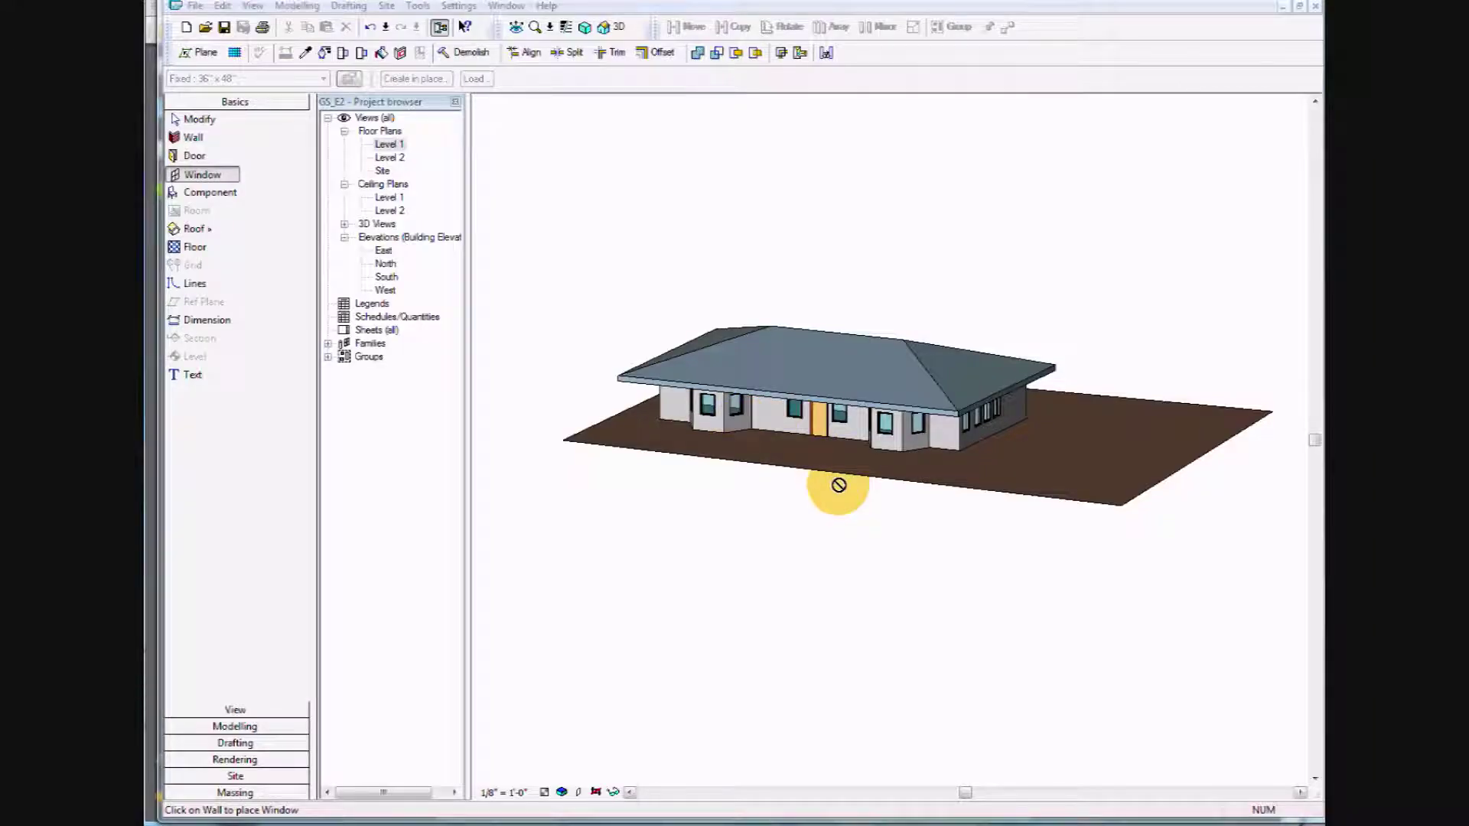
Spin the 3D view of the finished house to show its front side more directly.
click(518, 28)
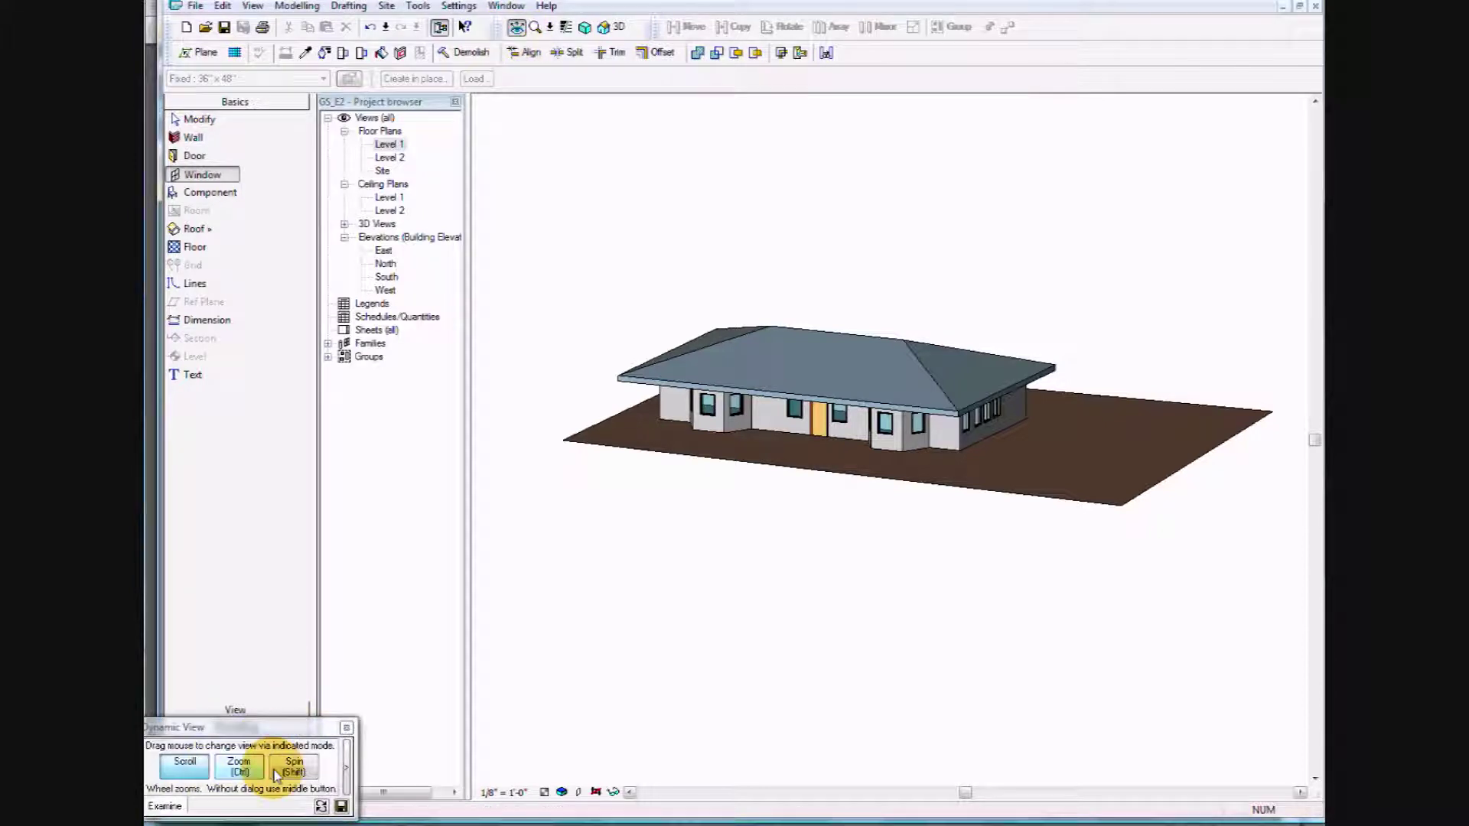
click(296, 767)
drag(886, 426, 946, 476)
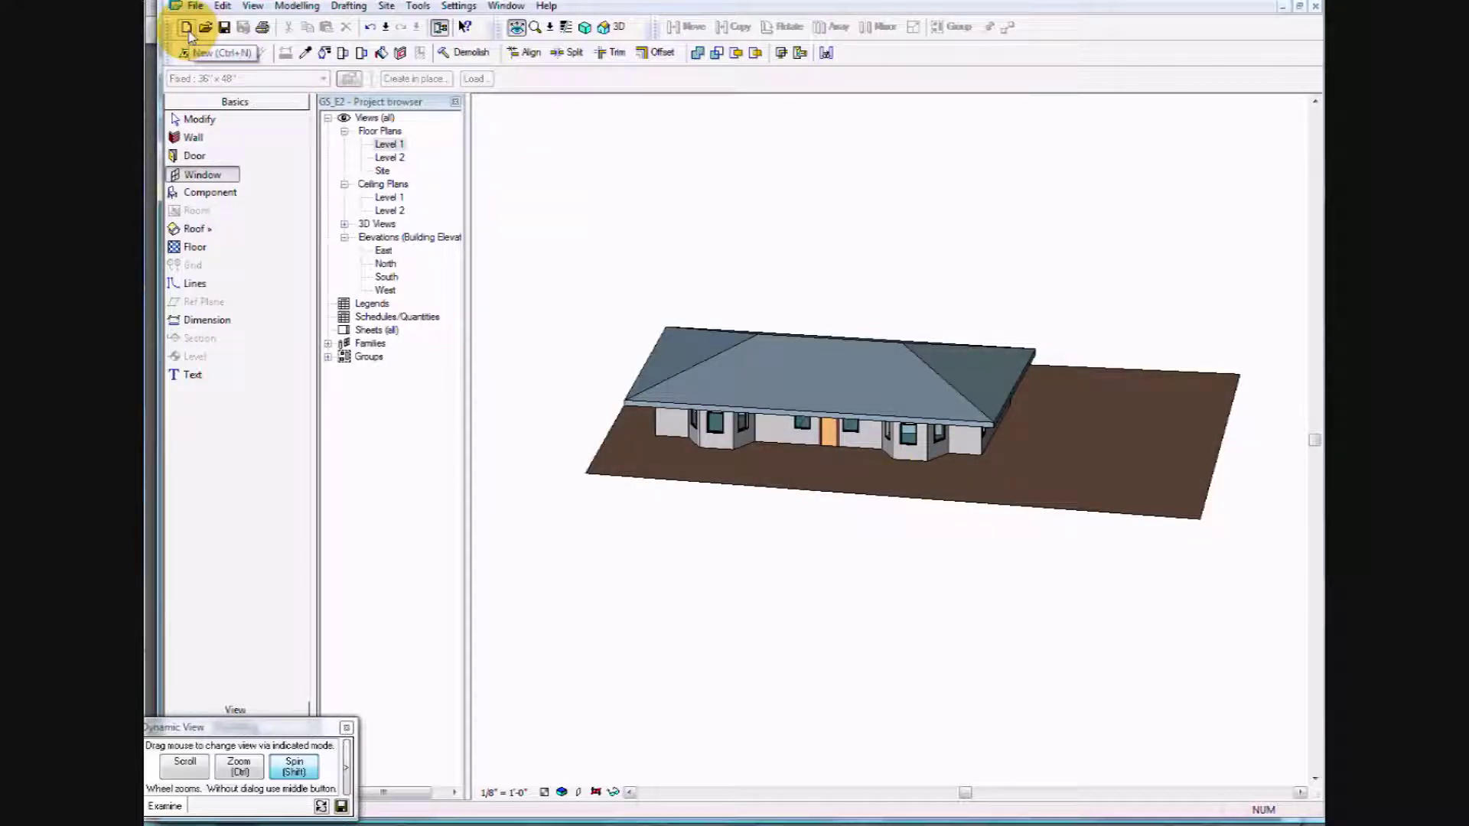
Start a new project from the default template, check the Exercise 2 introduction in the PDF guide and return to Revit.
key(Escape)
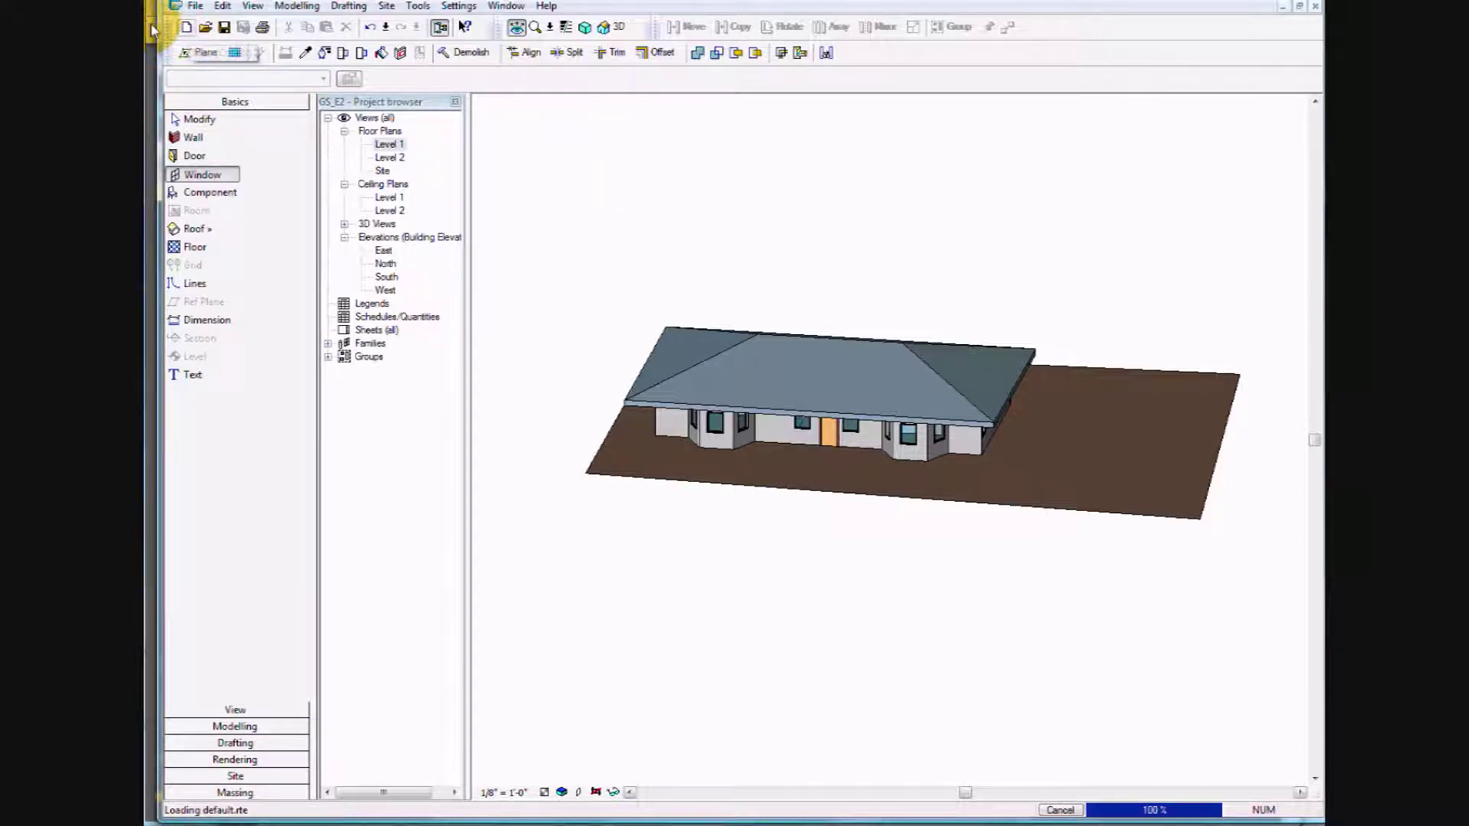
key(alt+Tab)
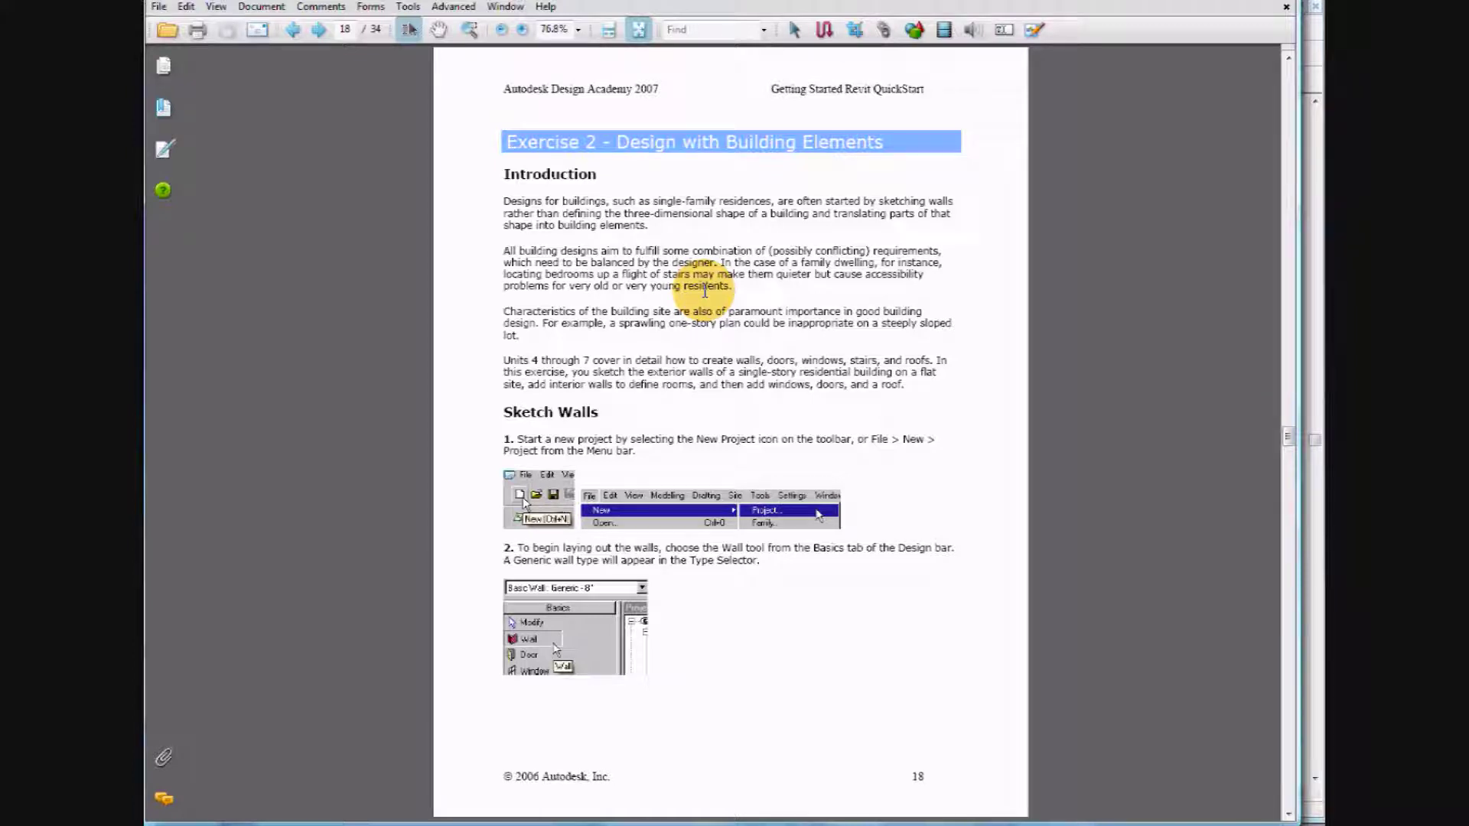
scroll(705, 291, down, 1)
scroll(697, 289, up, 1)
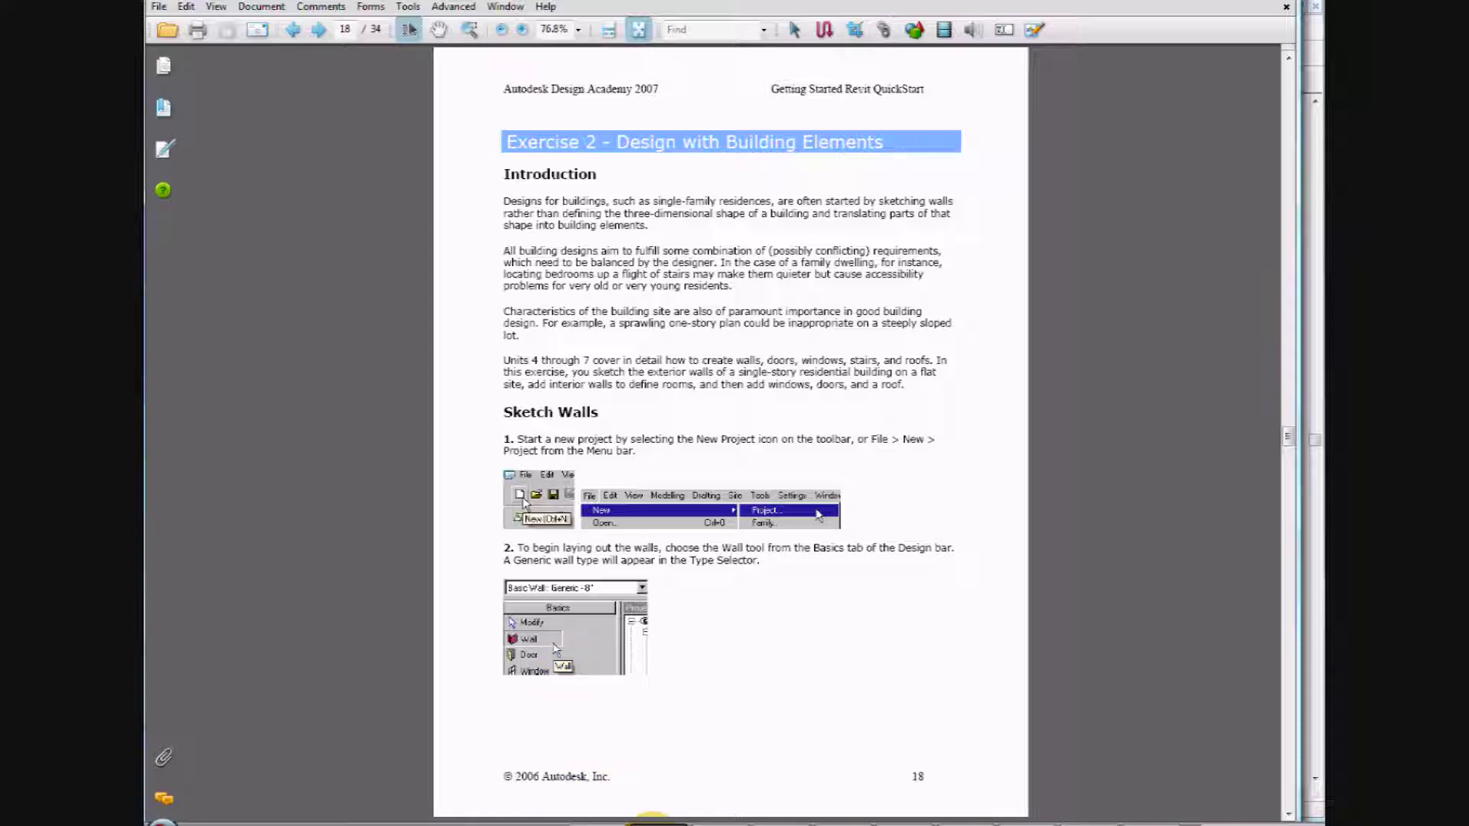
click(772, 821)
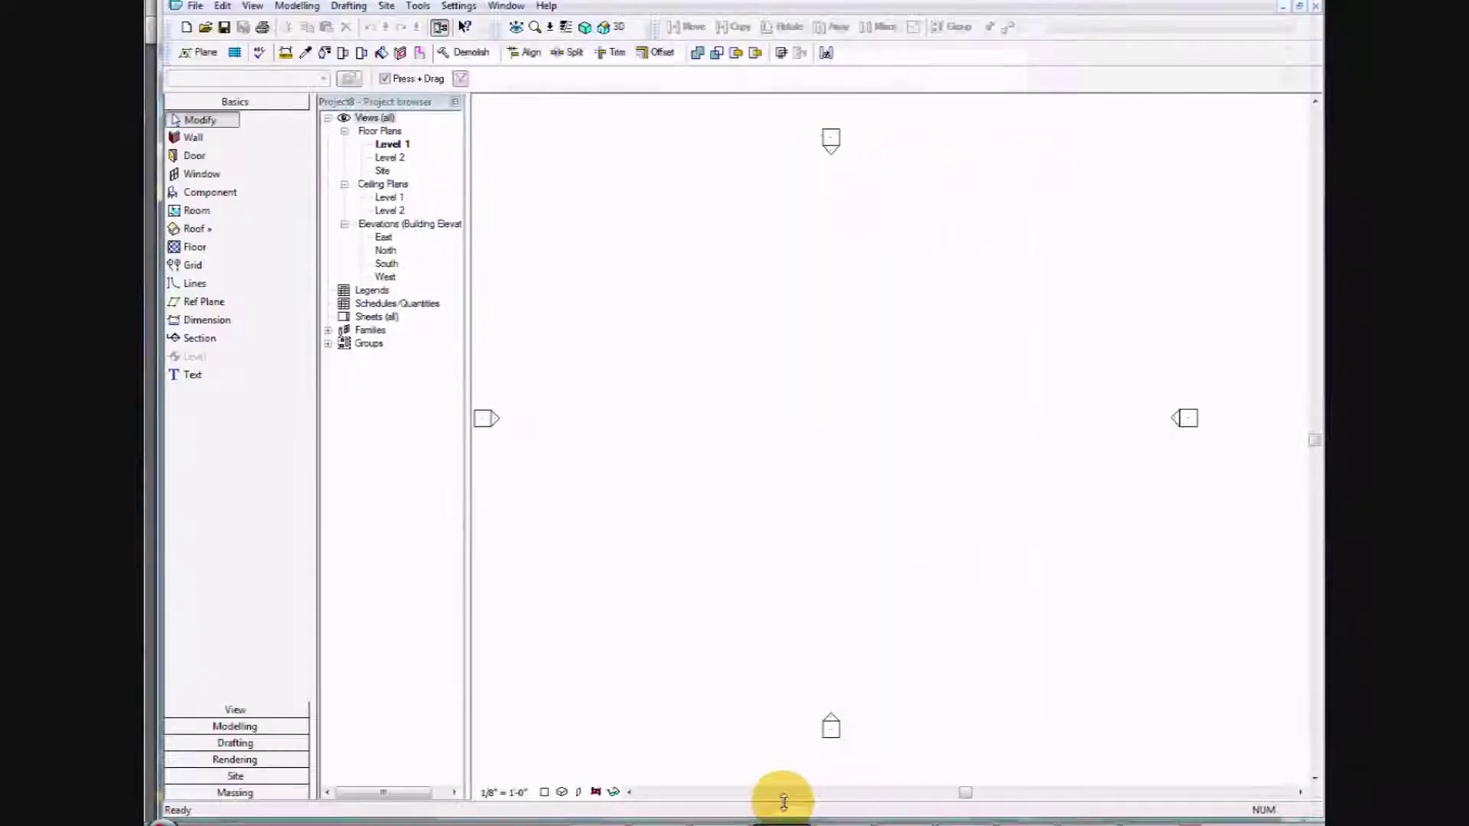
Draw a 60' x 28' rectangle of Generic - 8" walls on Level 1 with their height set to Level 2.
click(194, 140)
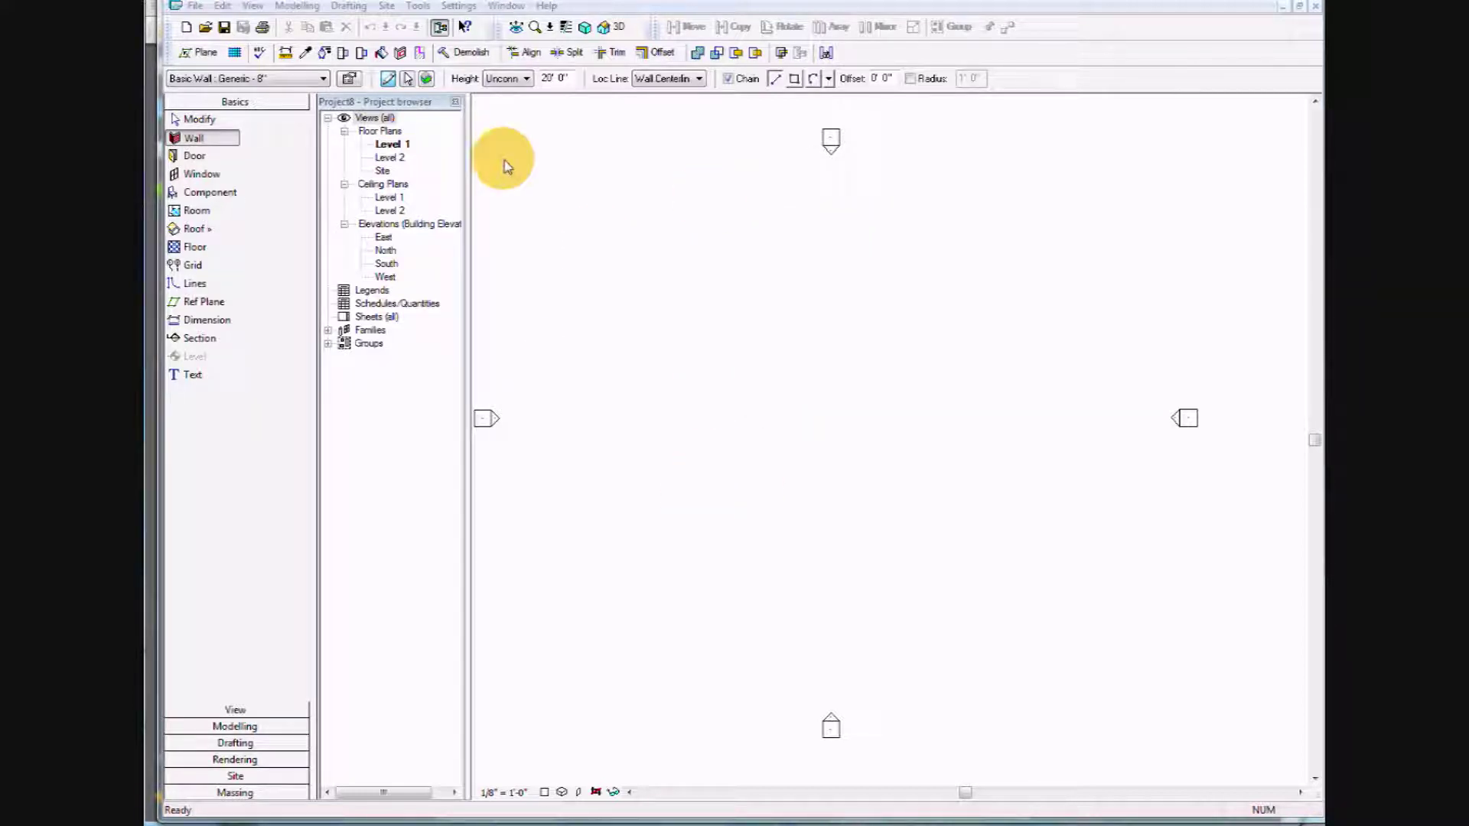
click(527, 79)
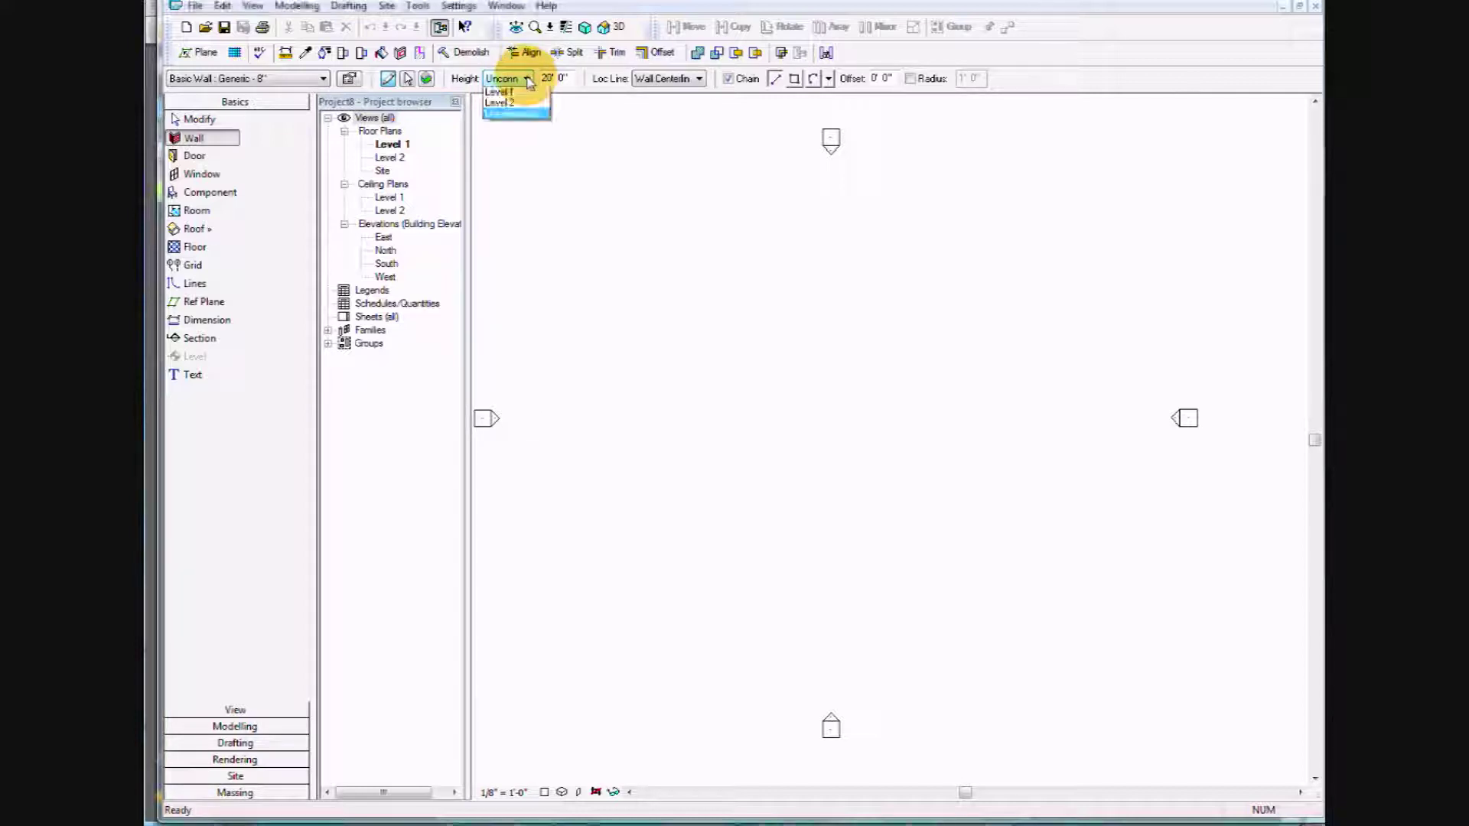
click(520, 104)
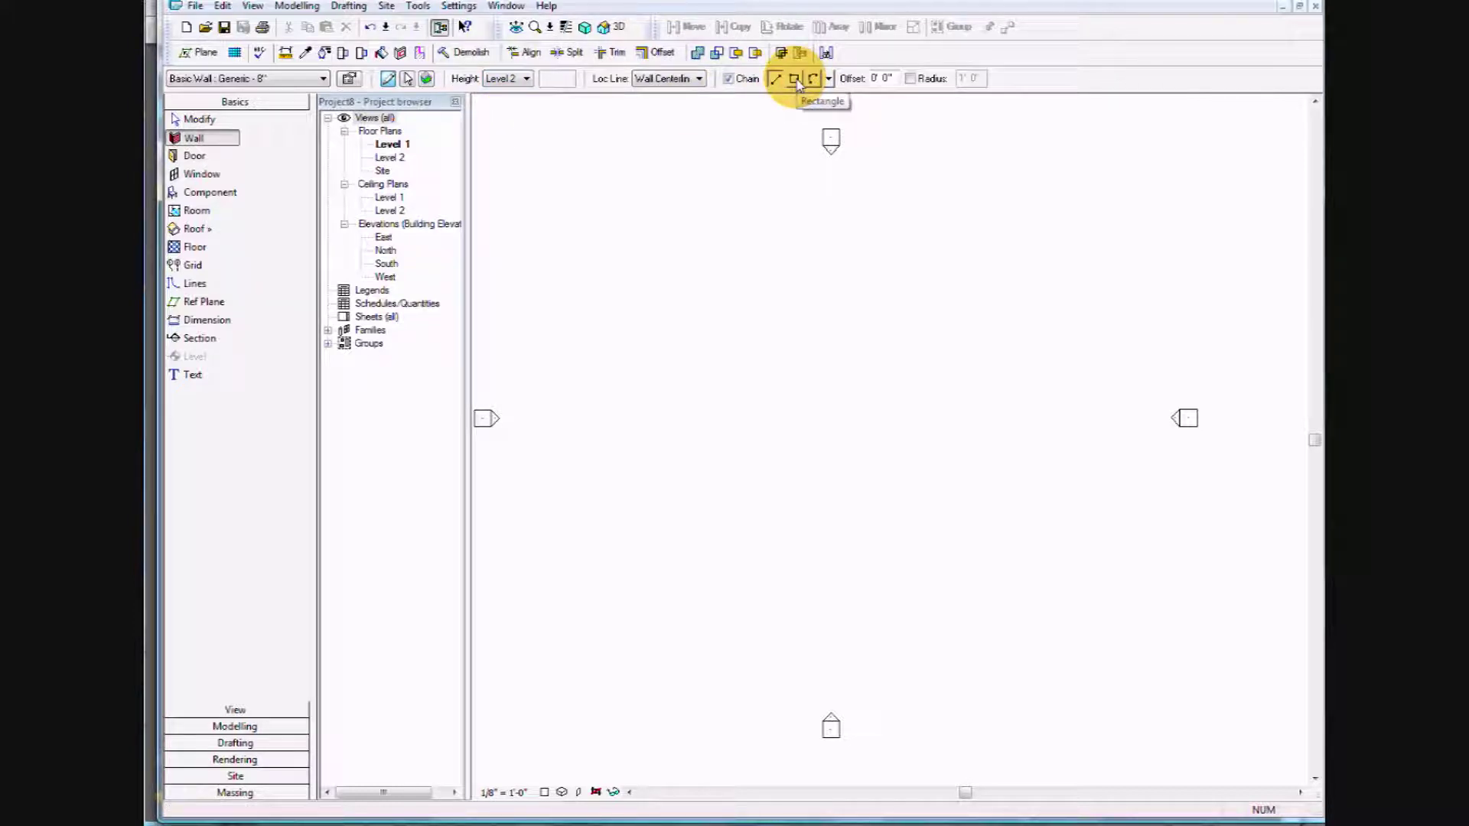
click(794, 79)
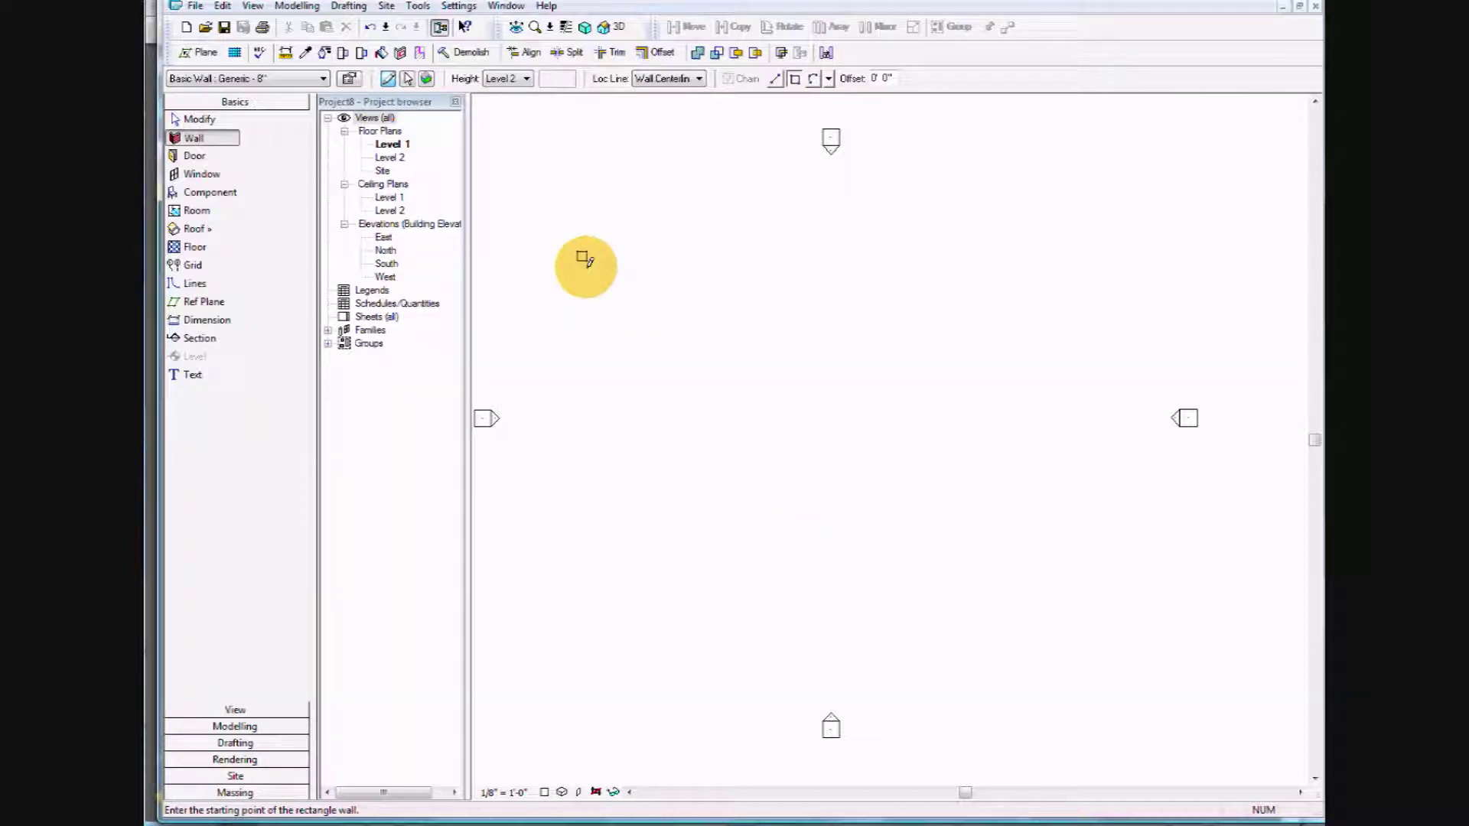
click(587, 264)
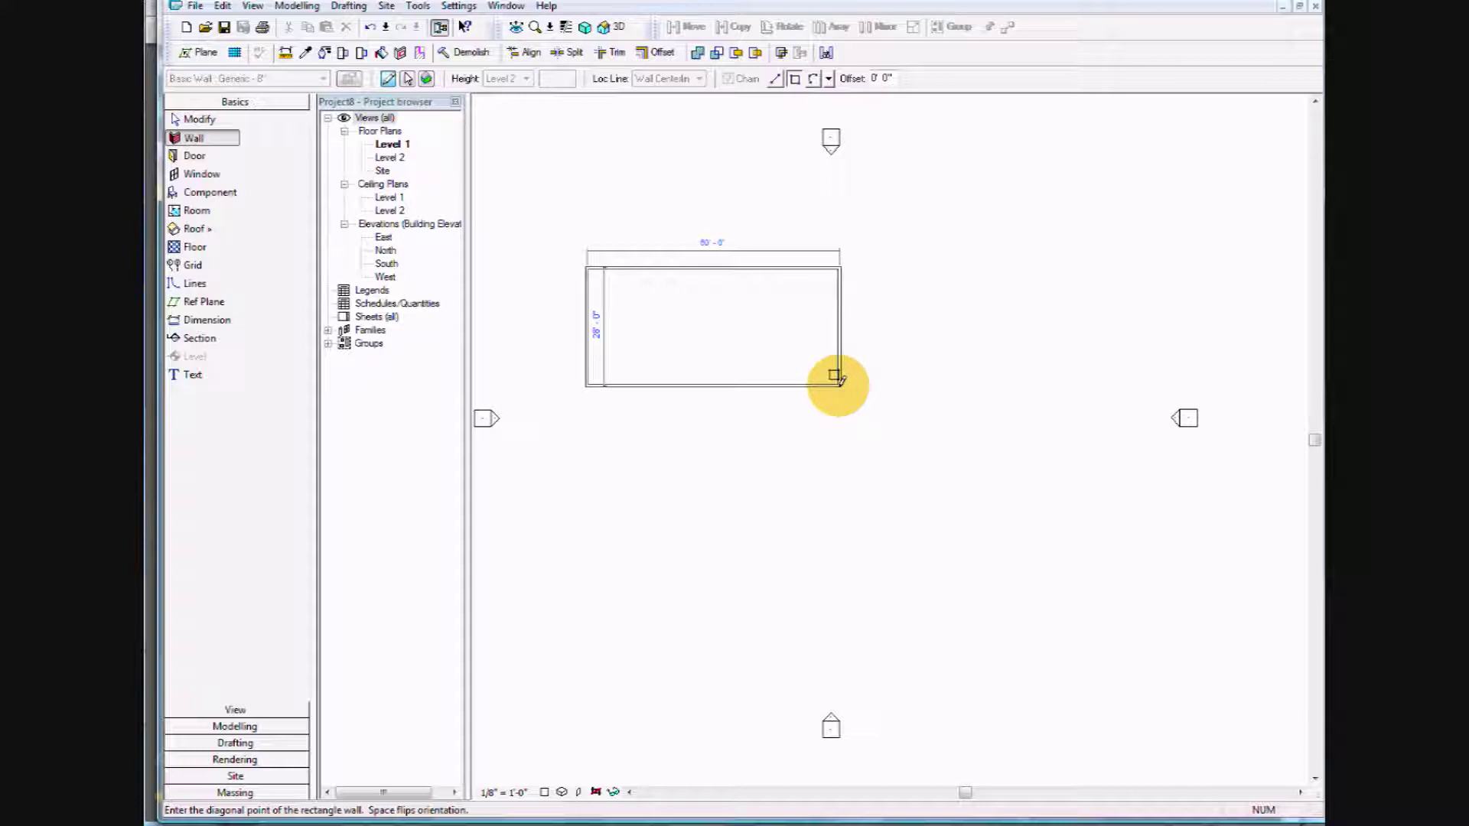
click(838, 382)
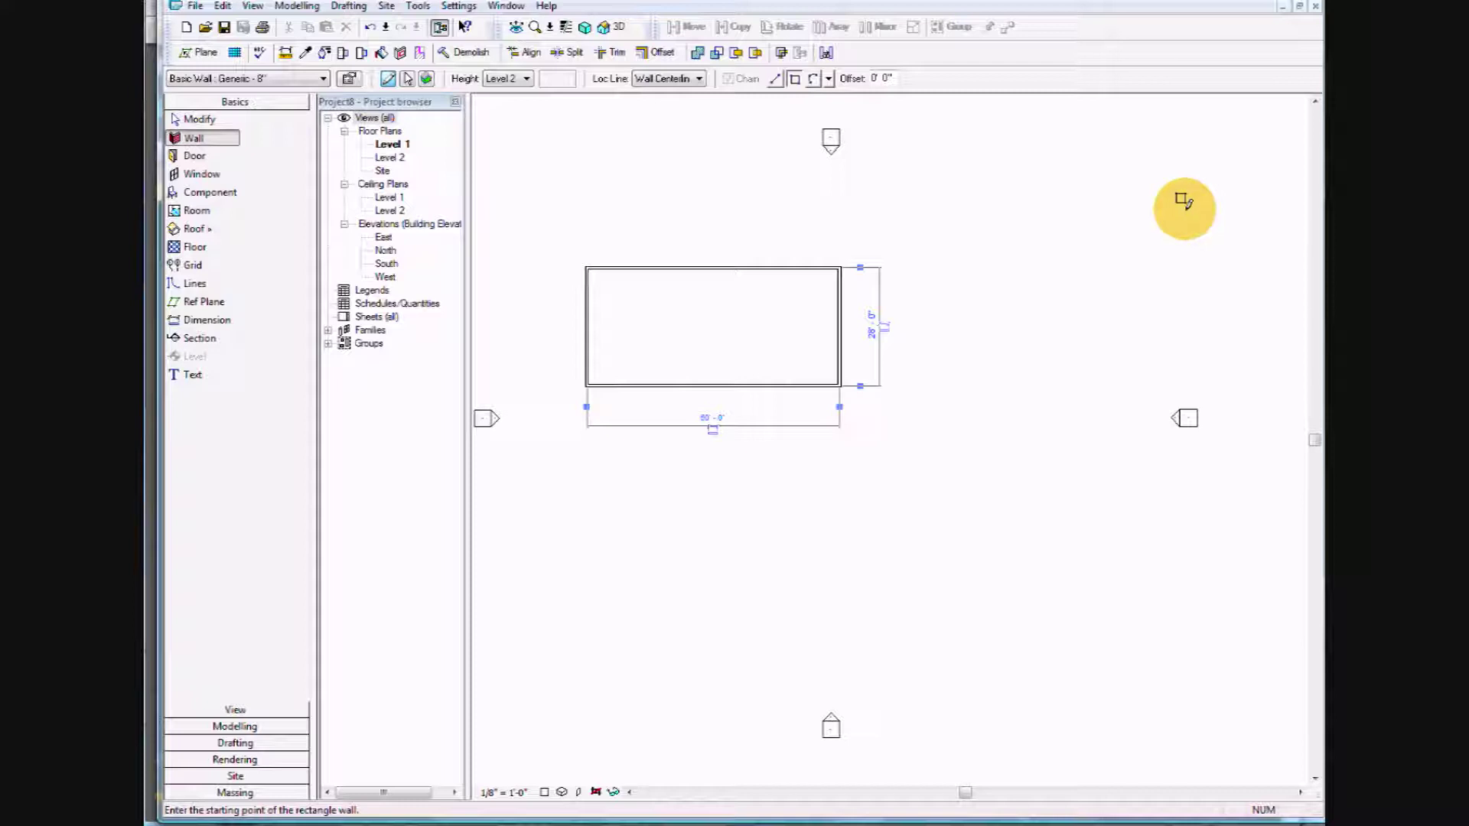
scroll(657, 332, up, 2)
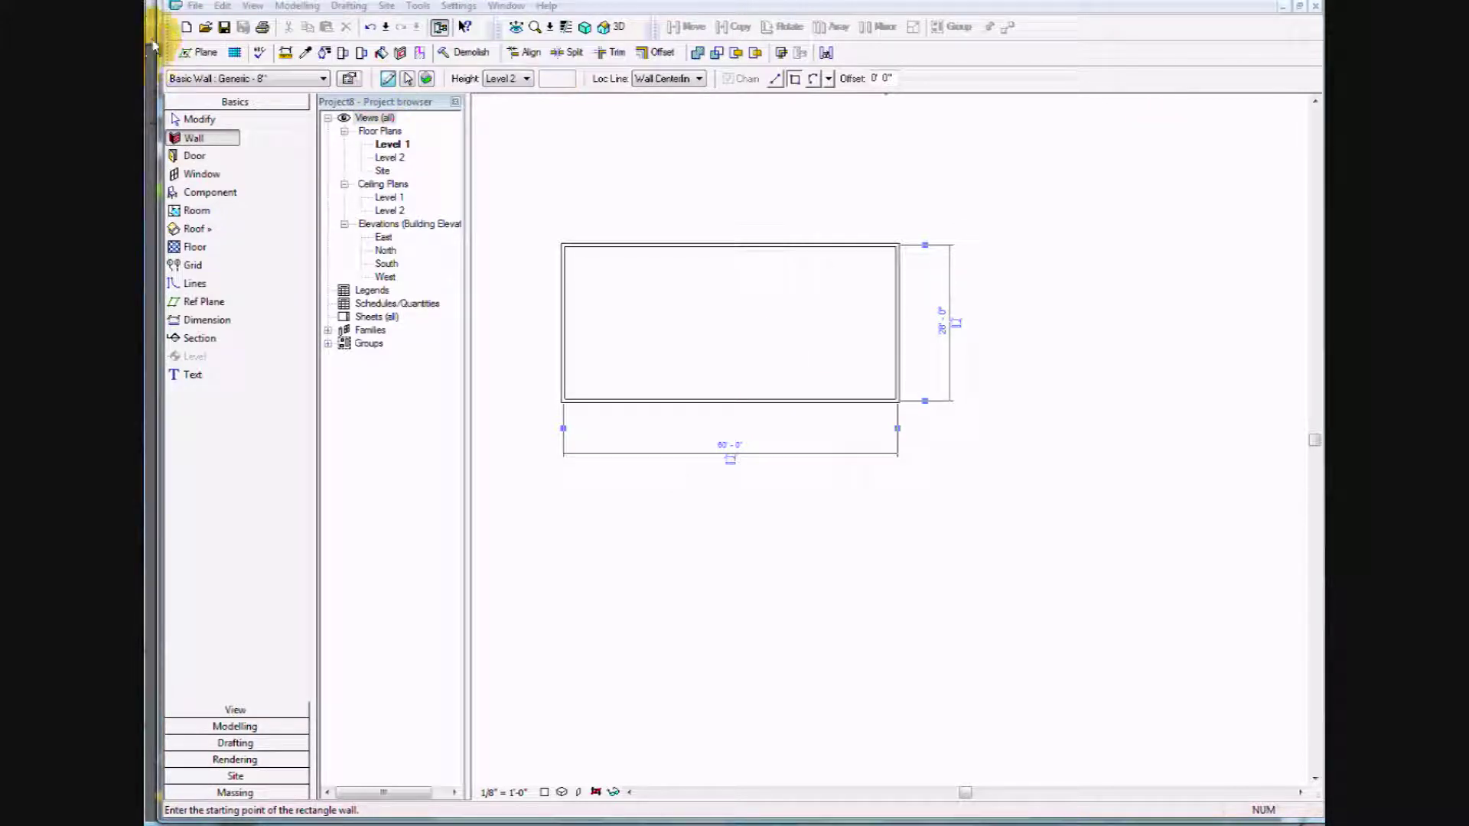
Consult page 19 of the PDF guide and, in Revit, sketch a chained-wall bay off the lower wall near its right corner, with a 120° side and about 6' front.
click(162, 18)
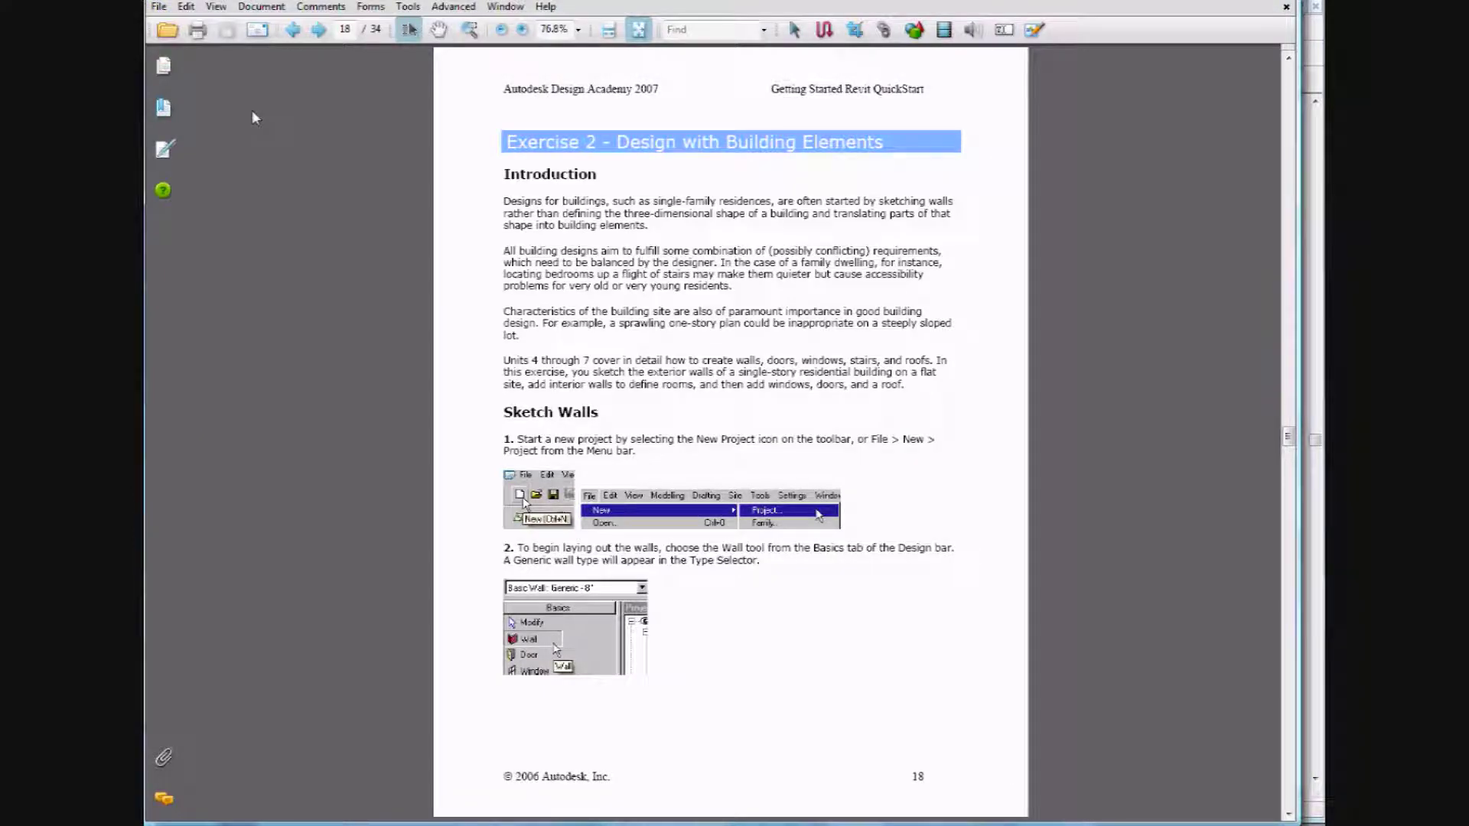
scroll(264, 216, down, 6)
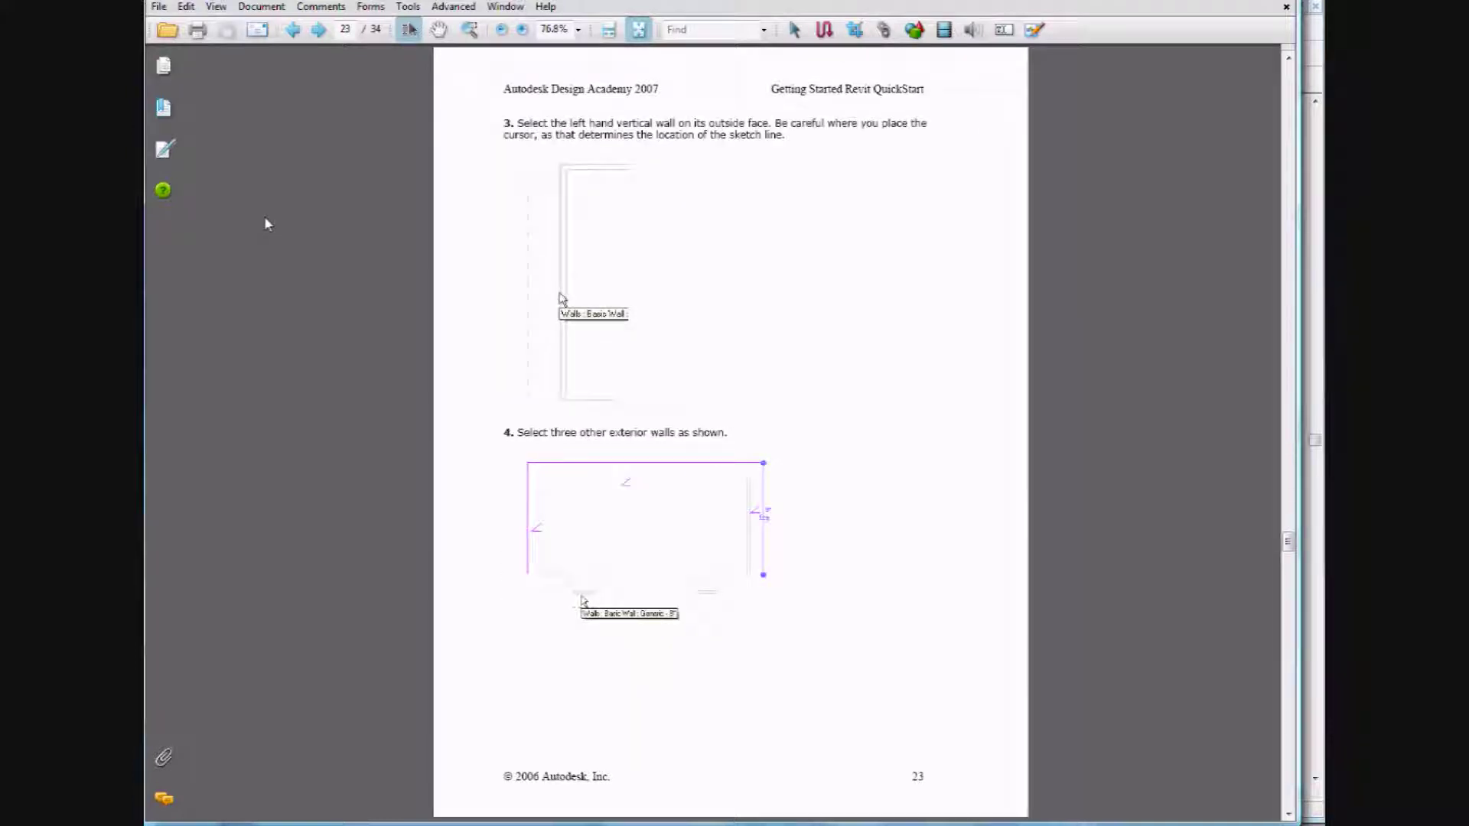
scroll(264, 216, up, 4)
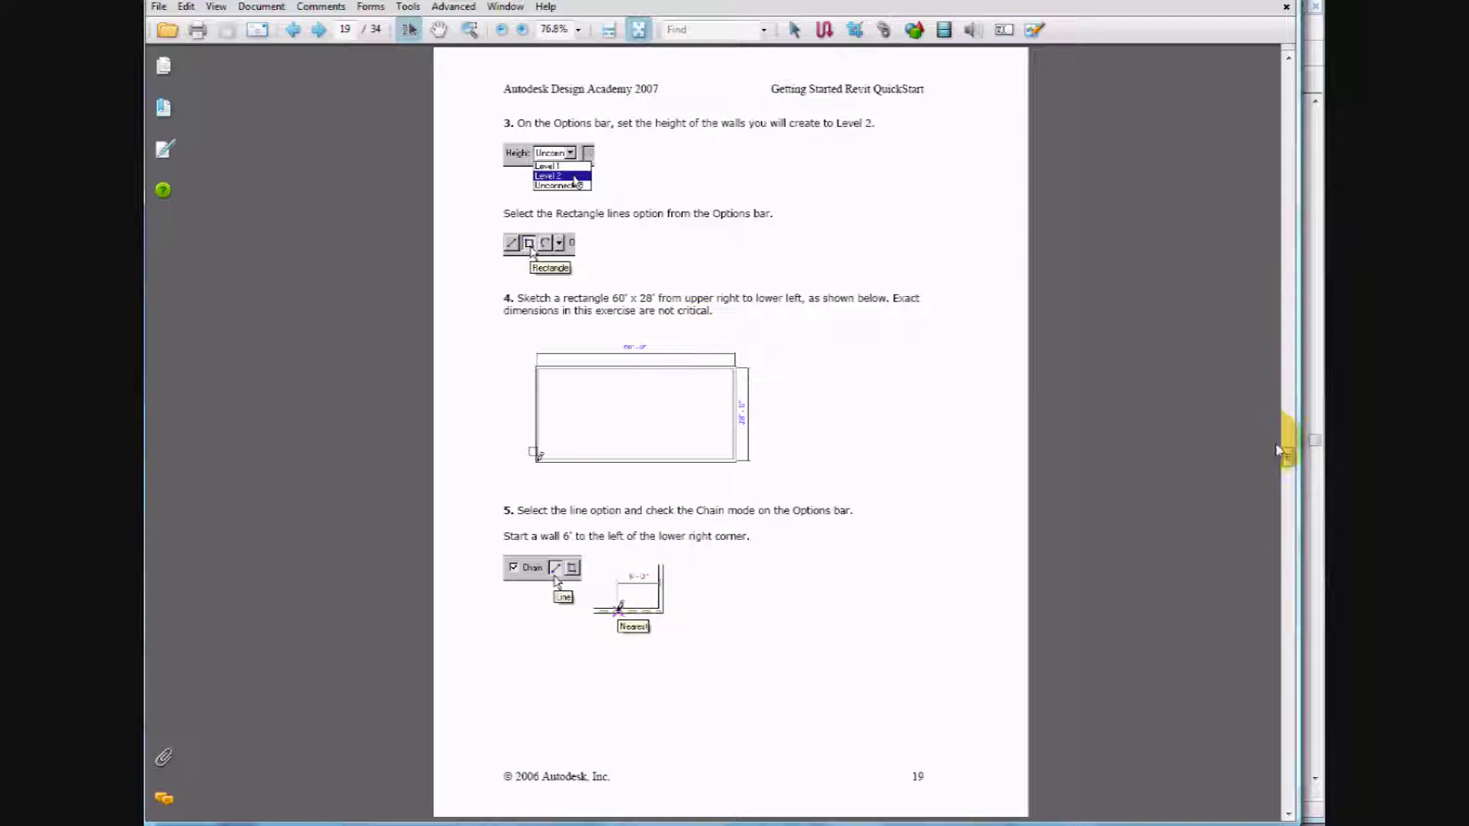
click(1317, 442)
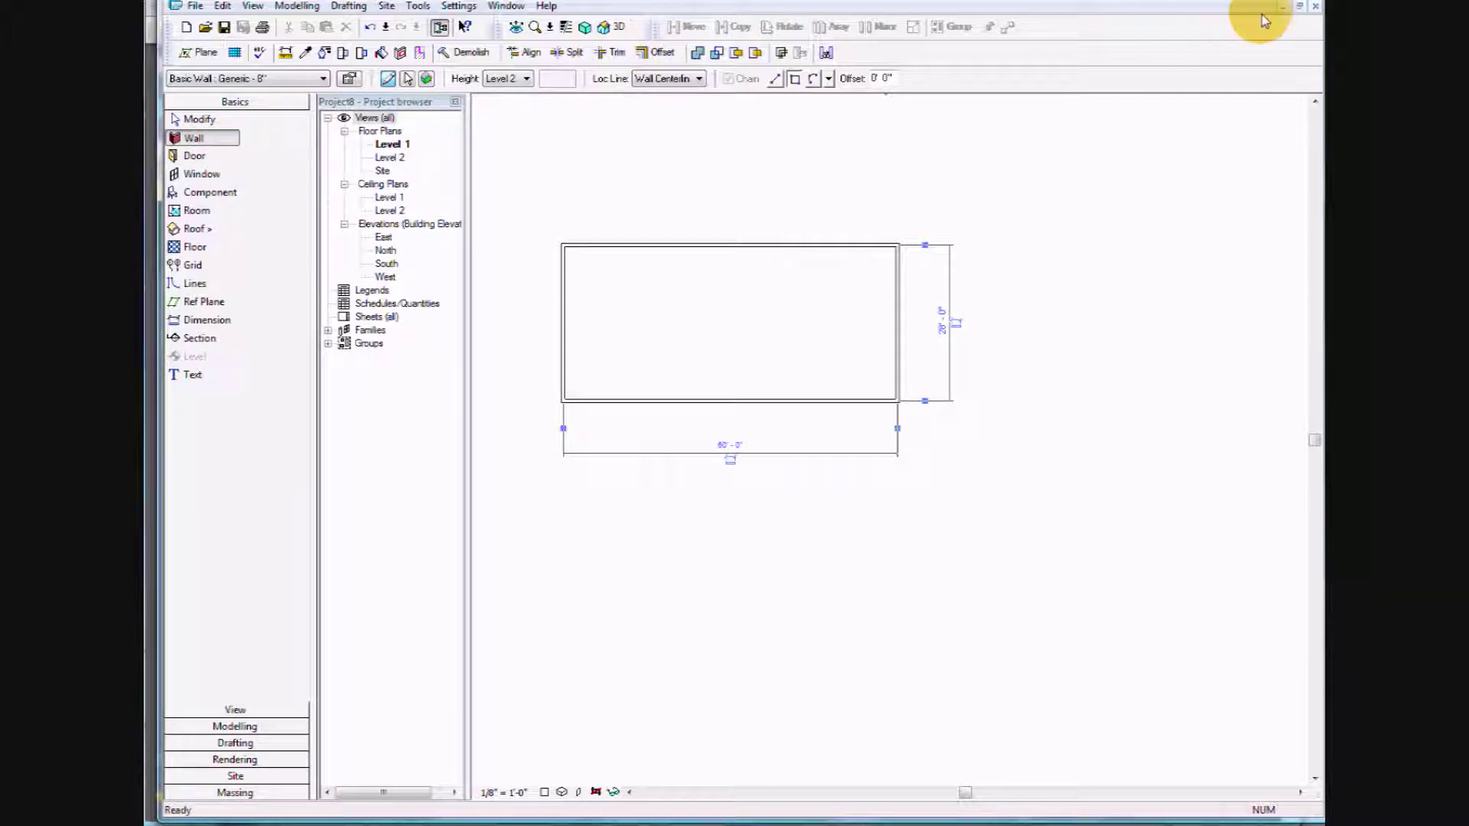
click(776, 78)
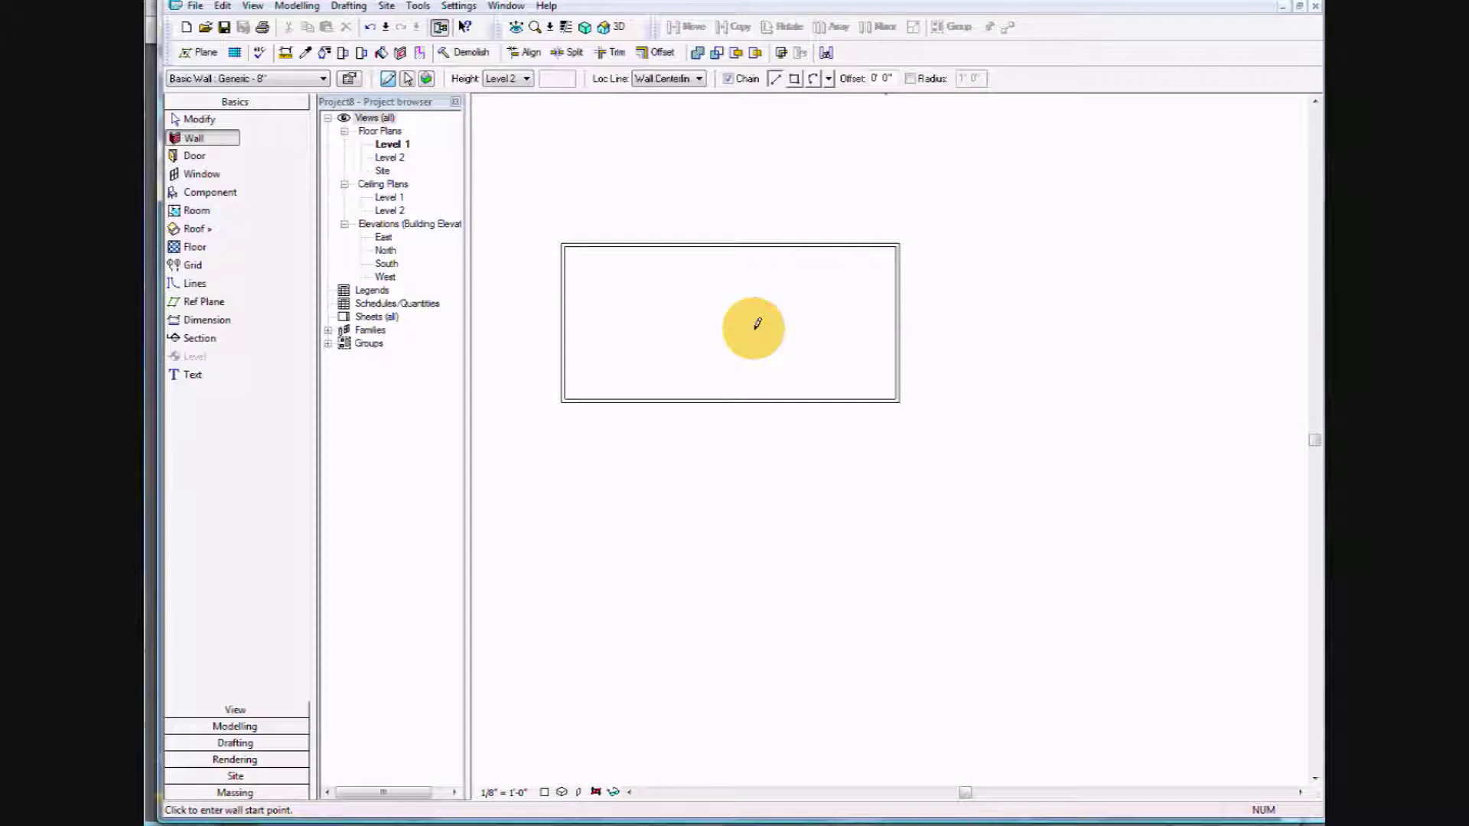
click(867, 399)
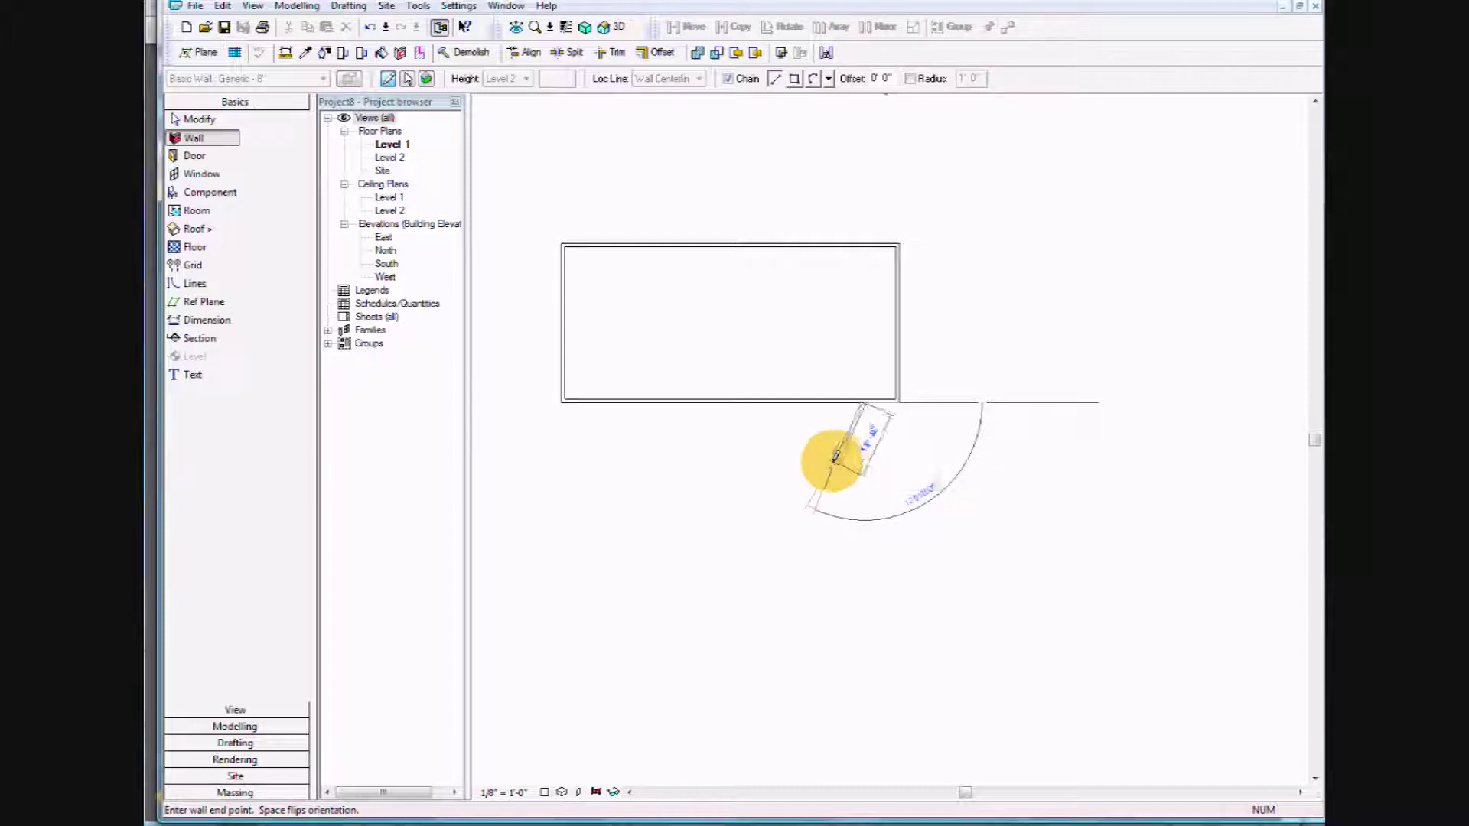
scroll(842, 458, up, 2)
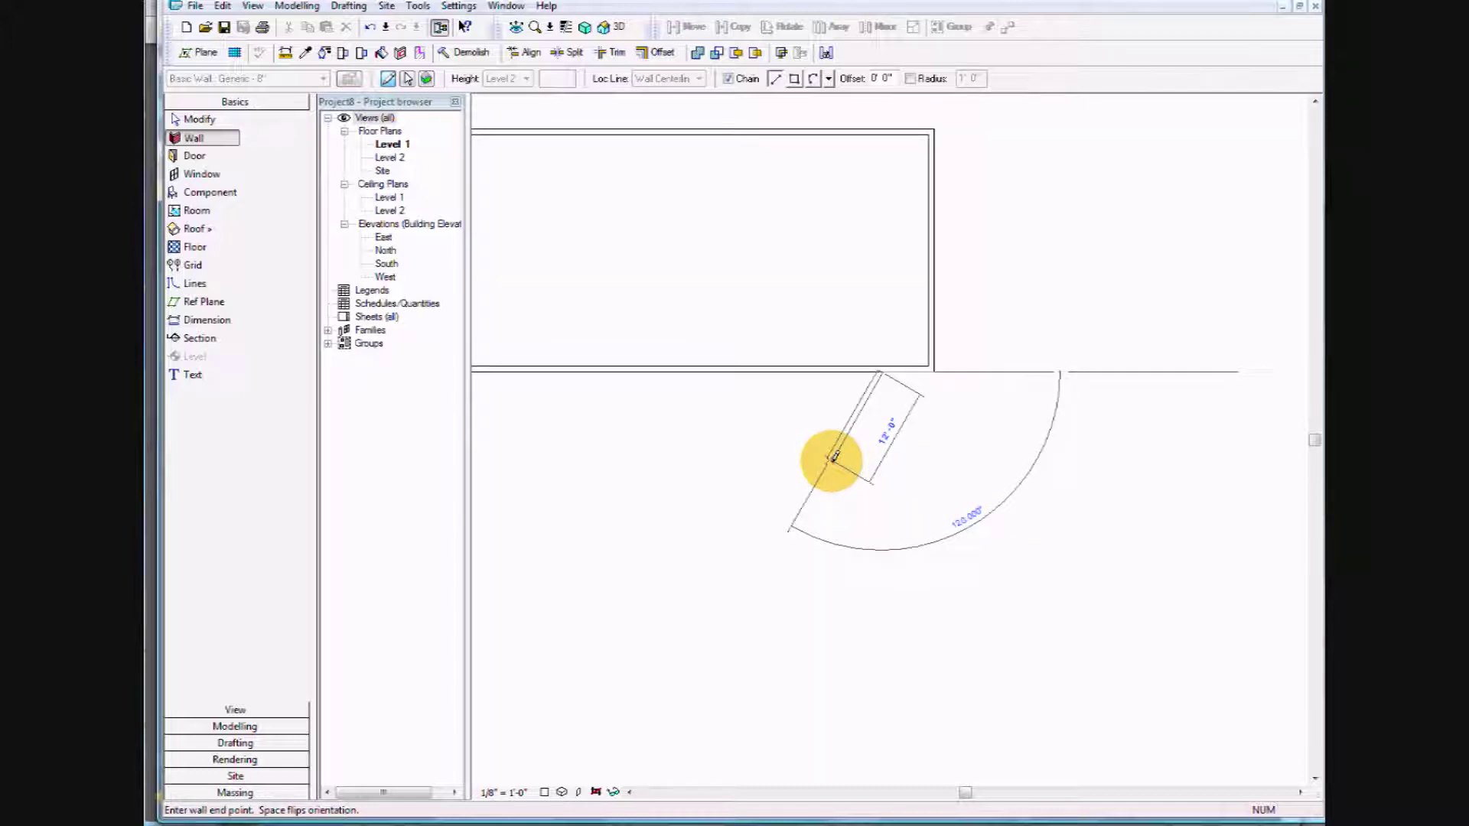
scroll(832, 459, up, 1)
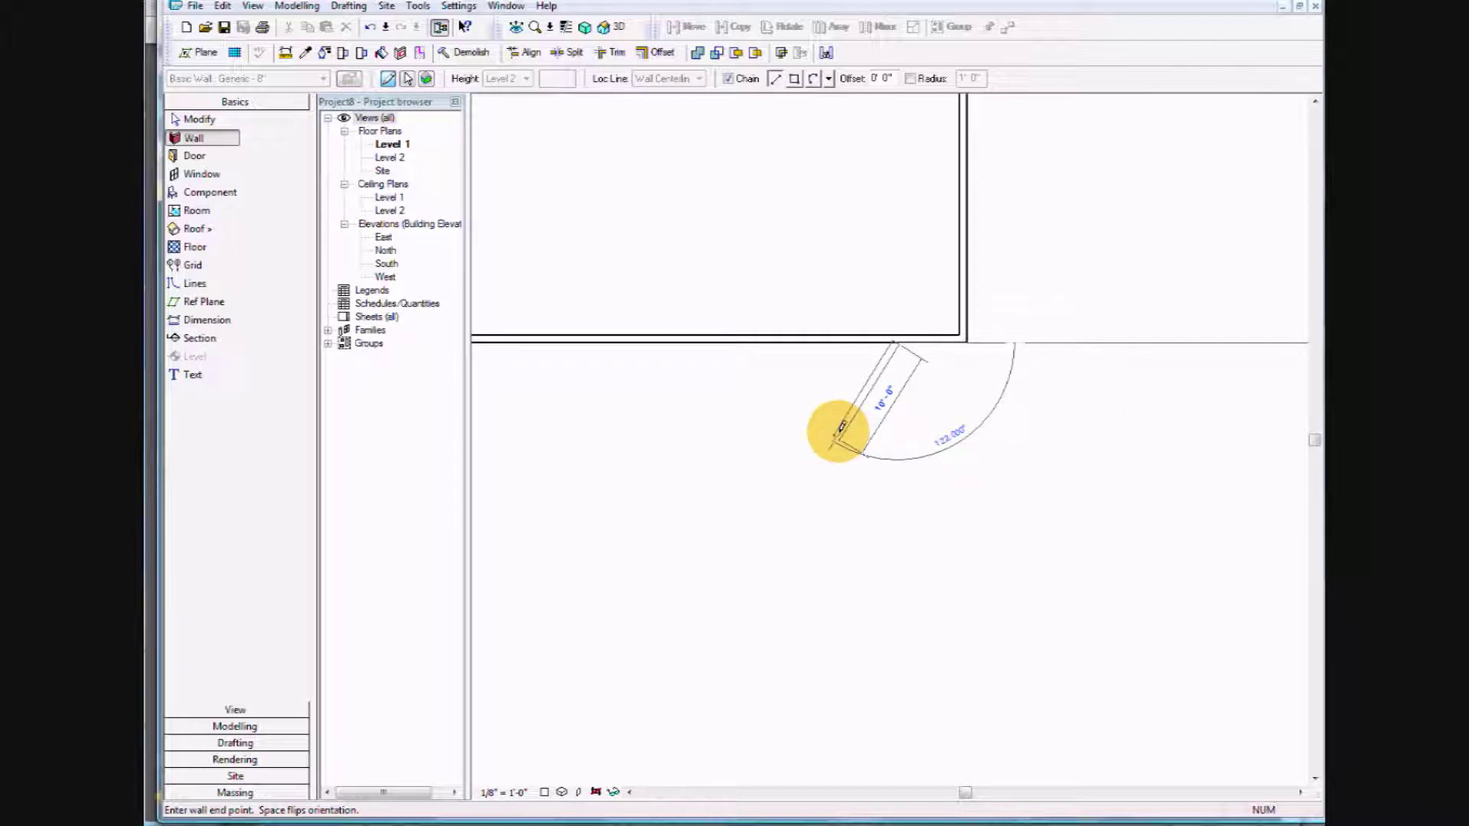
scroll(851, 401, up, 1)
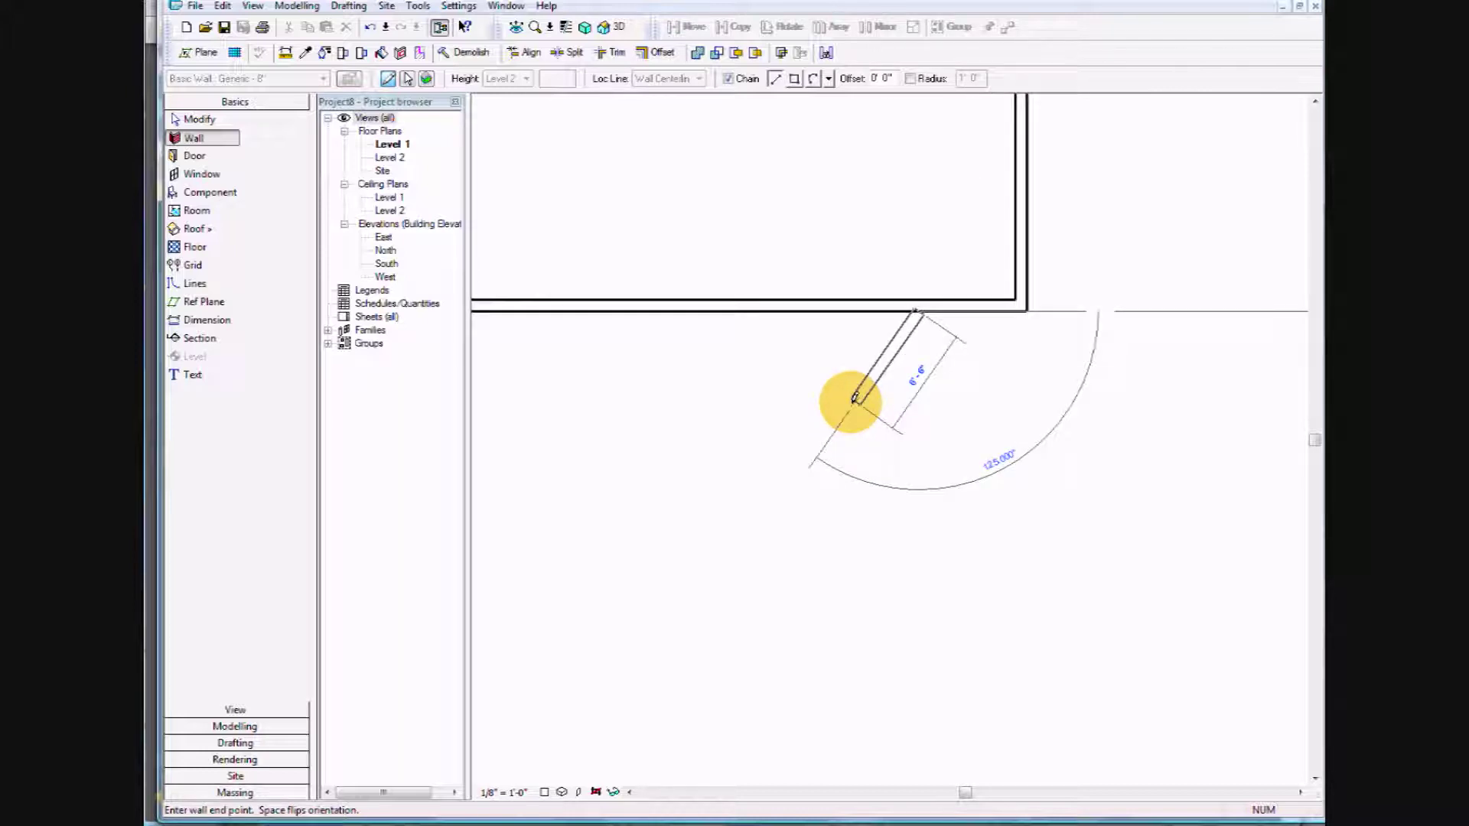
scroll(856, 399, up, 1)
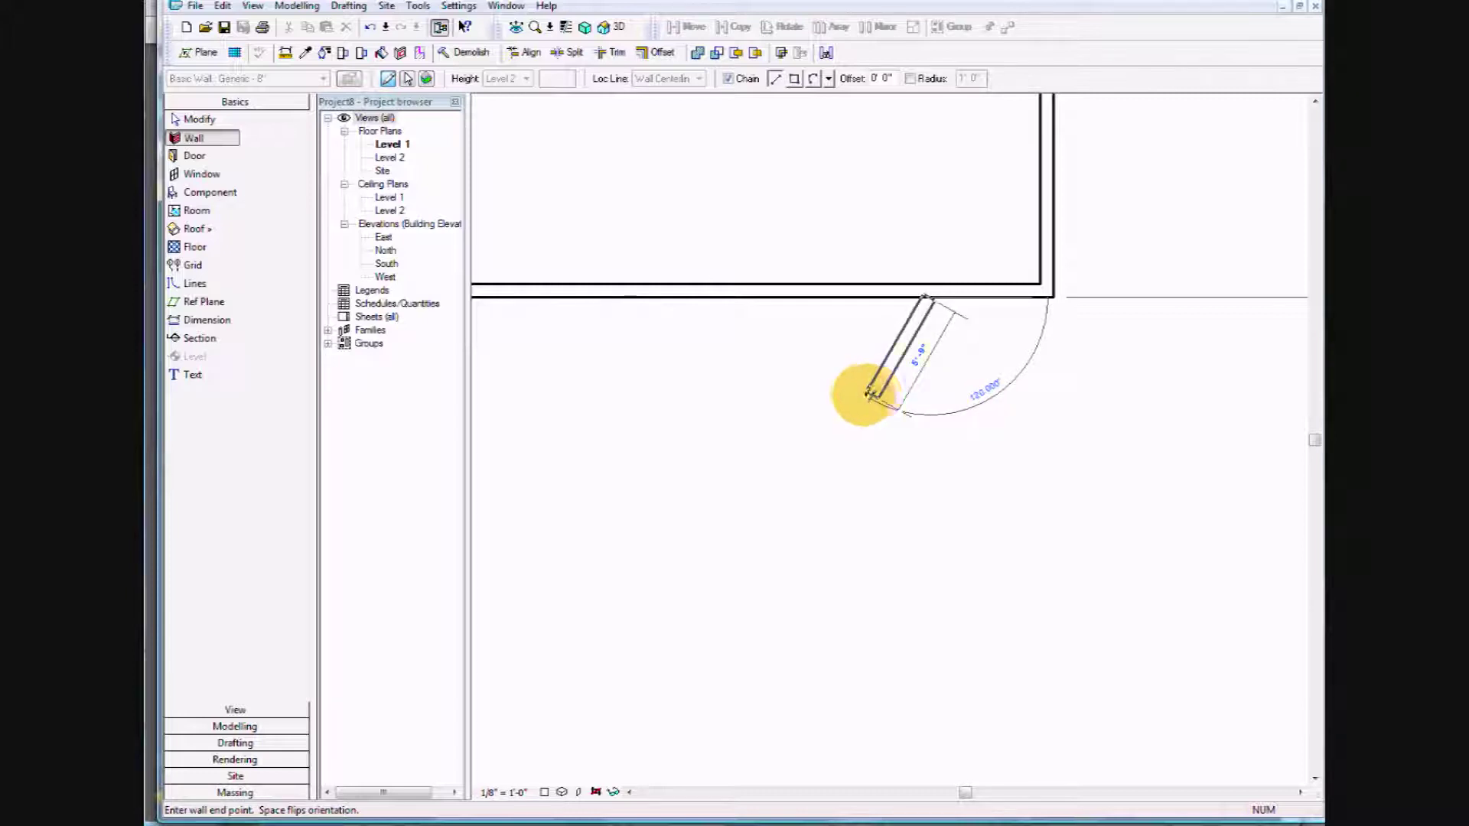
scroll(863, 390, up, 2)
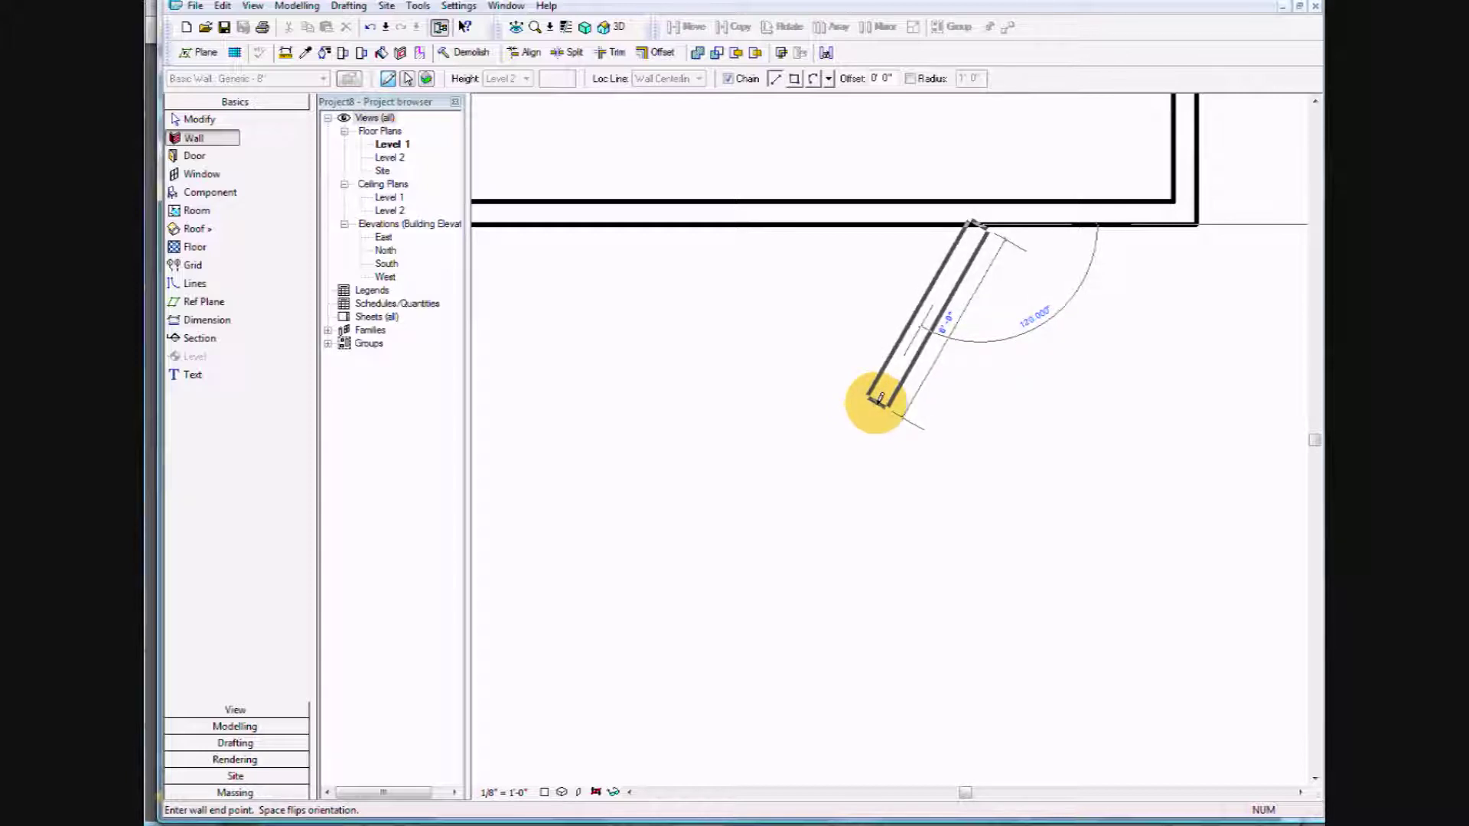
click(881, 399)
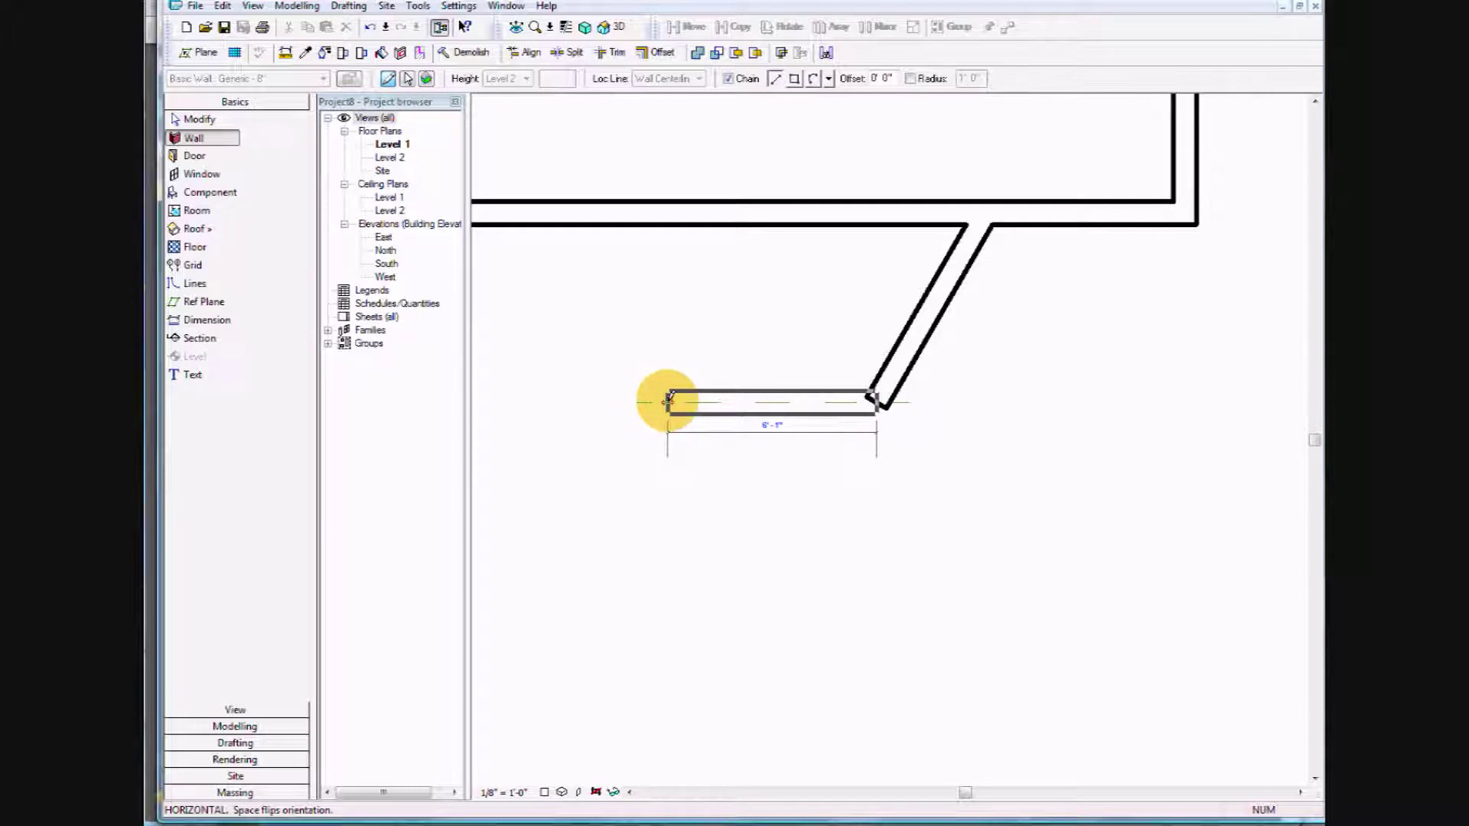
click(669, 400)
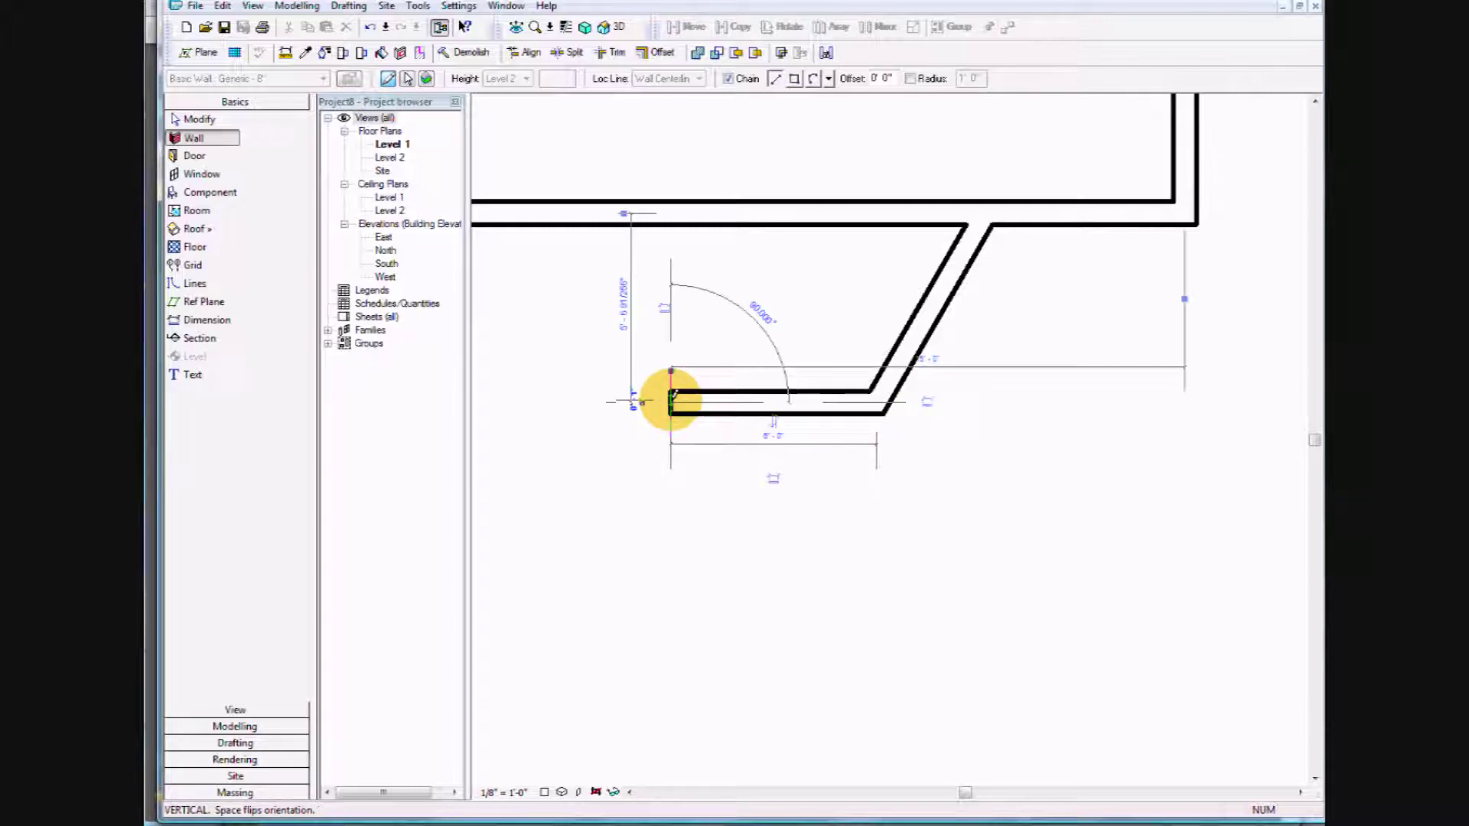
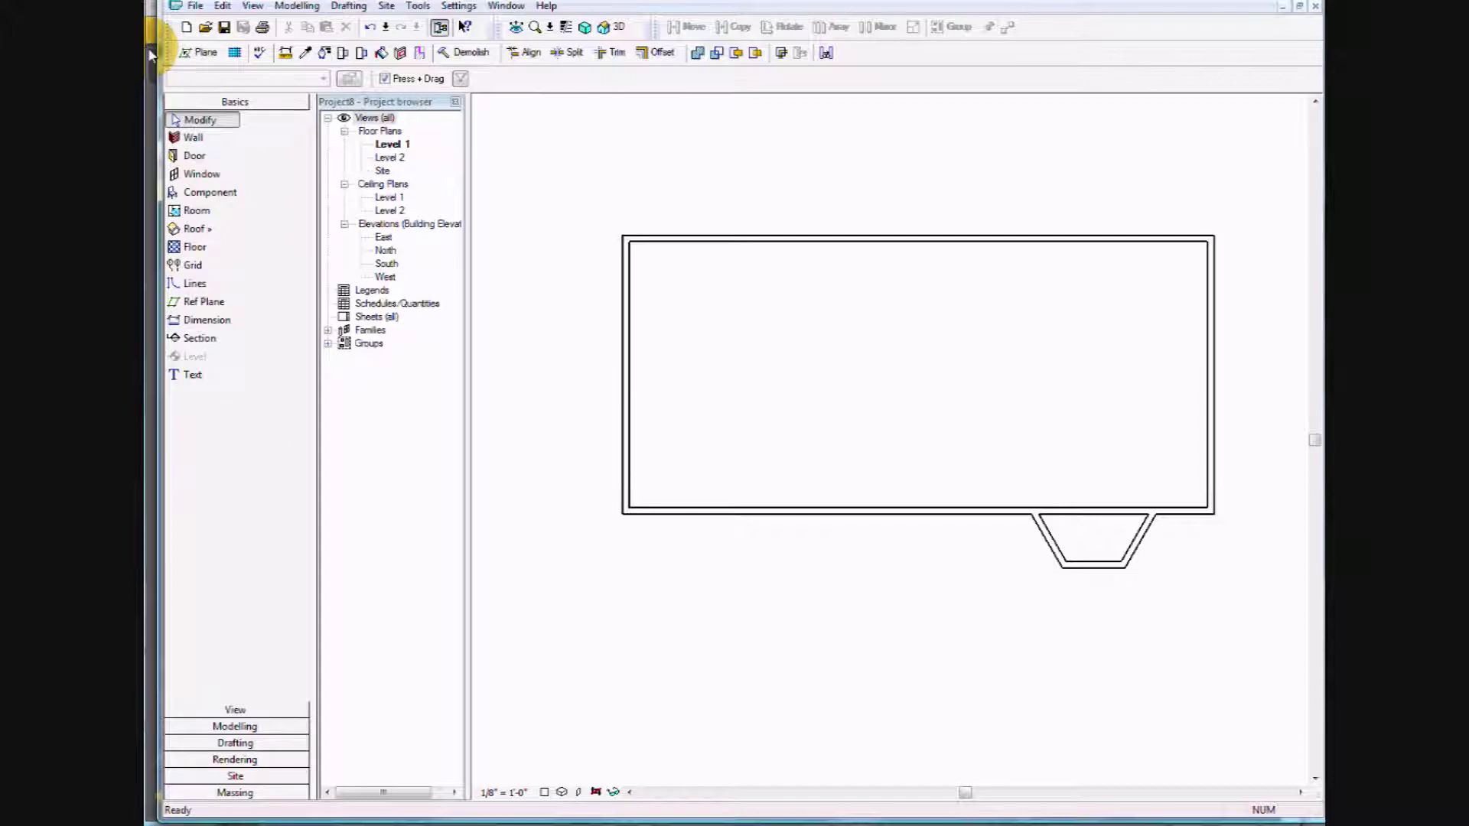
Check page 20 of the PDF guide and, in Revit, copy the three bay walls horizontally along the lower wall to near its left end.
scroll(846, 475, down, 5)
scroll(851, 481, up, 10)
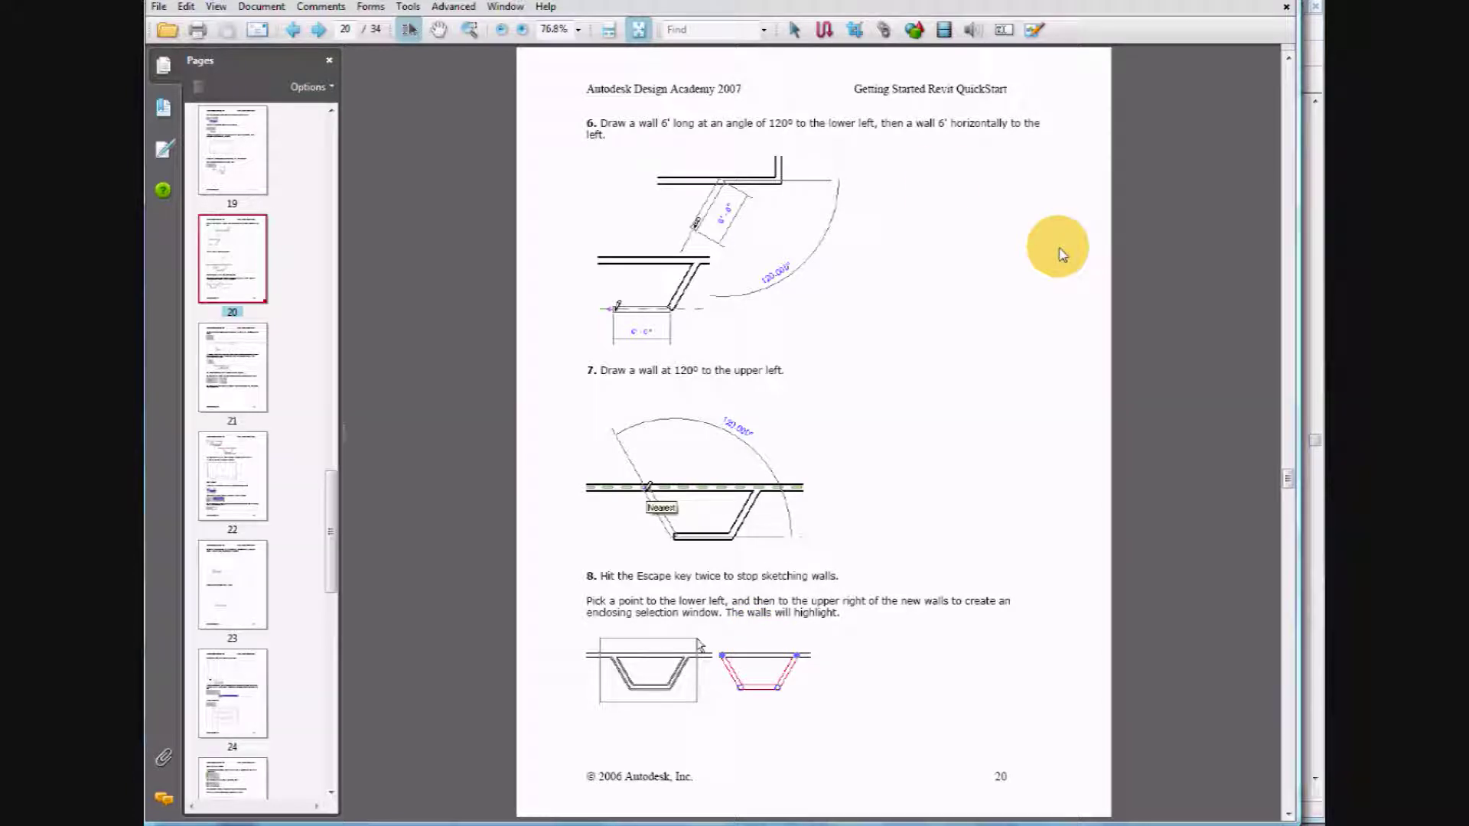
click(1311, 68)
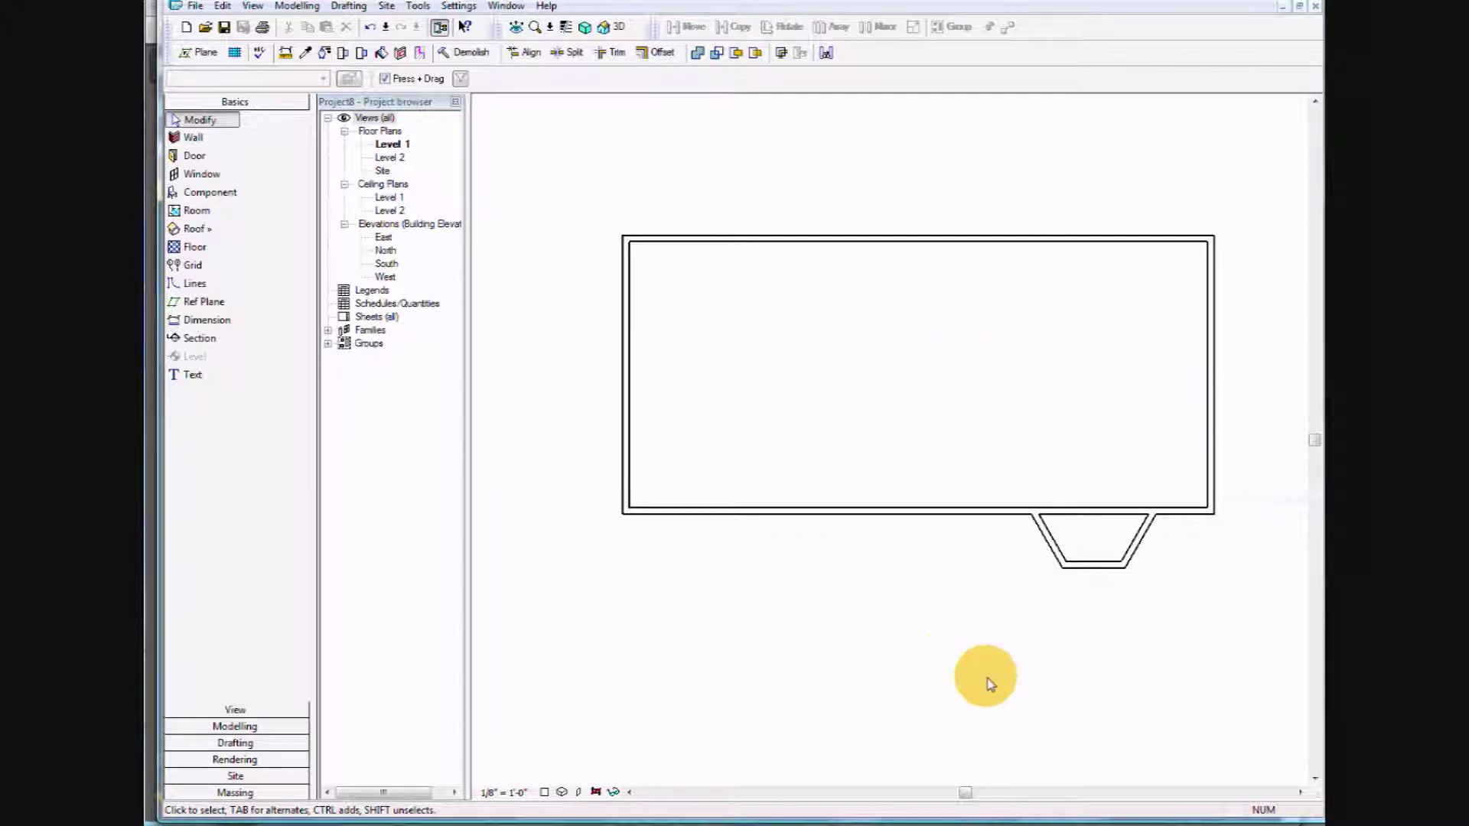
drag(1026, 617, 1185, 464)
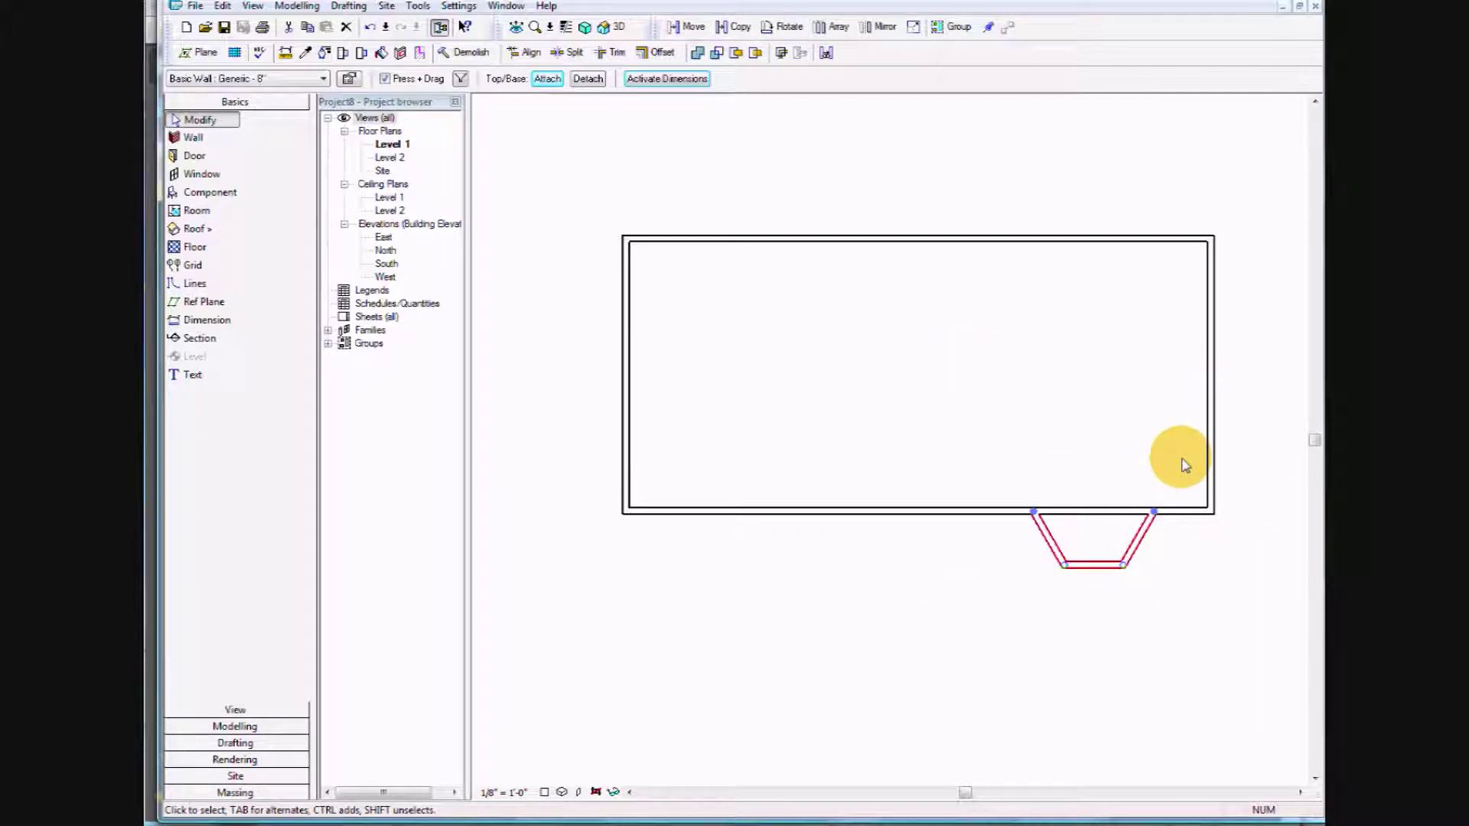
right_click(1122, 552)
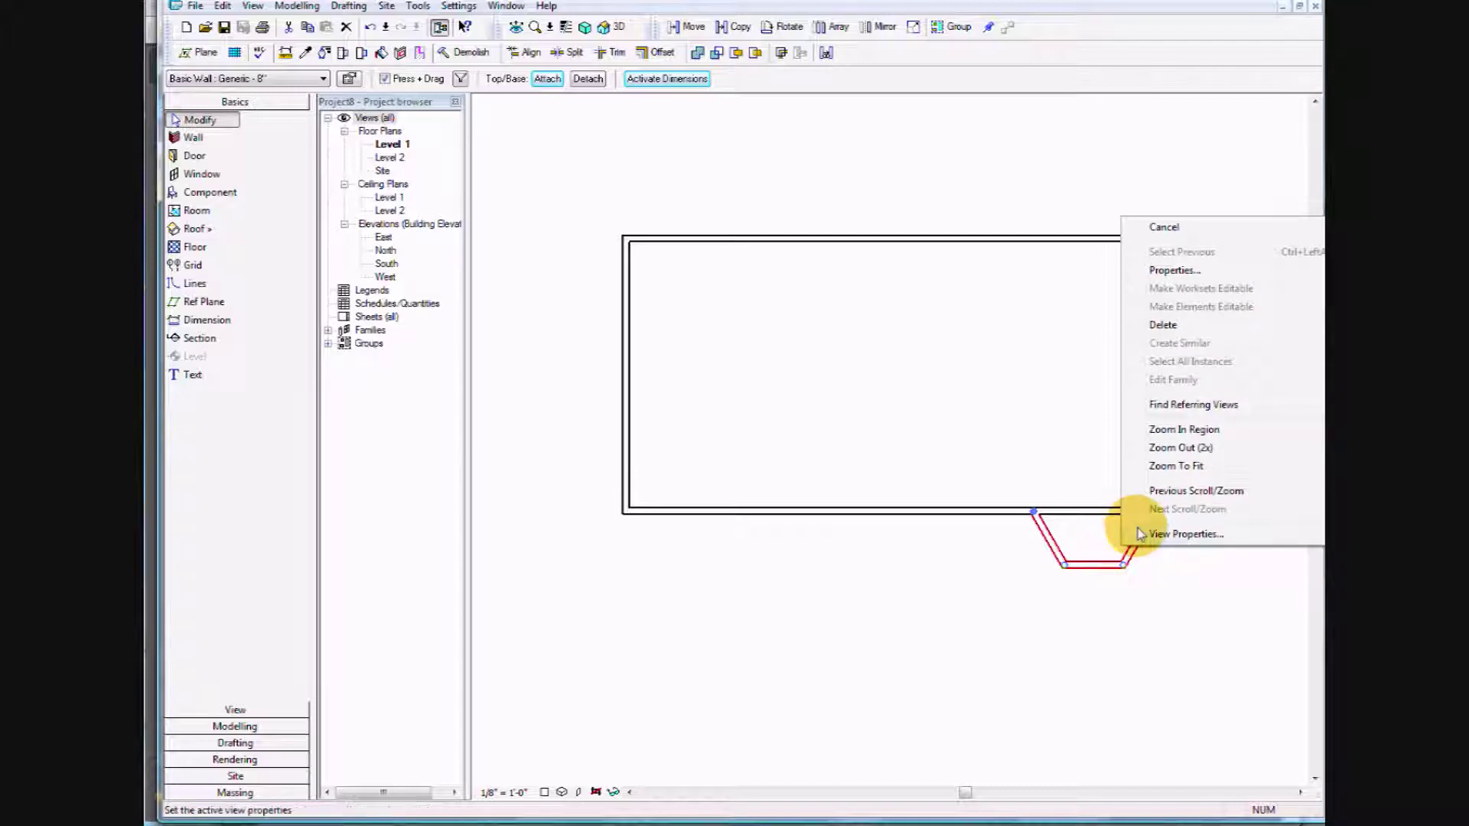
click(1020, 599)
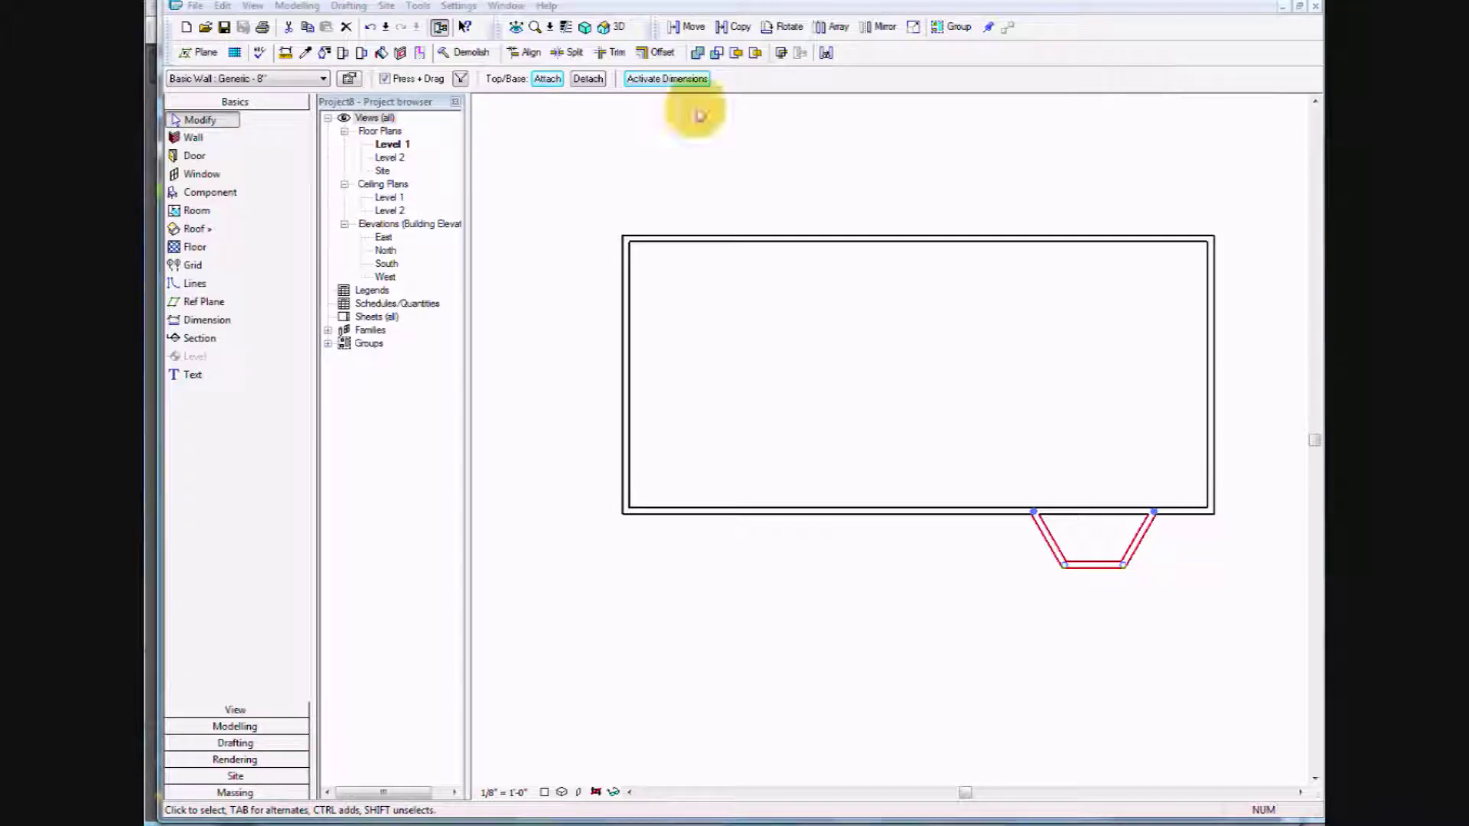
click(720, 27)
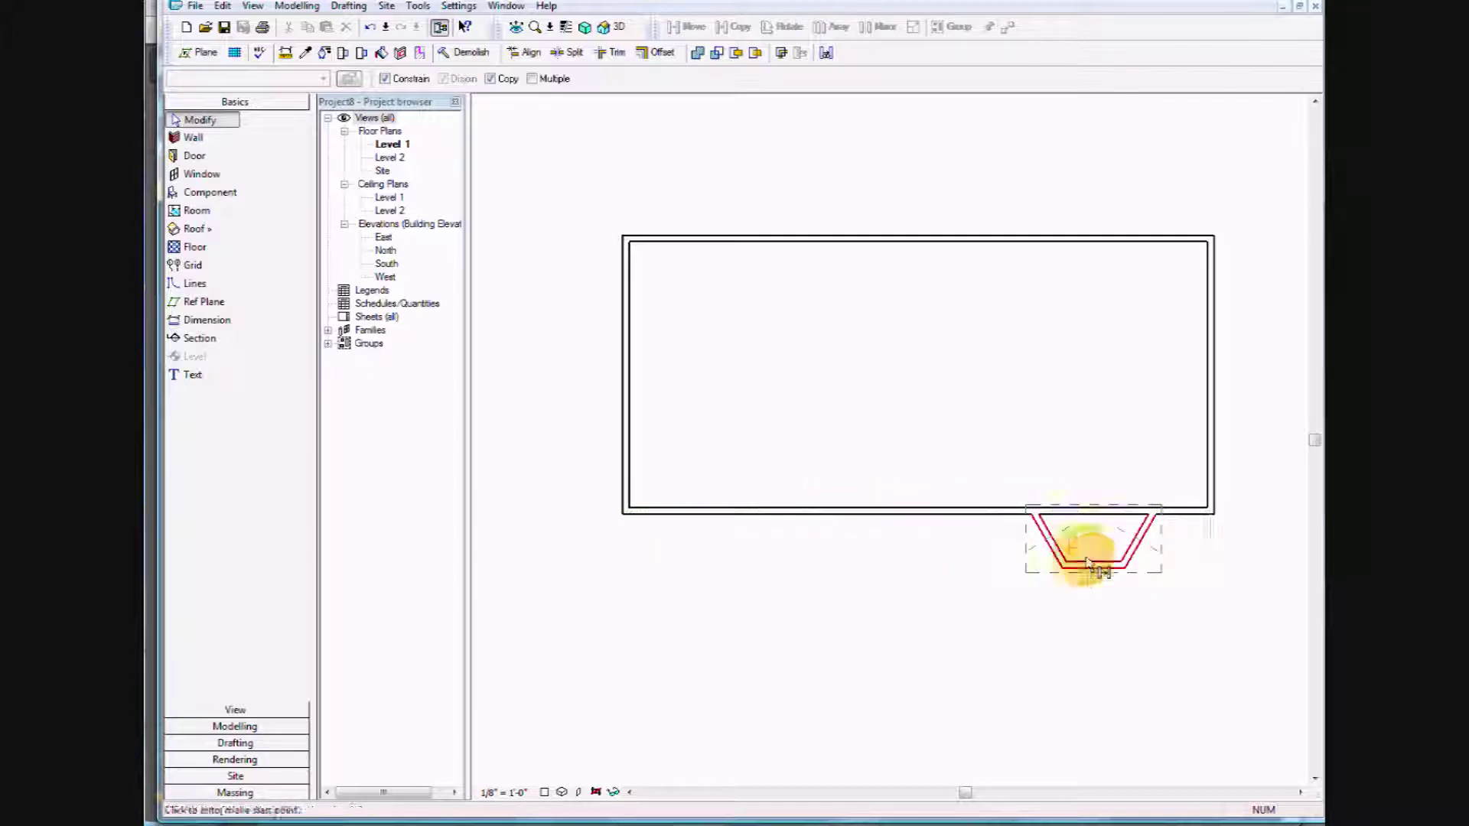
click(1093, 519)
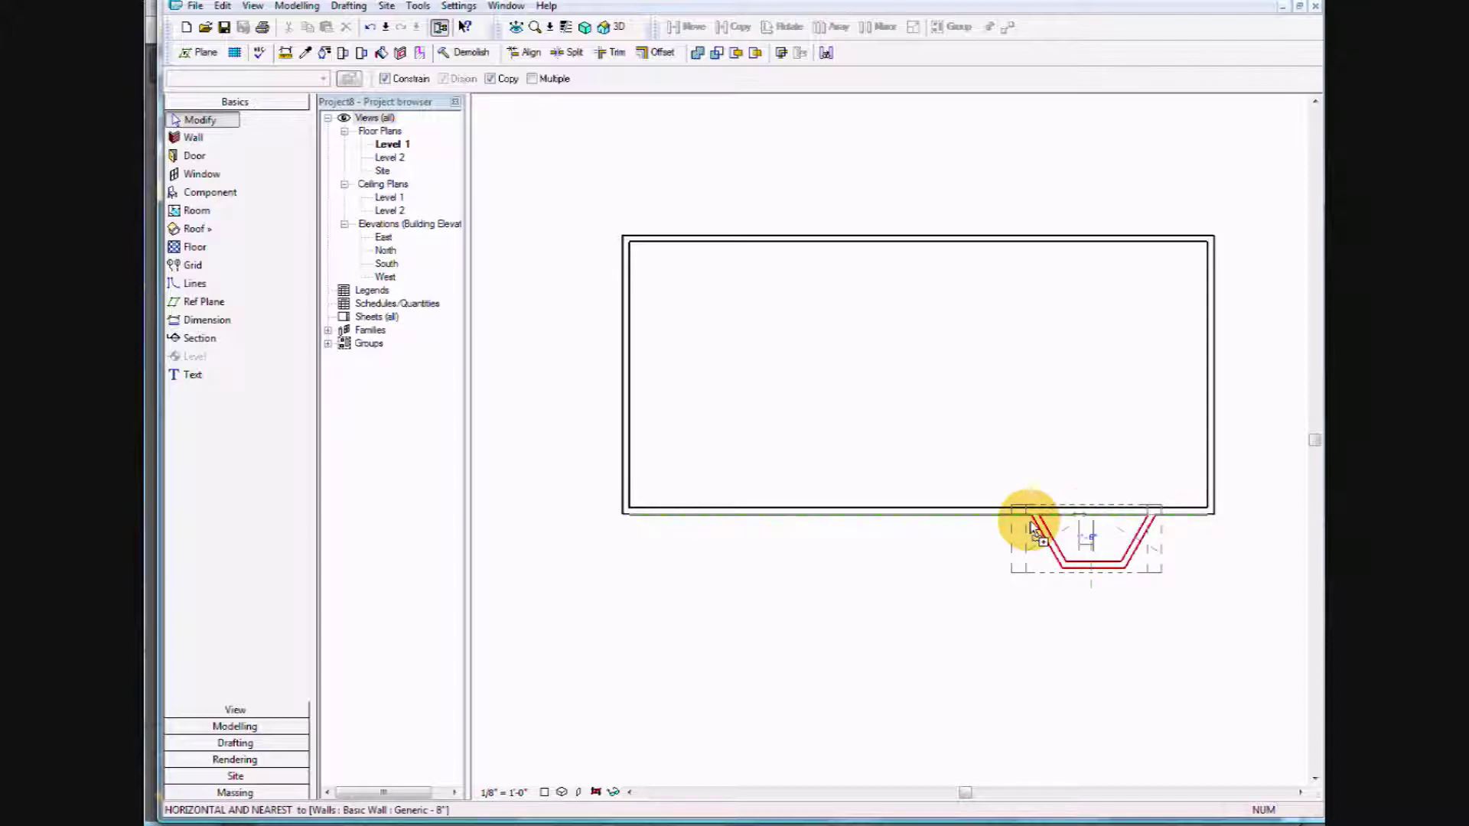
click(746, 523)
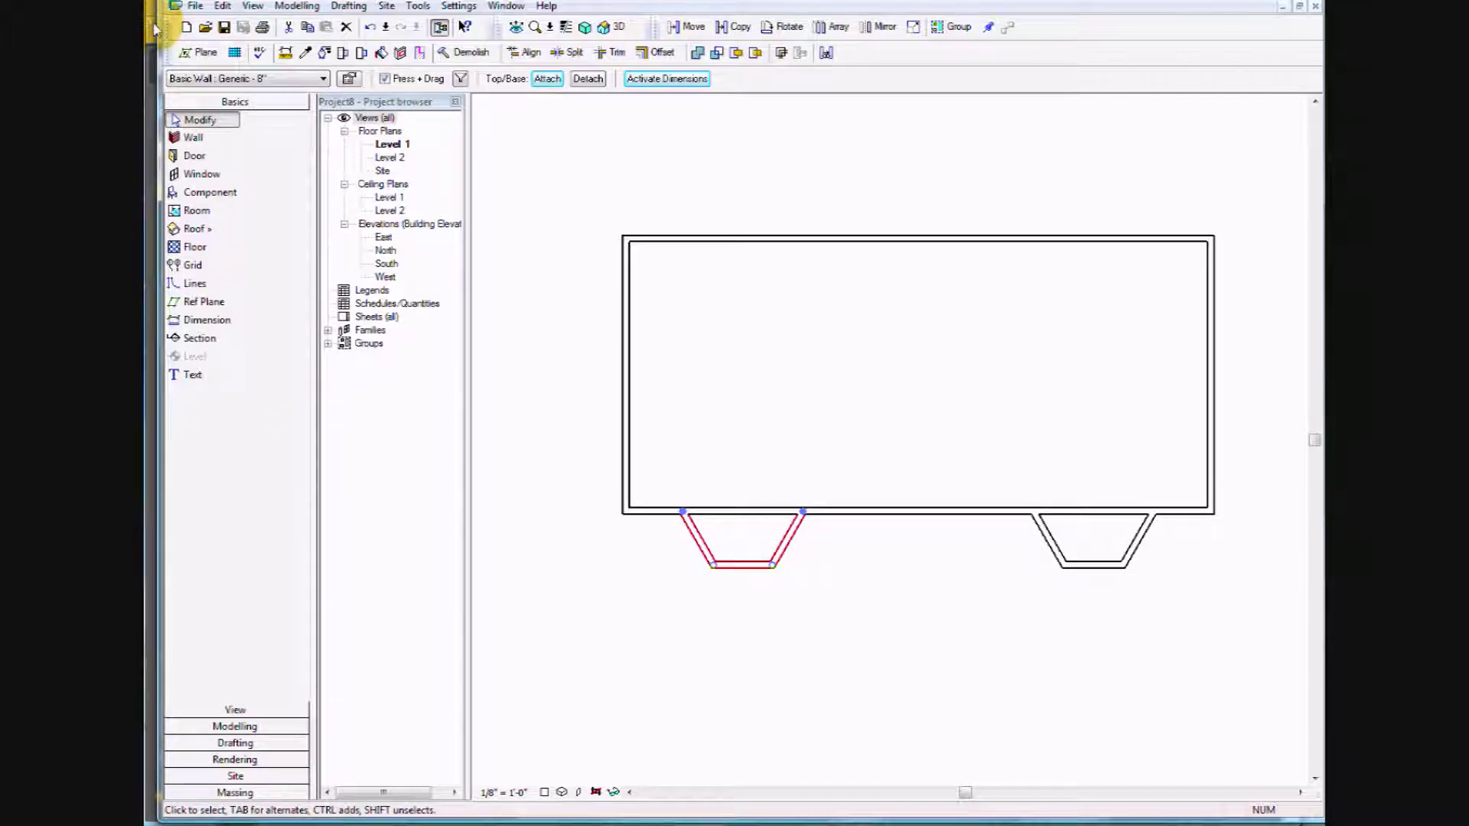
Check page 21 of the PDF guide and, in Revit, split the lower wall between the left bay's two angled walls.
key(alt+Tab)
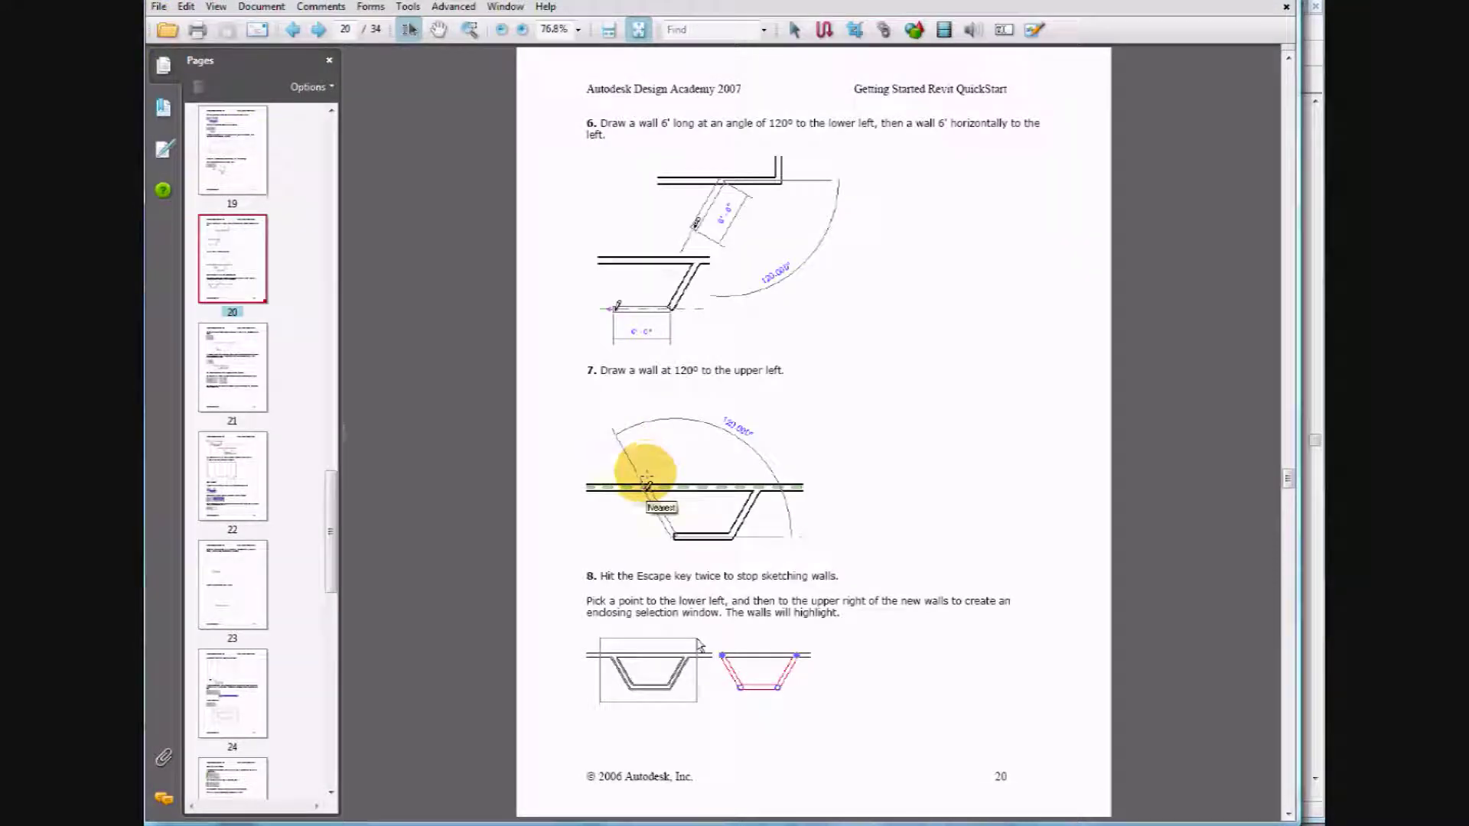
scroll(645, 475, down, 1)
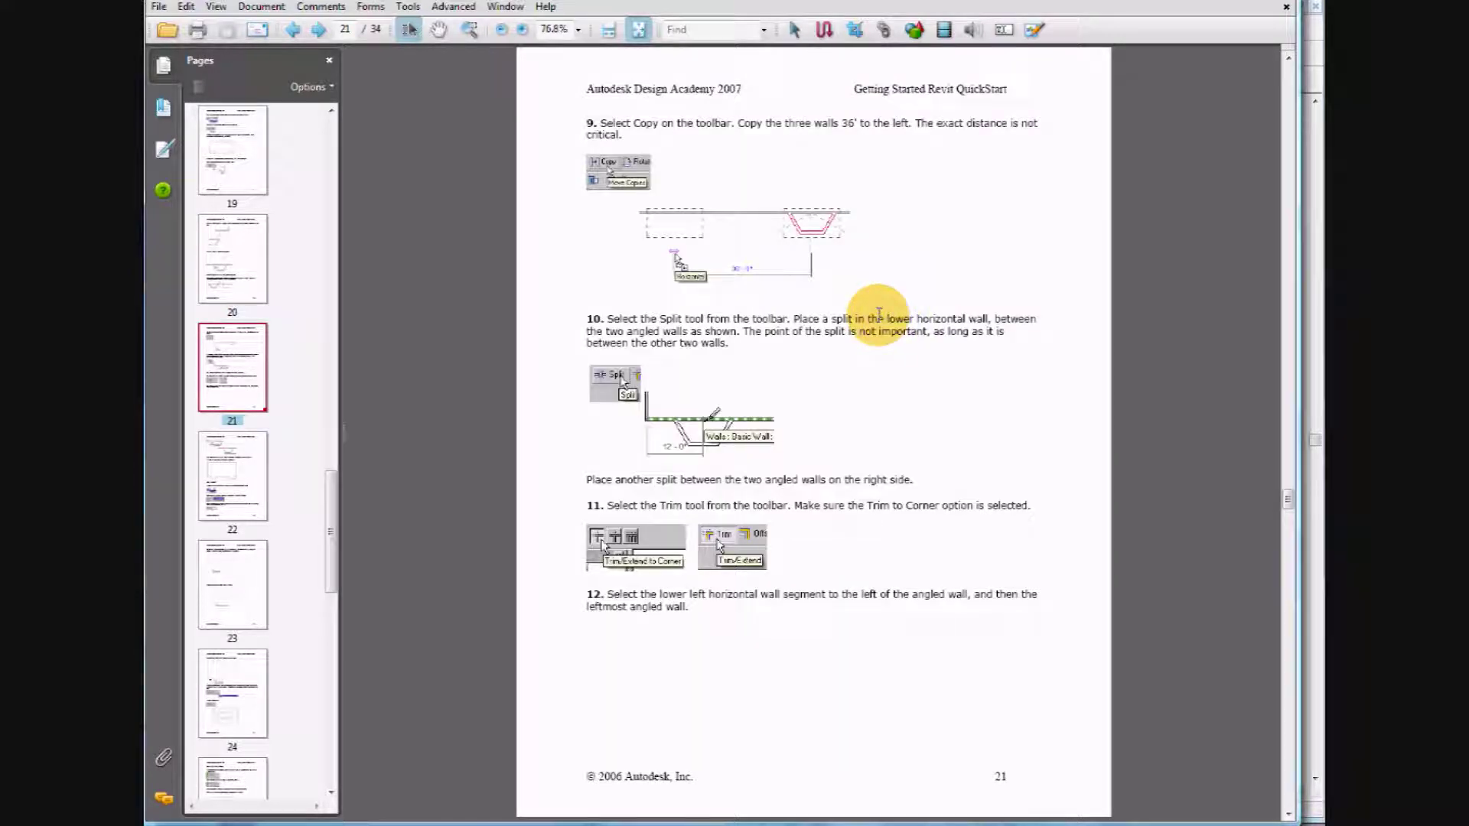
click(1312, 43)
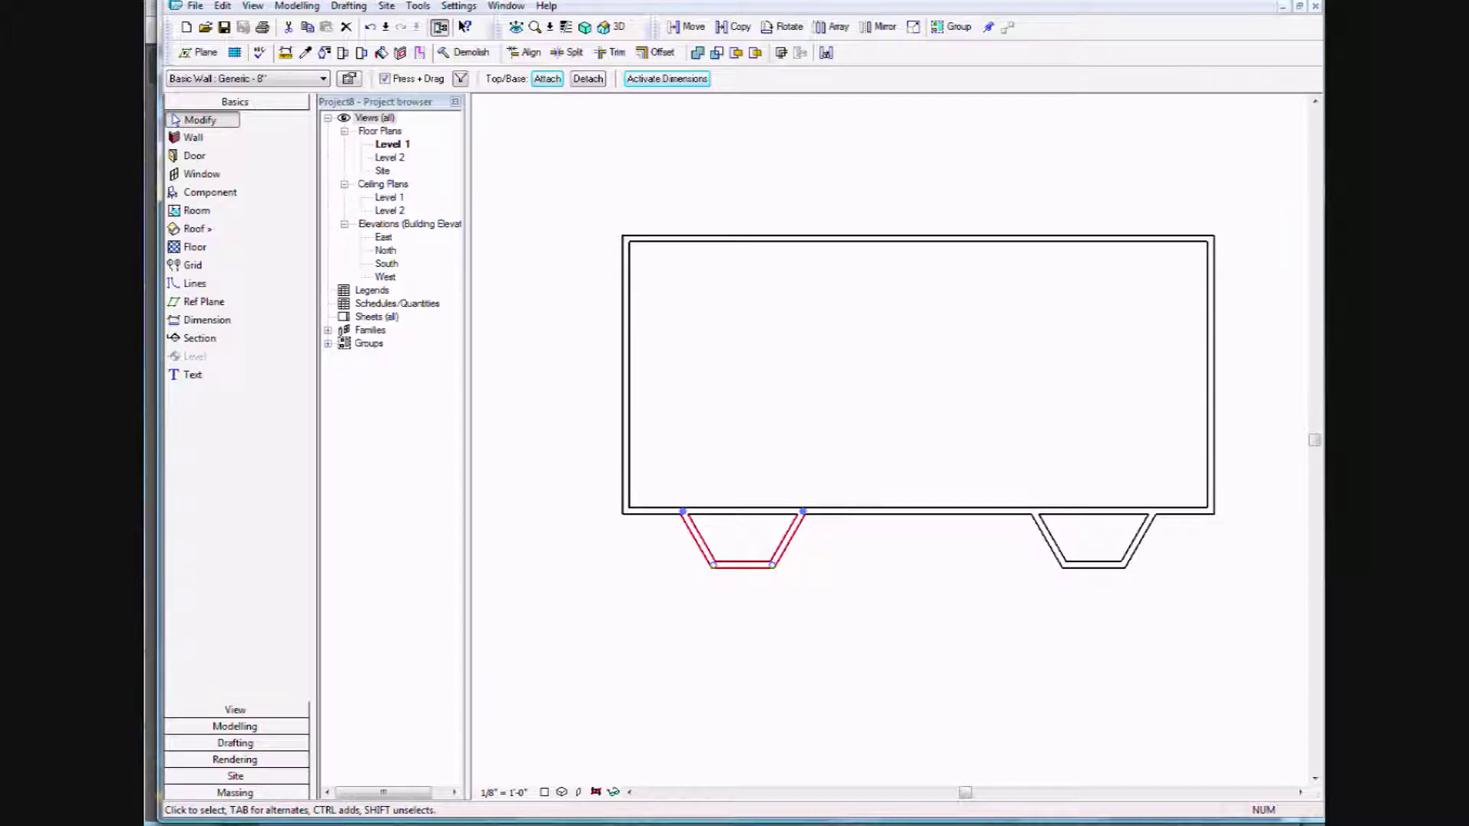
key(t)
key(r)
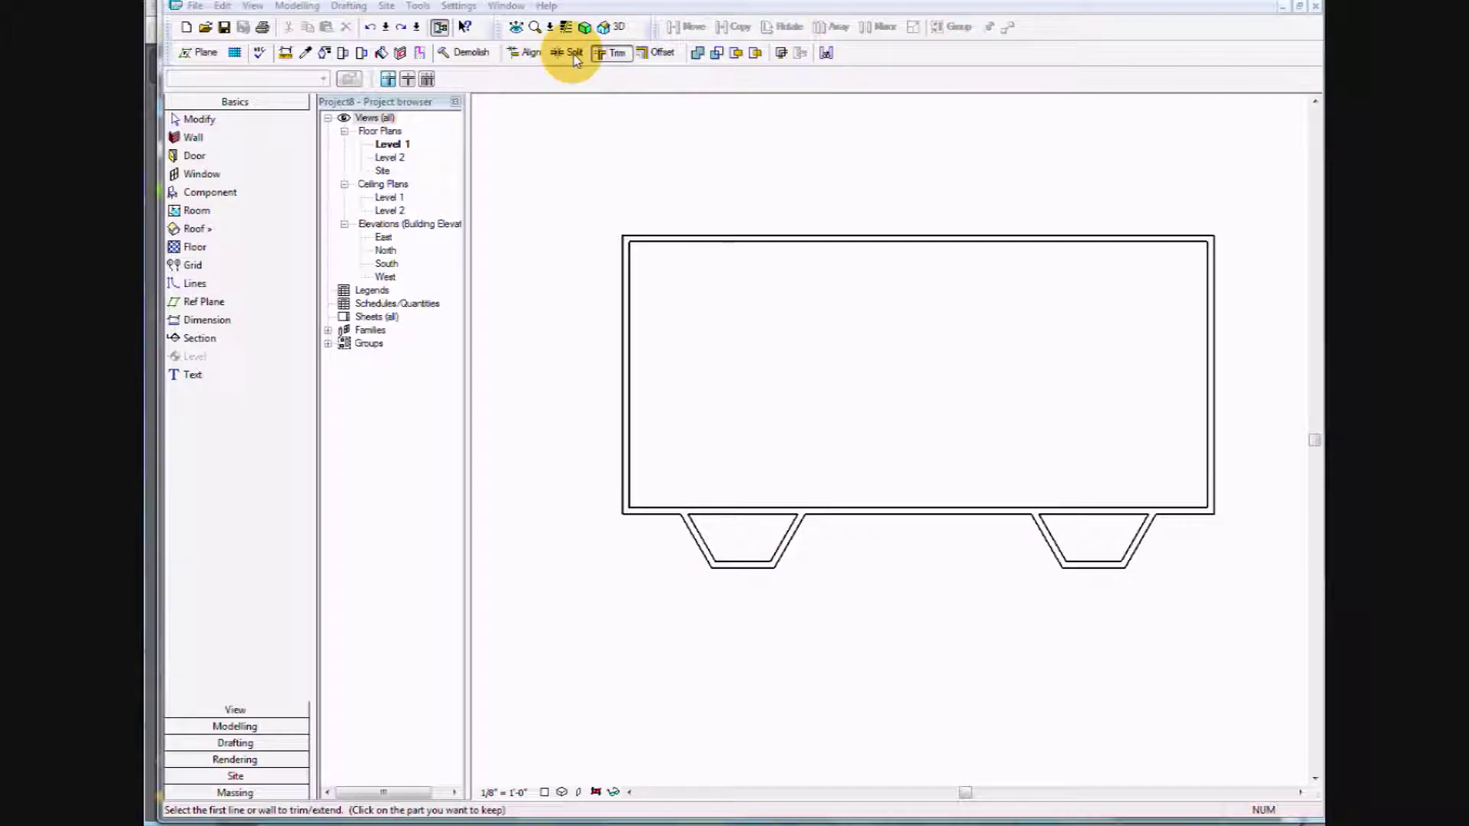
click(572, 55)
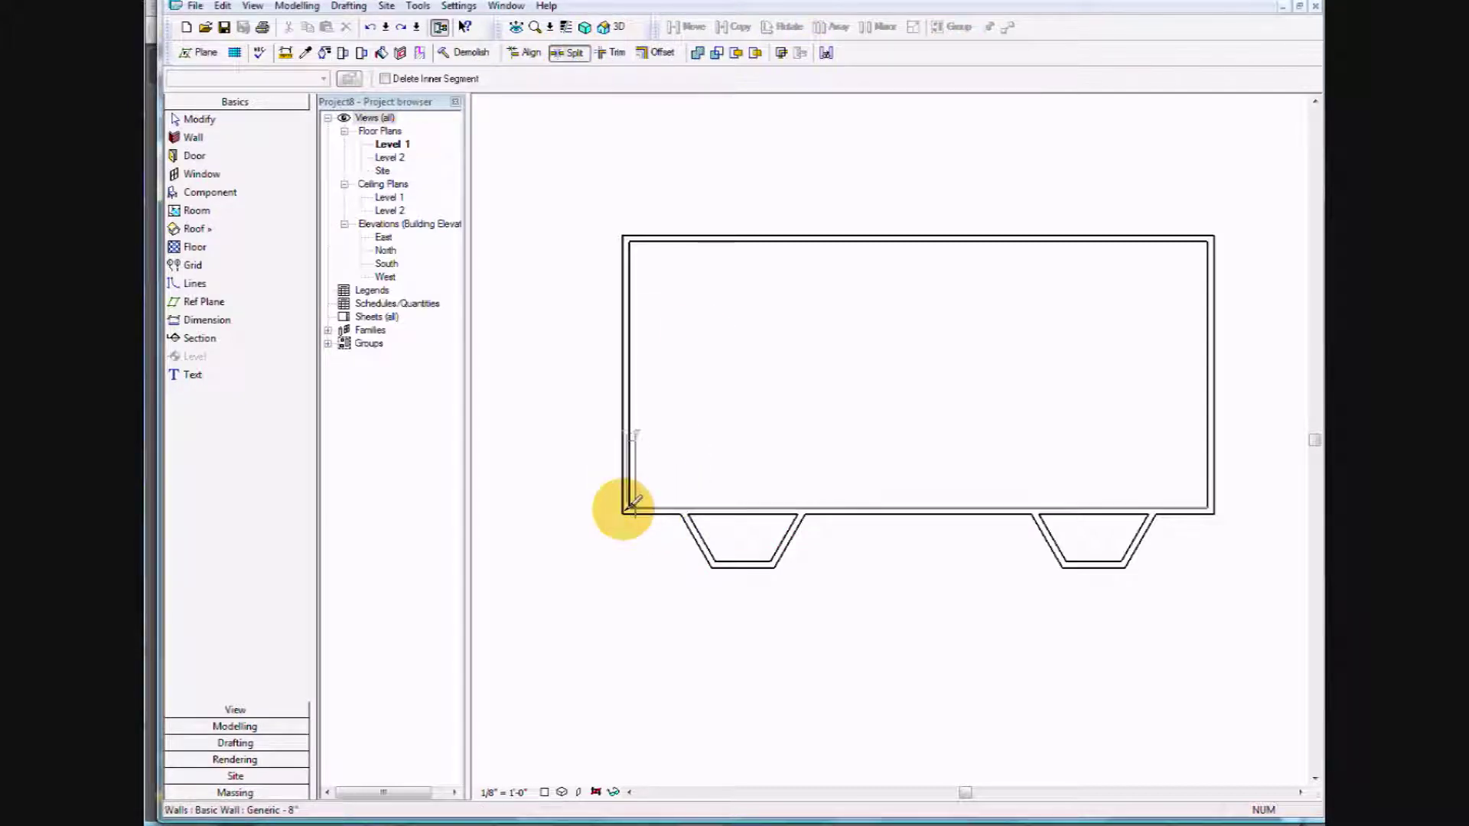
click(745, 508)
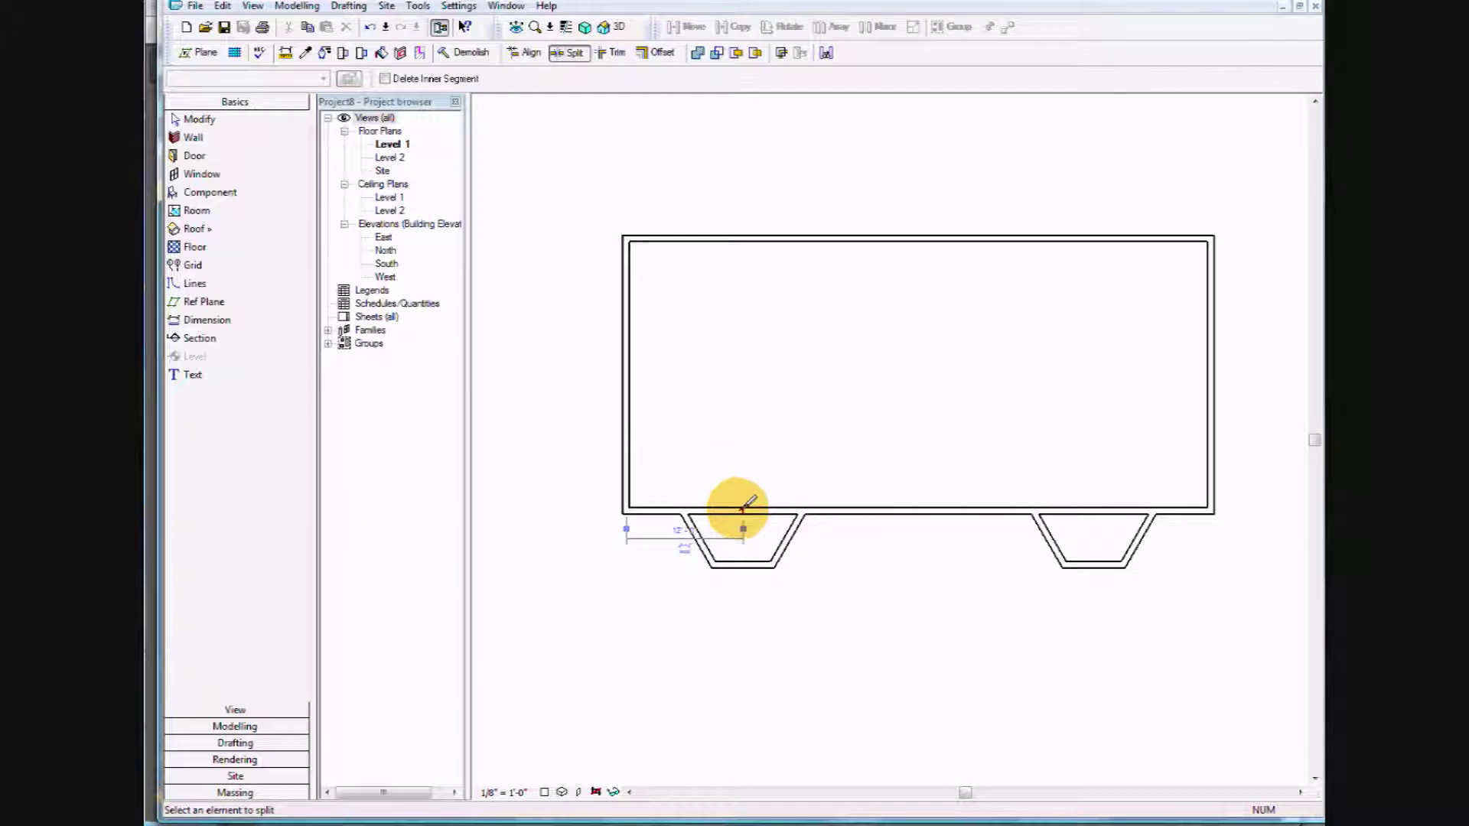
Trim the split lower wall segments to corners with both angled walls of the left bay, keeping the outer parts.
click(619, 61)
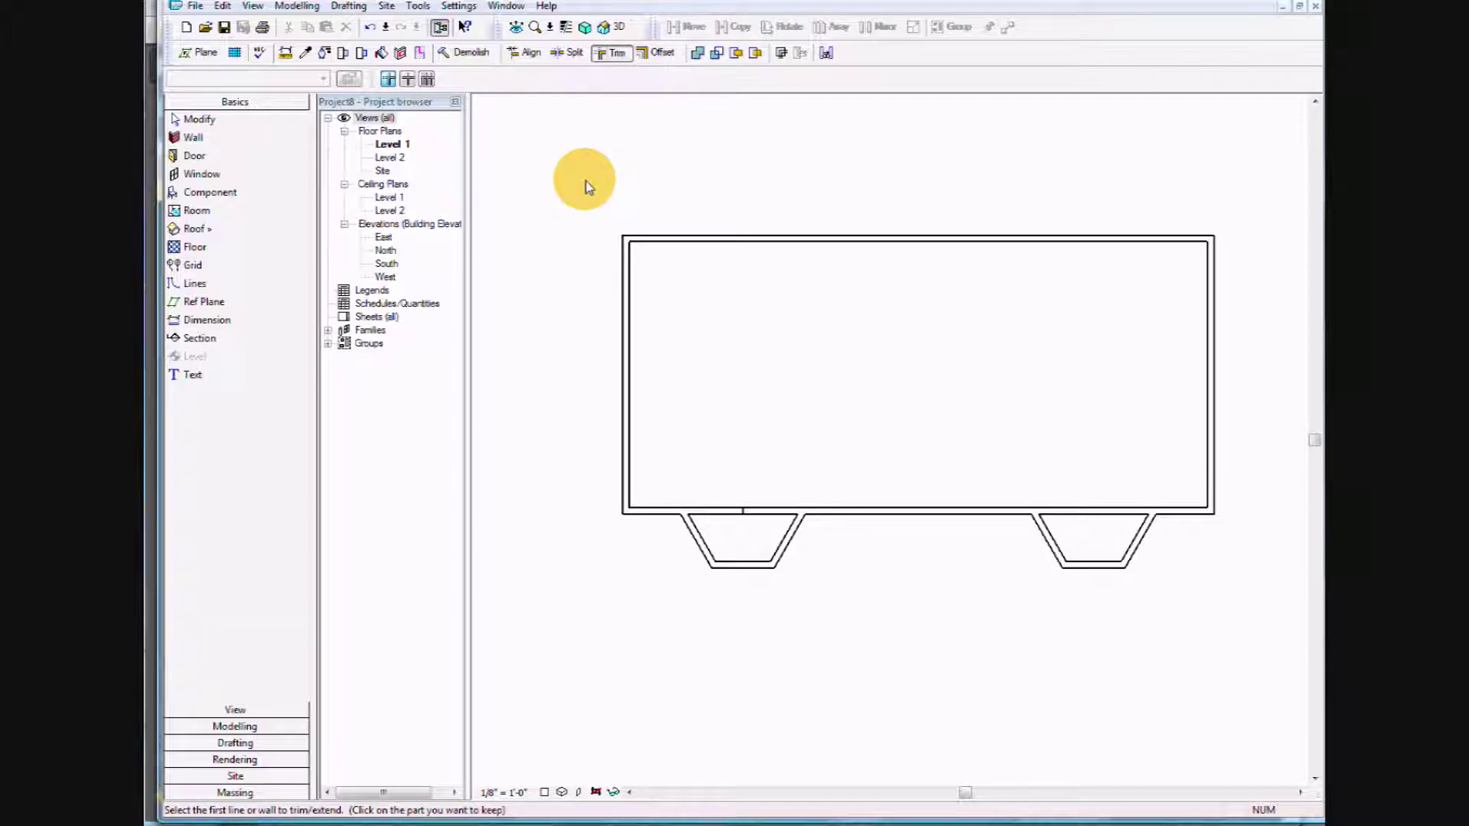
click(655, 520)
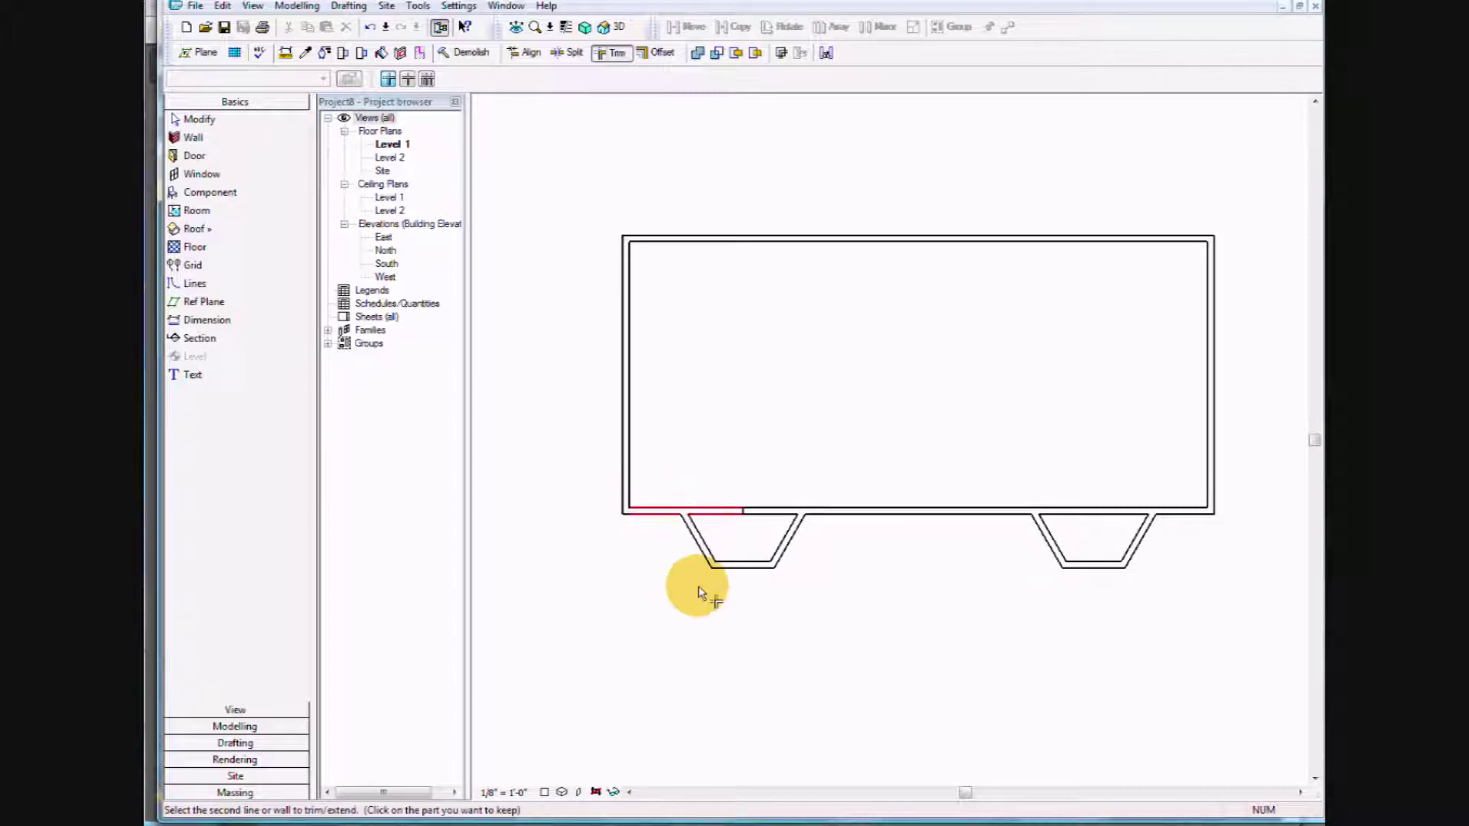
click(703, 552)
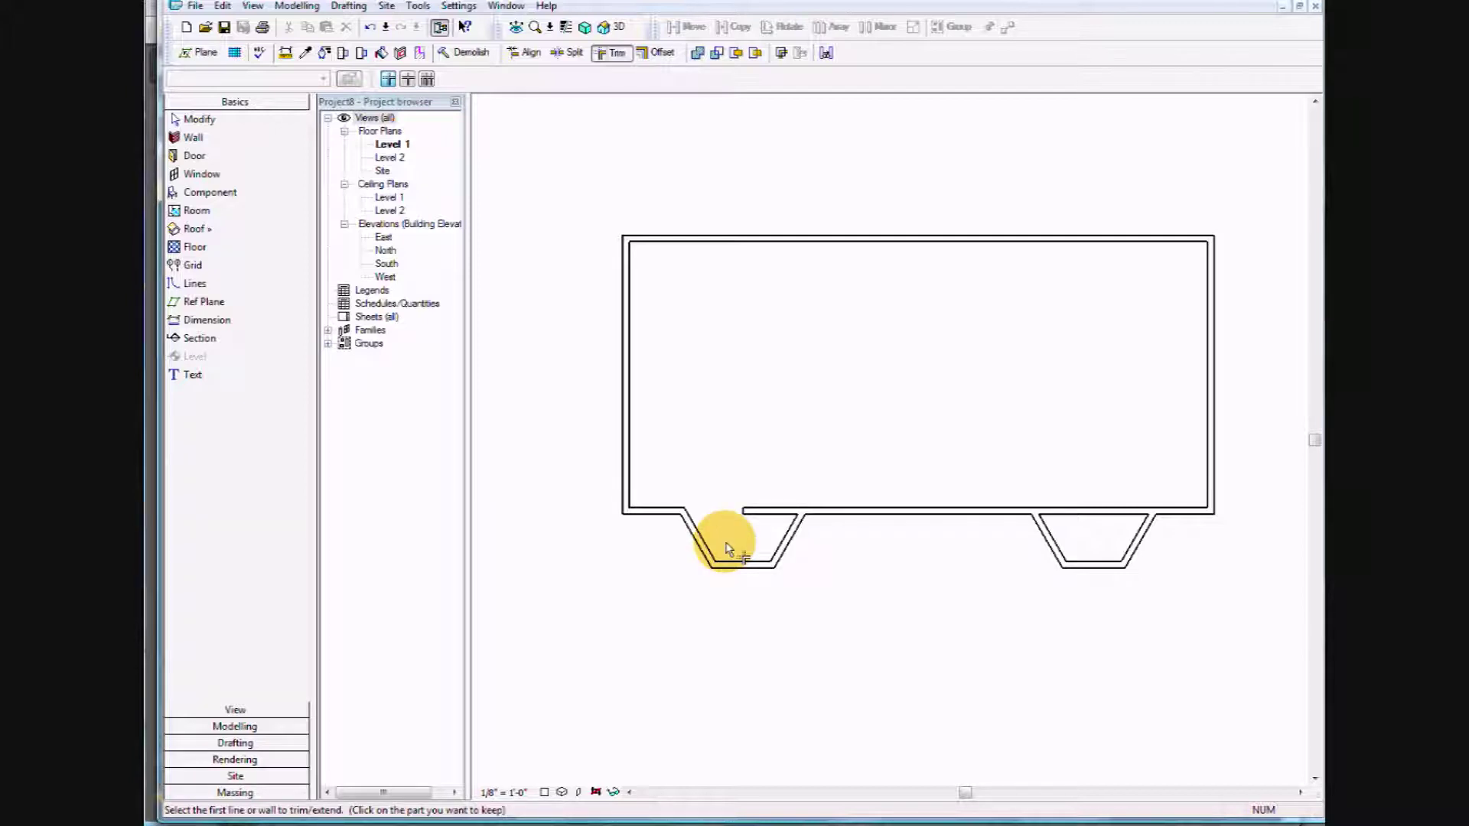
click(792, 548)
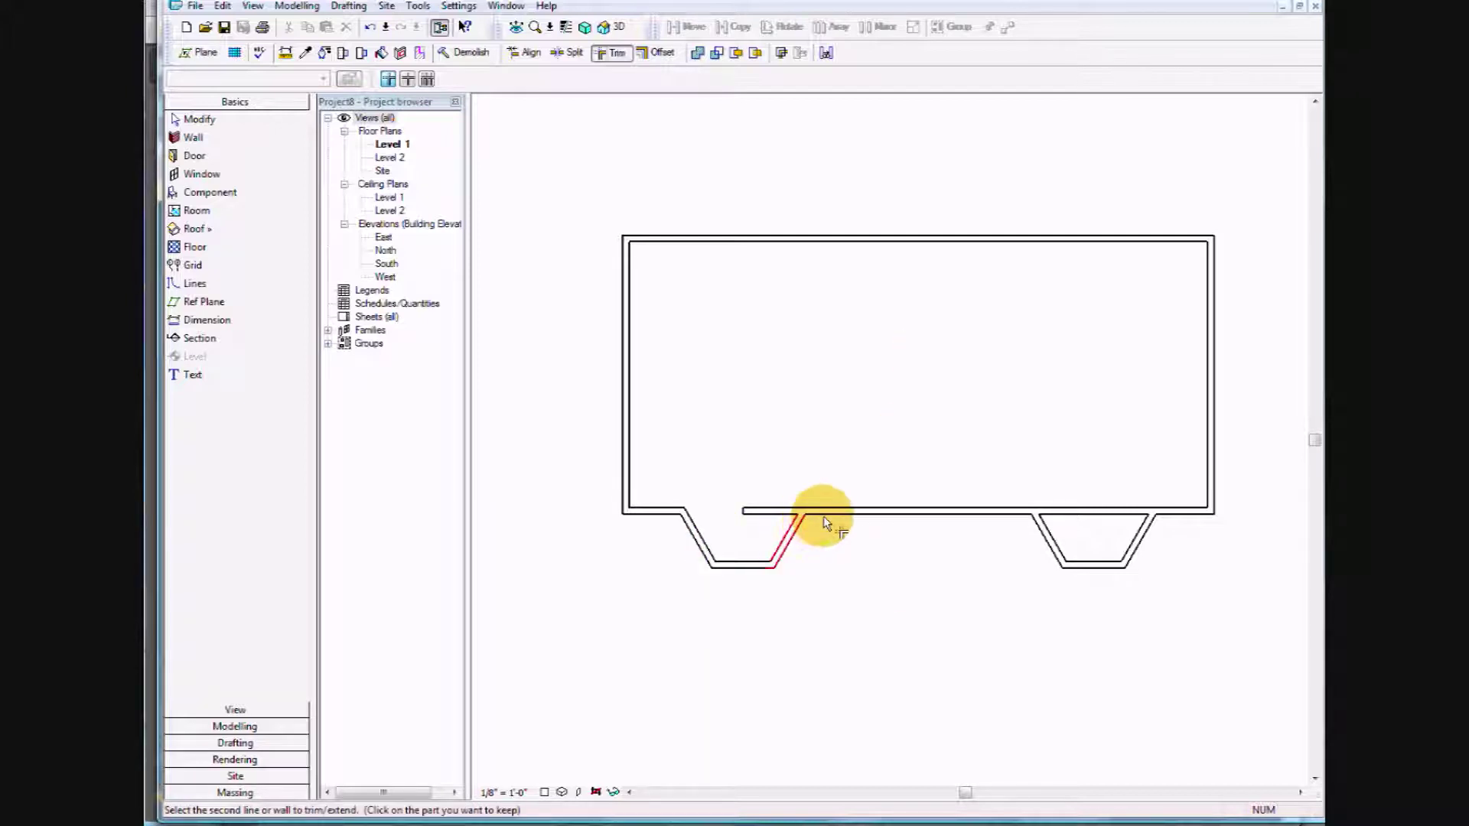
click(833, 516)
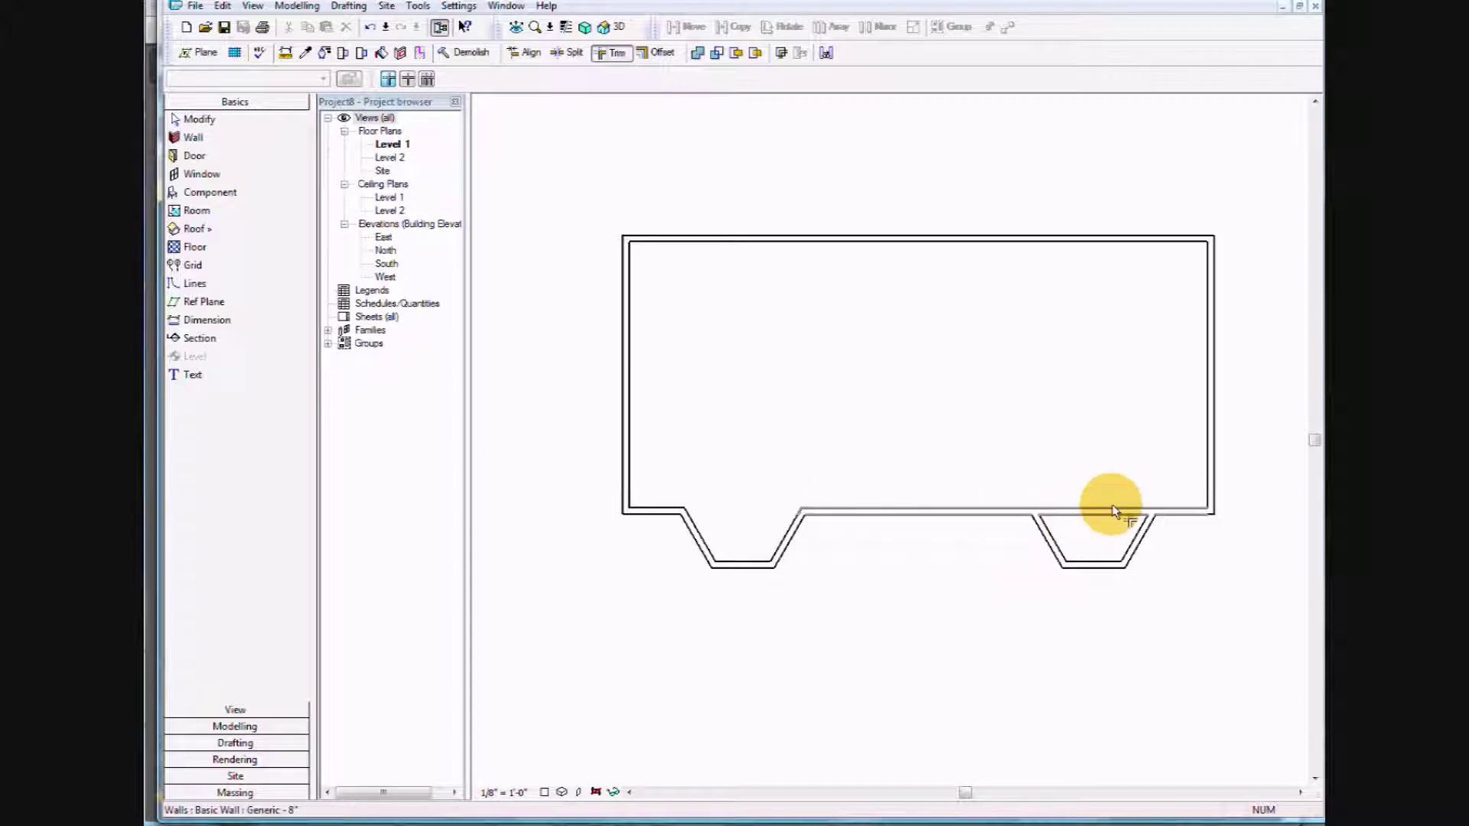
Split the lower wall inside the right bay and trim its segments to corners with that bay's two angled walls.
click(569, 52)
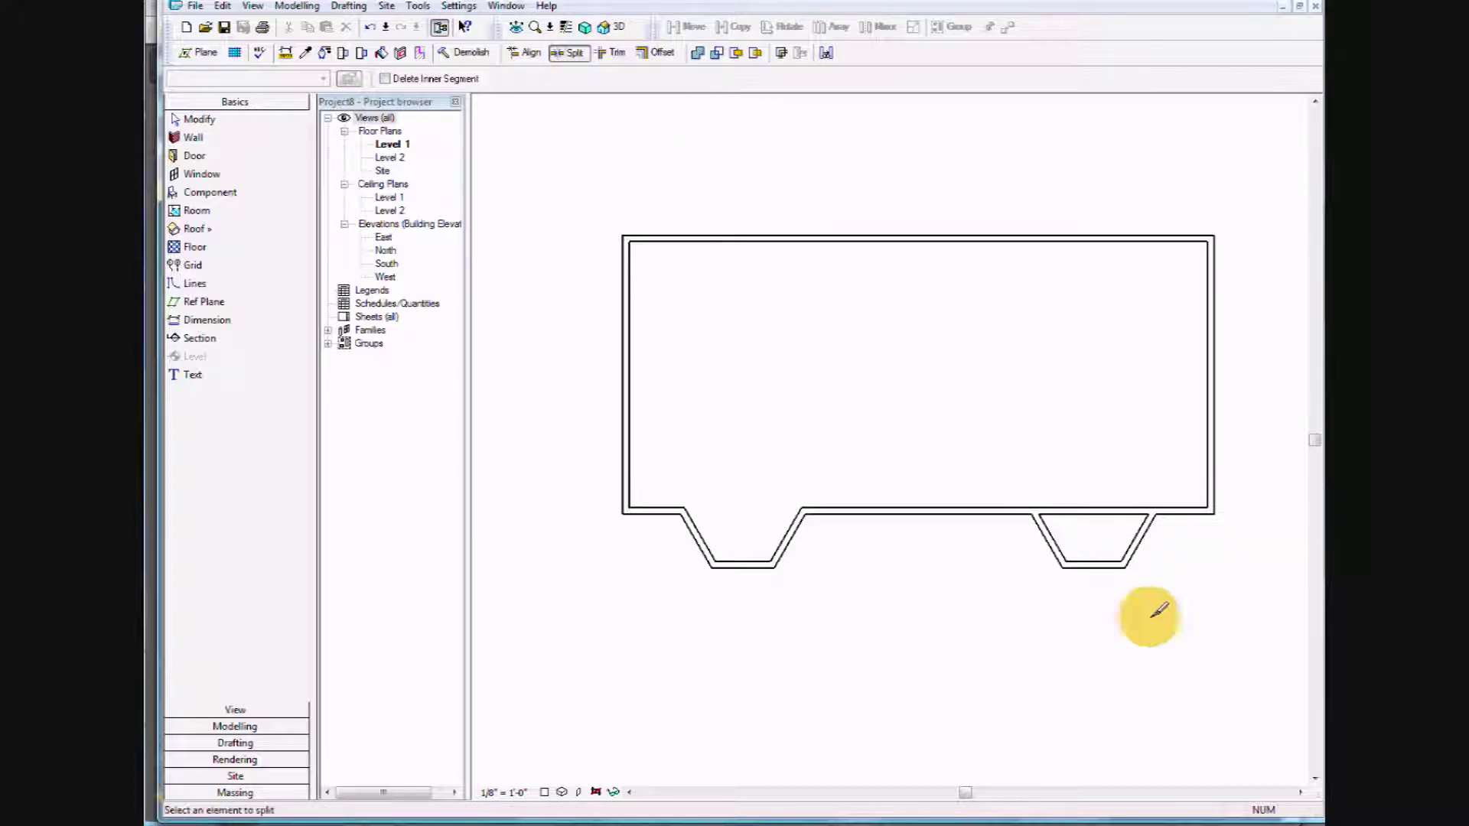
click(1089, 508)
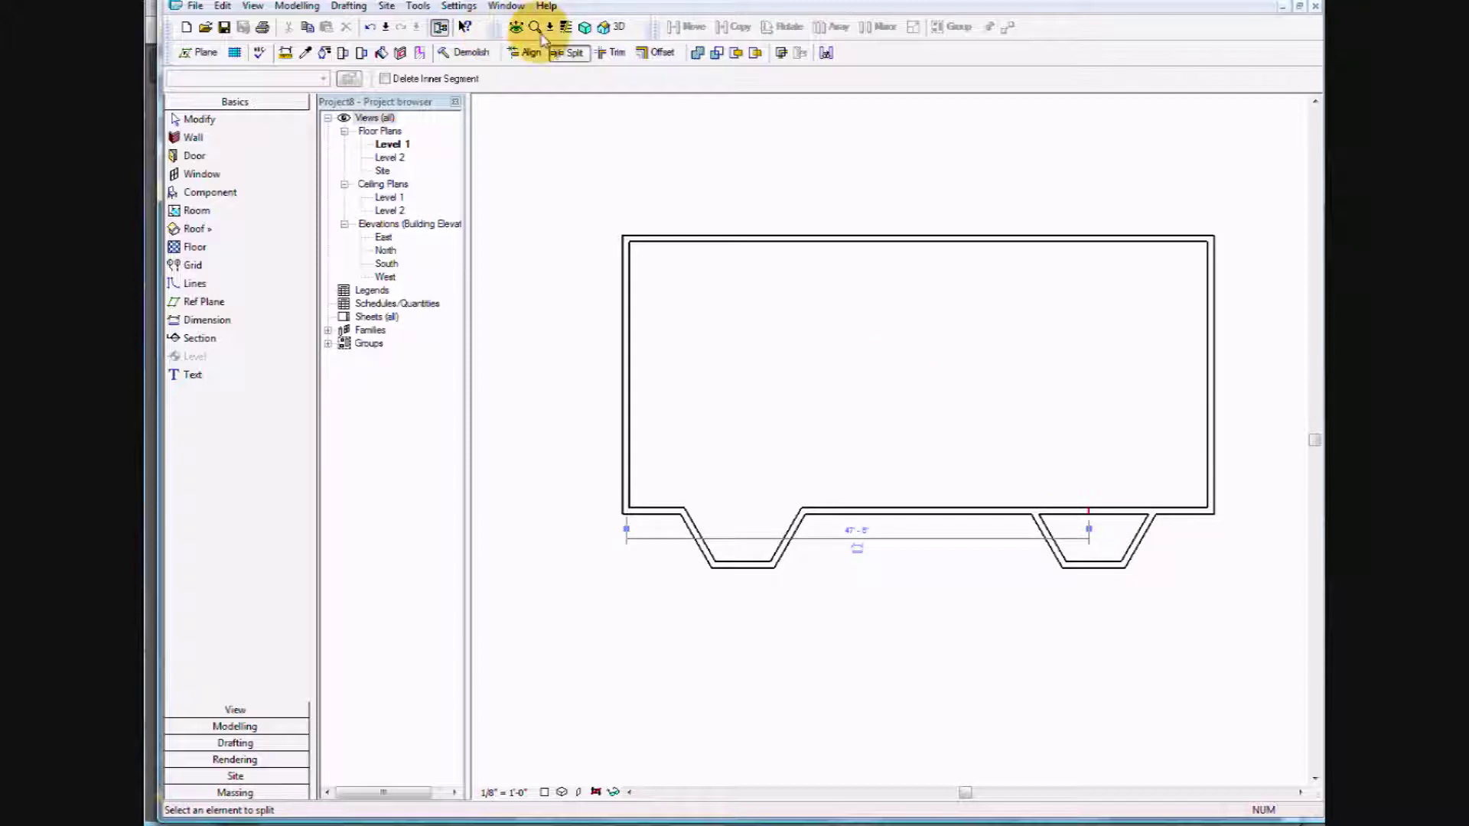
click(608, 52)
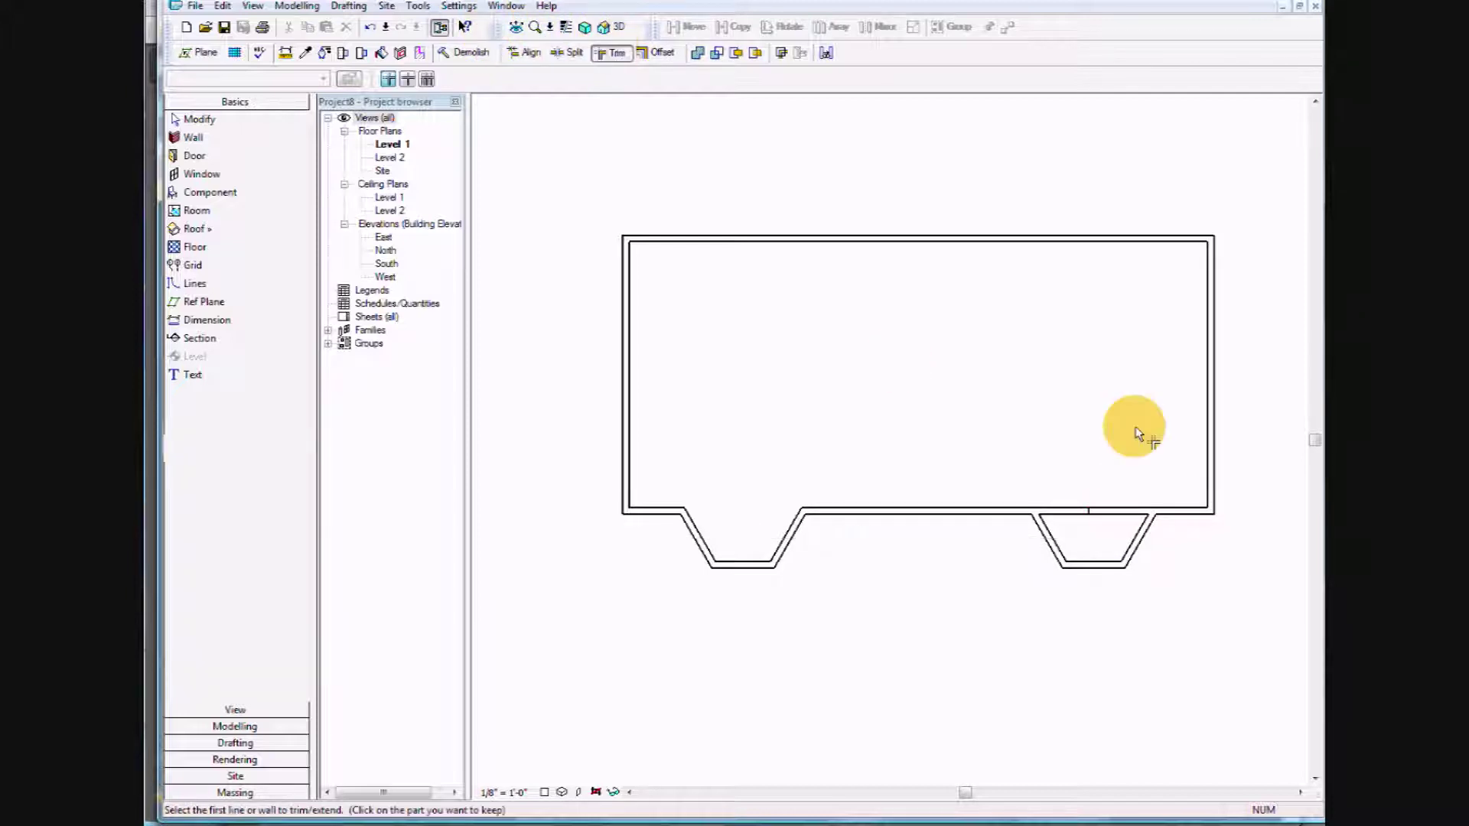
click(1183, 521)
click(1138, 535)
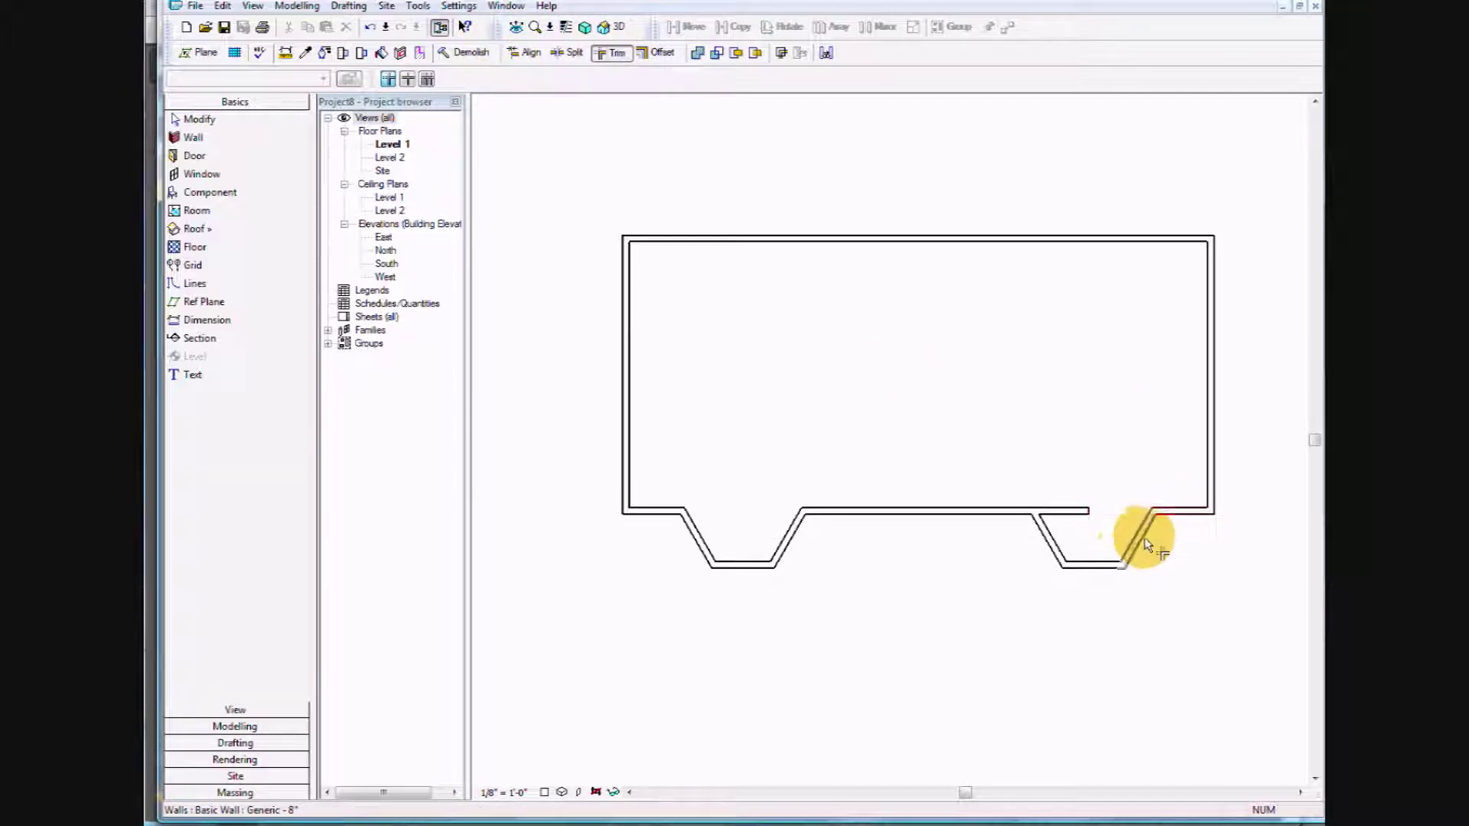
click(1047, 542)
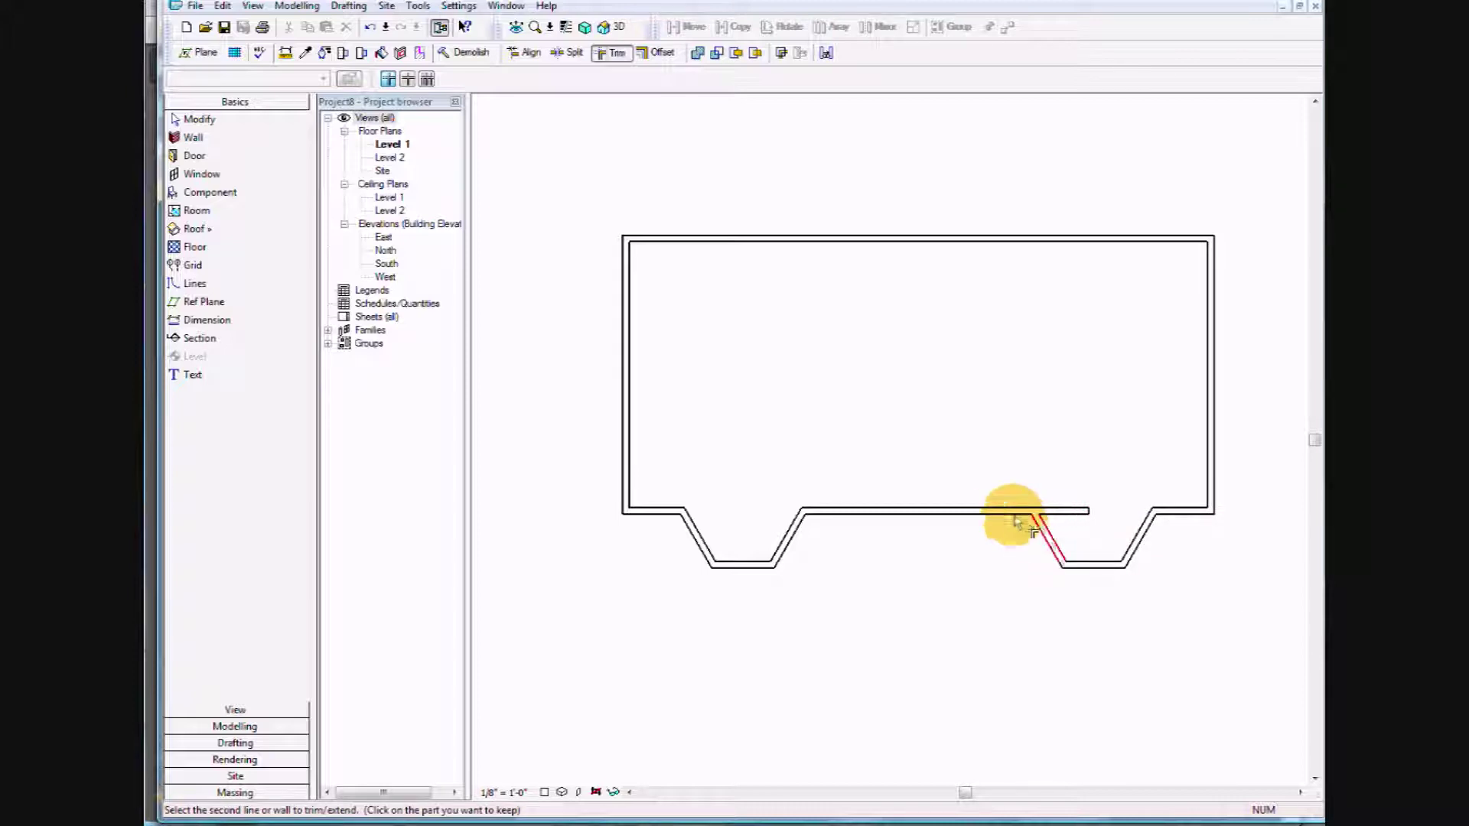
click(1007, 512)
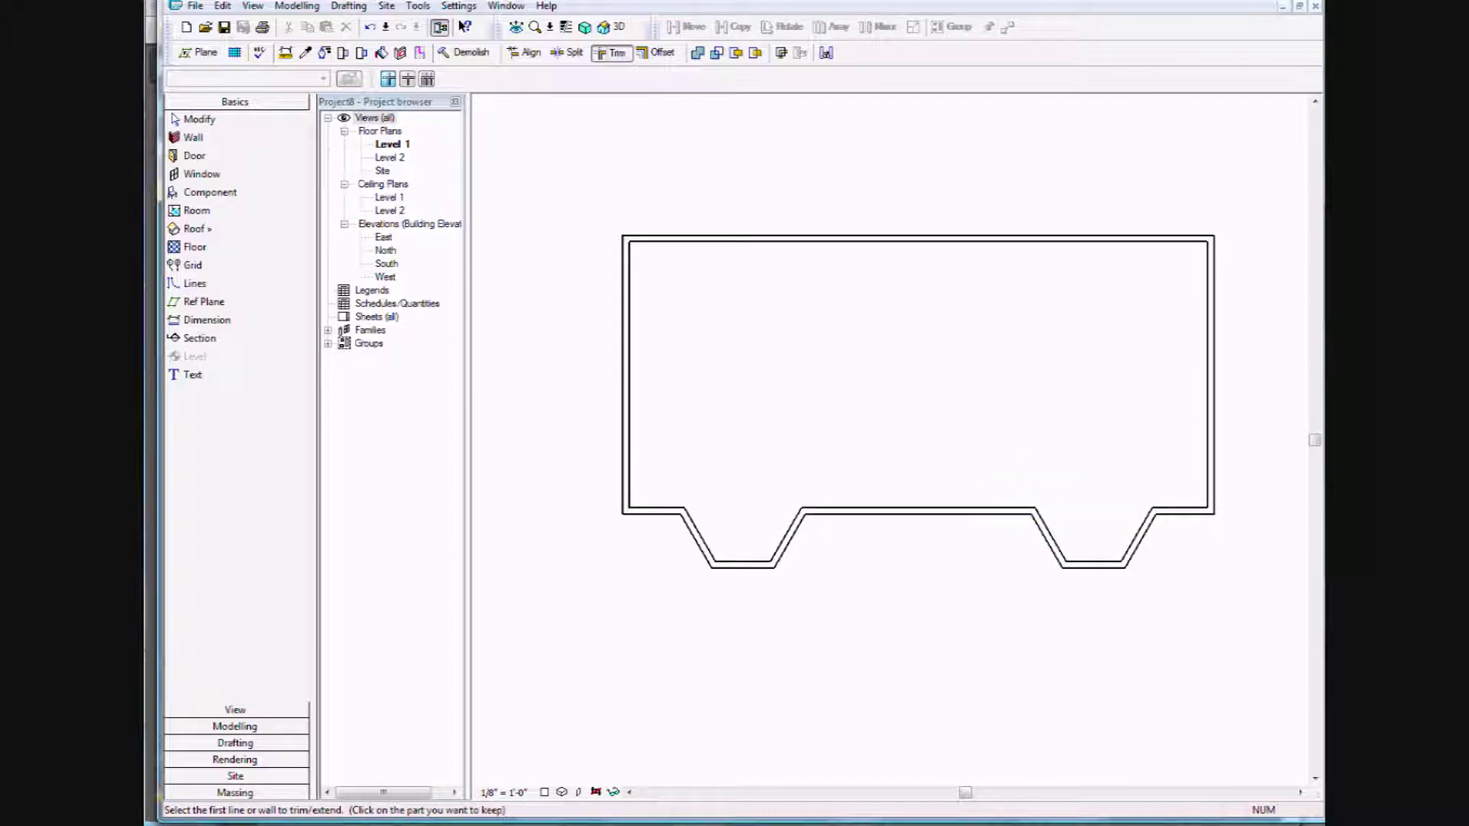
Check page 22 of the PDF guide and, in Revit, open the Level 2 floor plan.
key(alt+Tab)
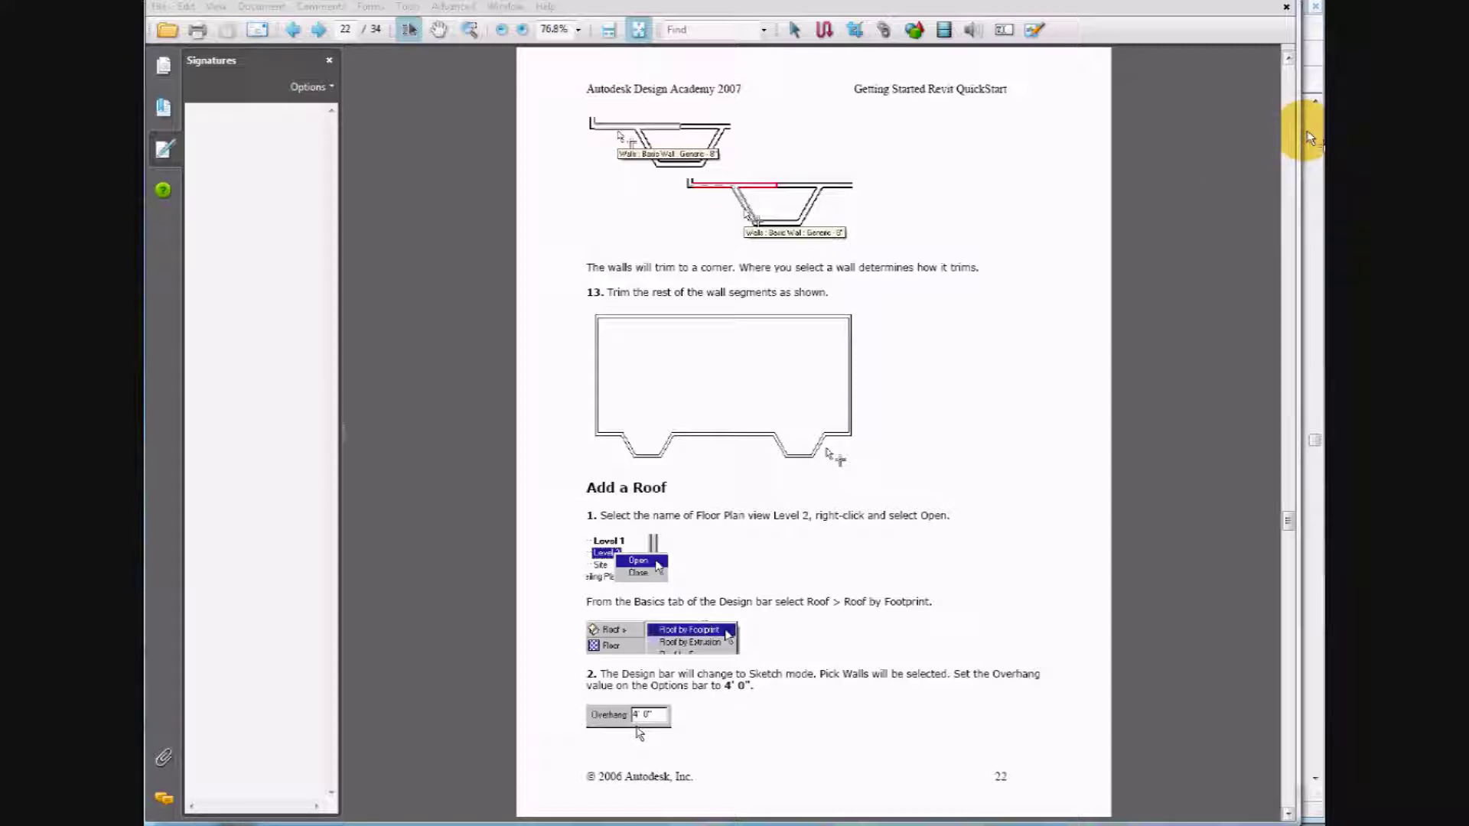
click(1313, 86)
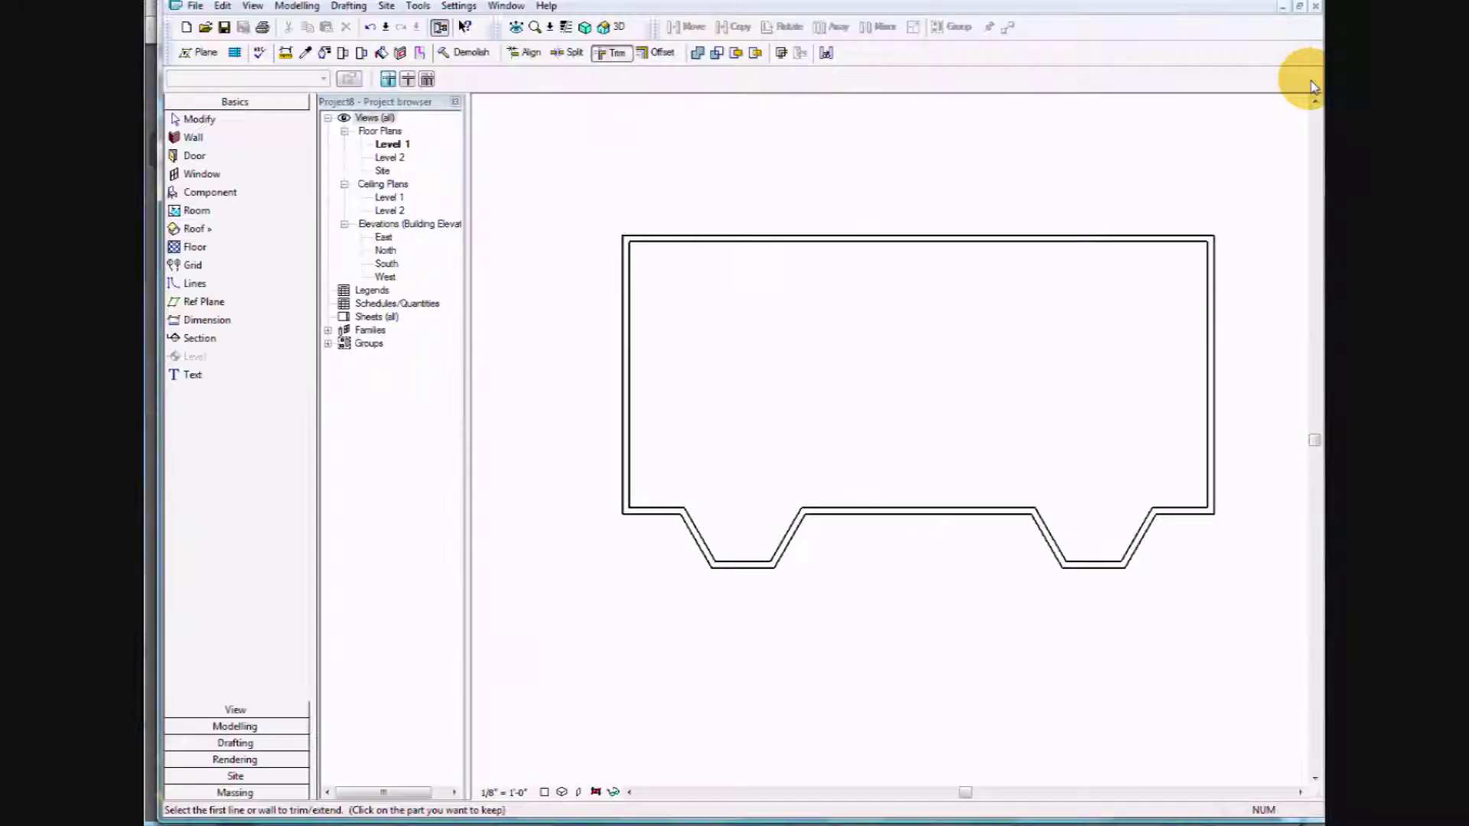
click(391, 158)
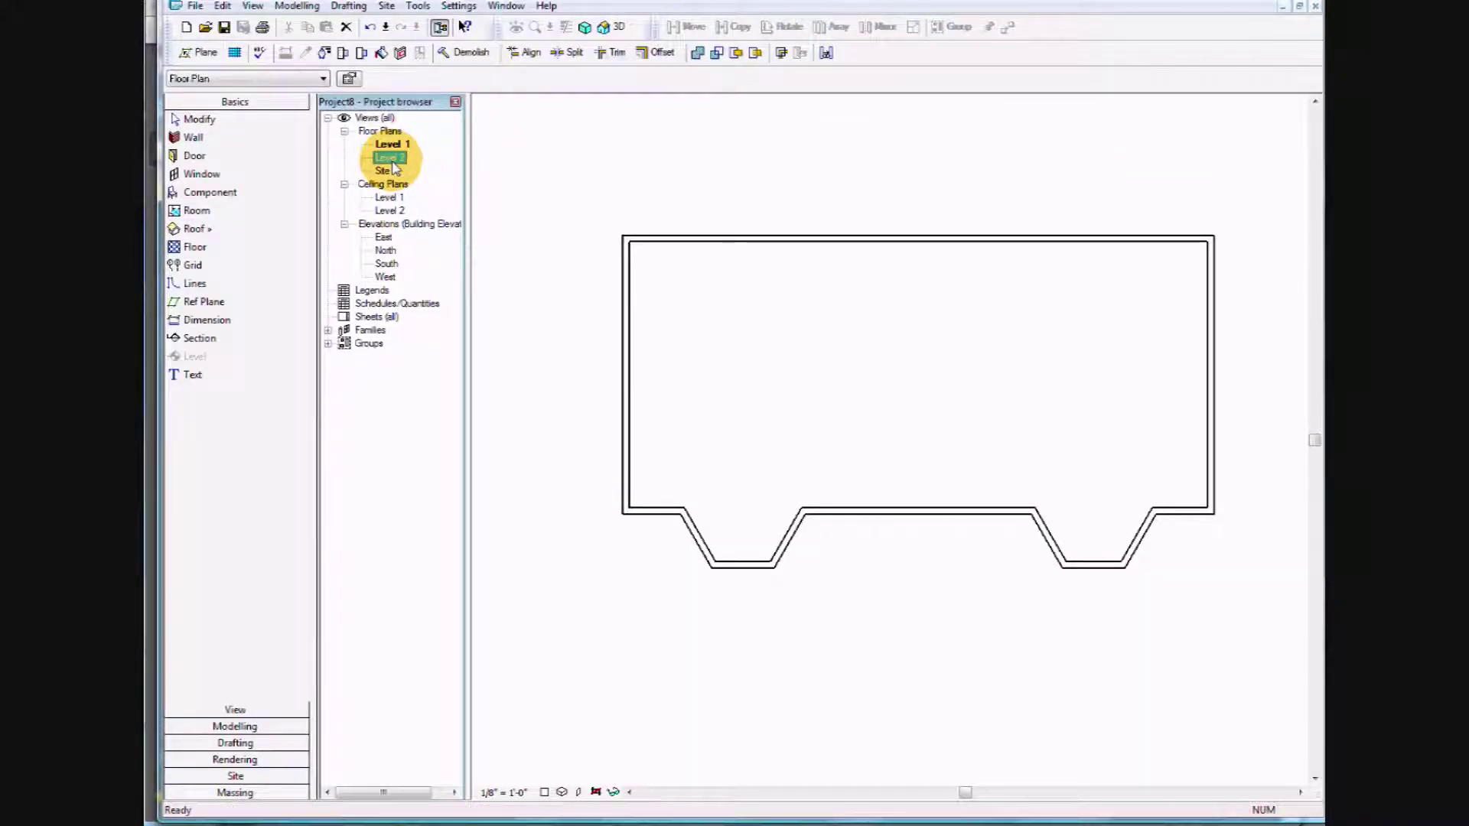
right_click(392, 159)
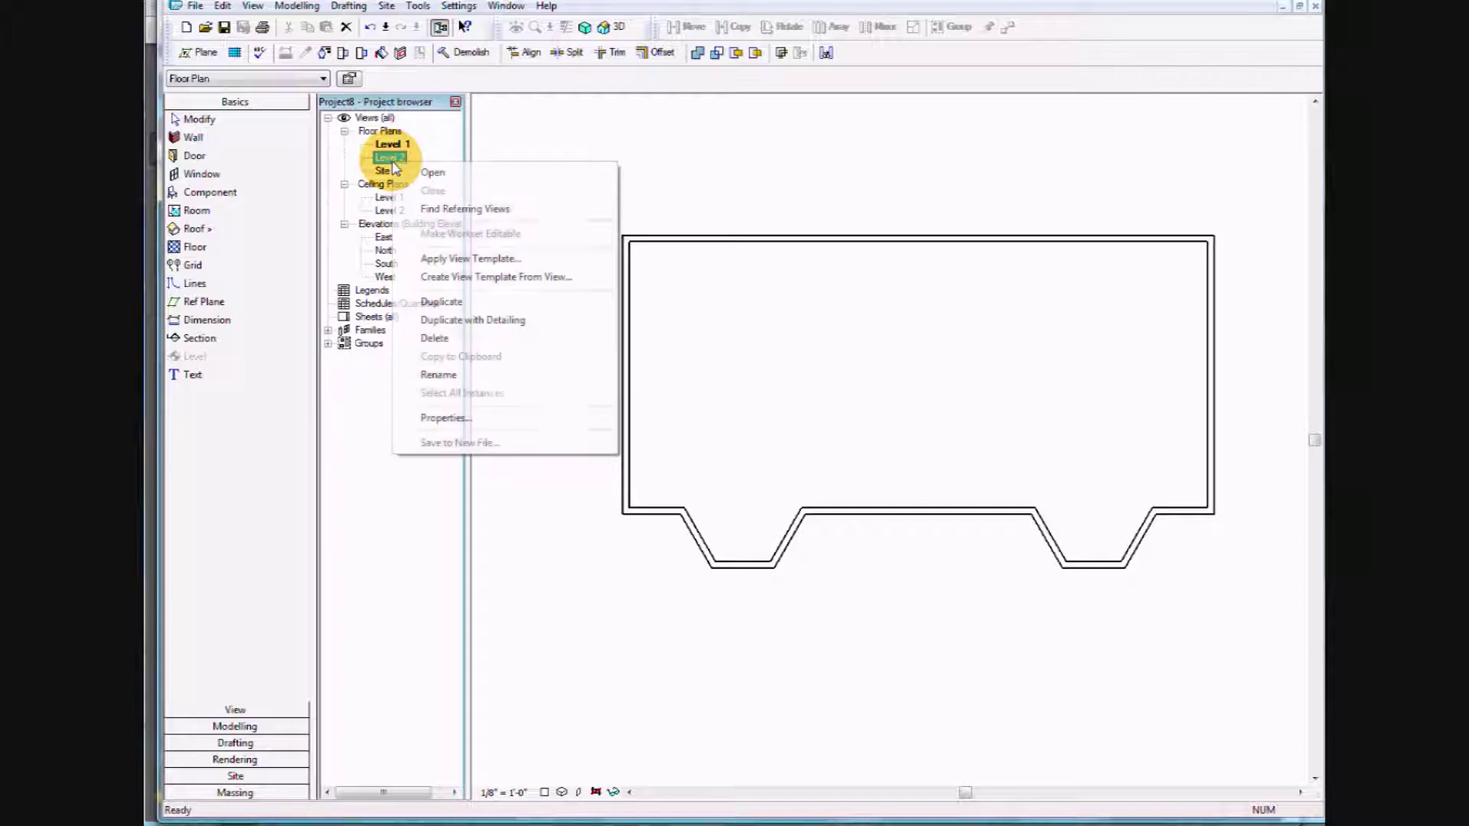
click(433, 173)
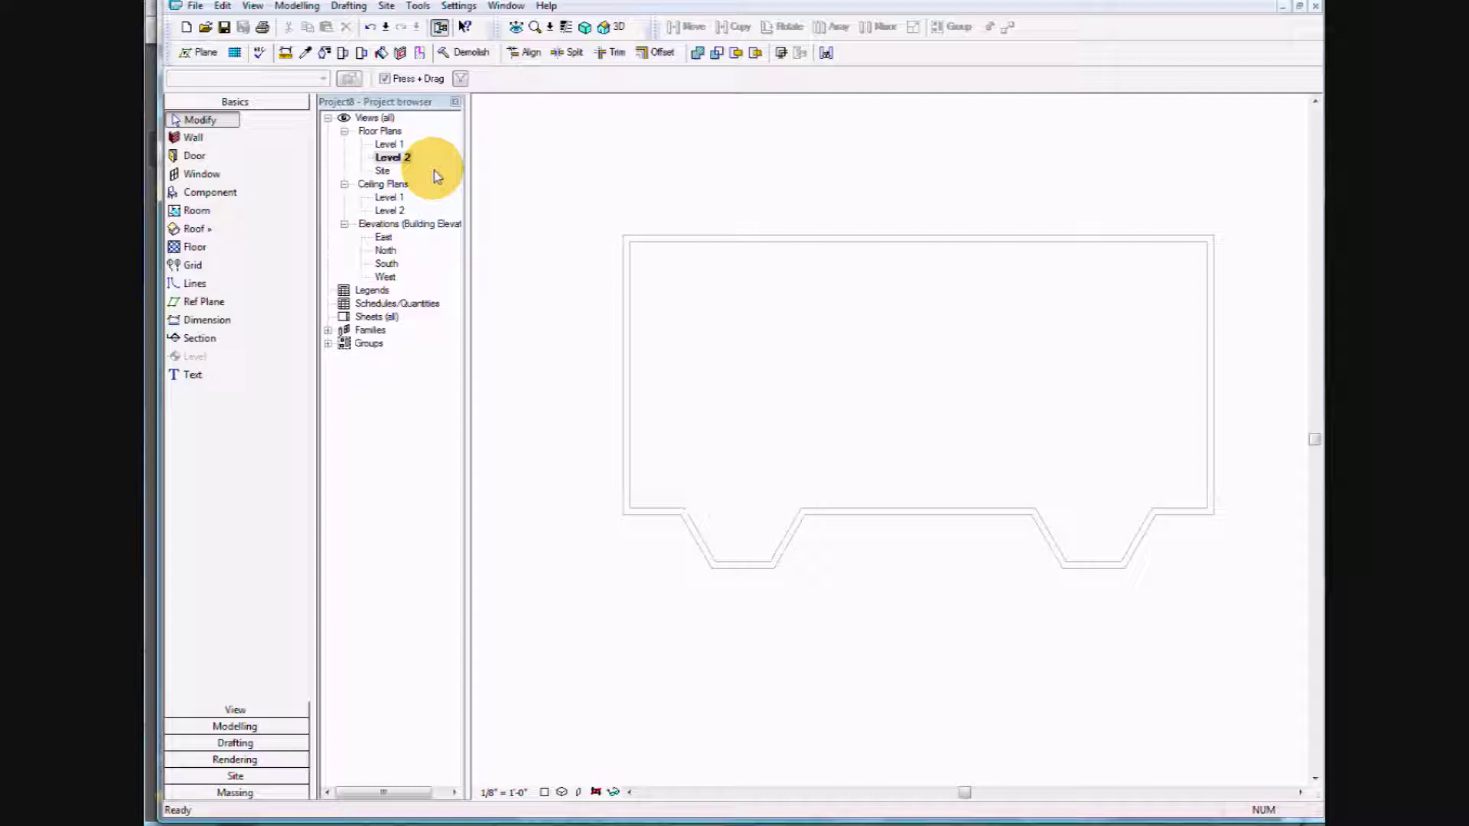
Start a Roof by Footprint sketch and set the overhang to 4' 0".
click(205, 231)
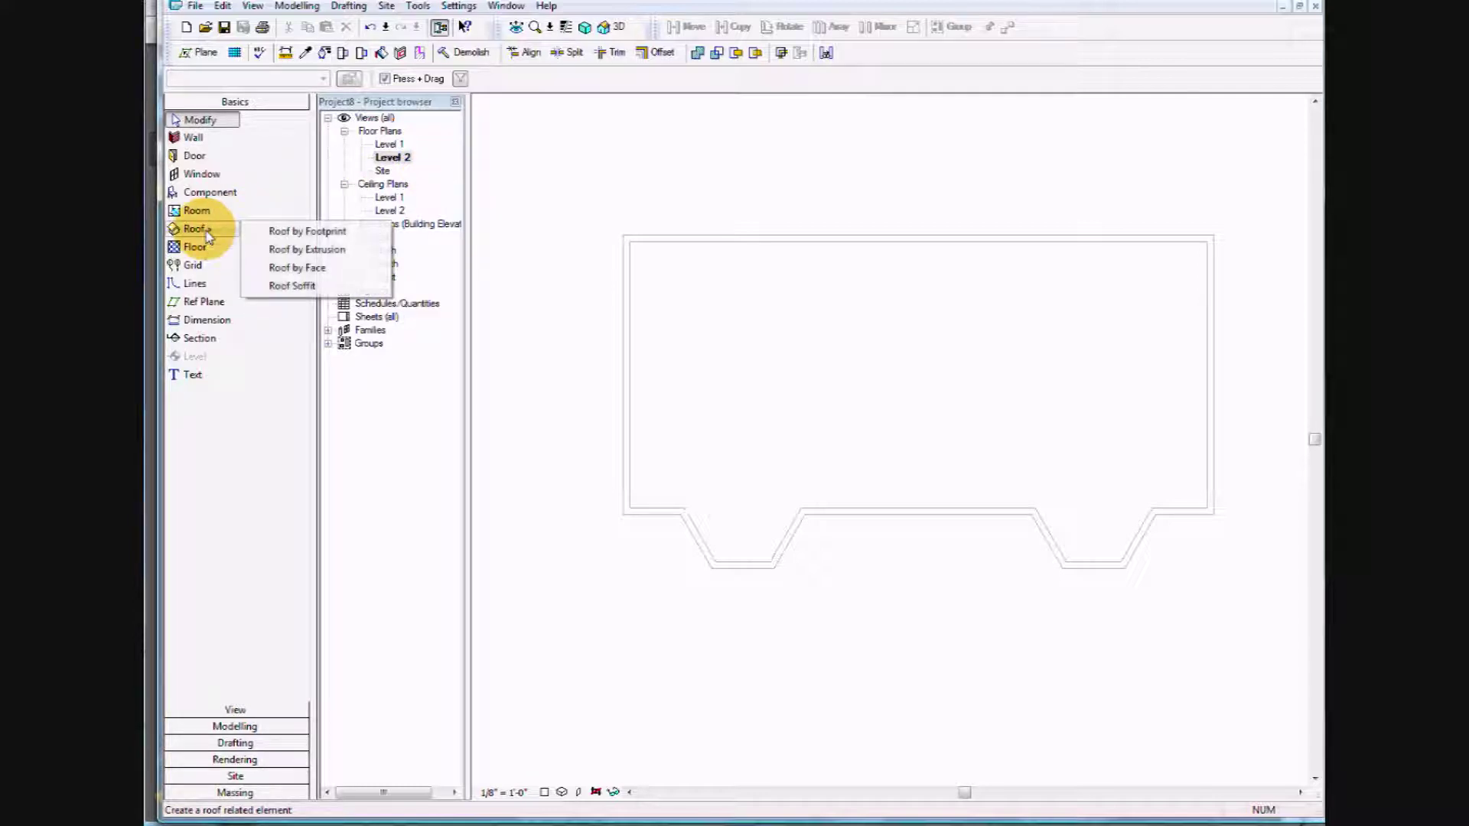
click(302, 234)
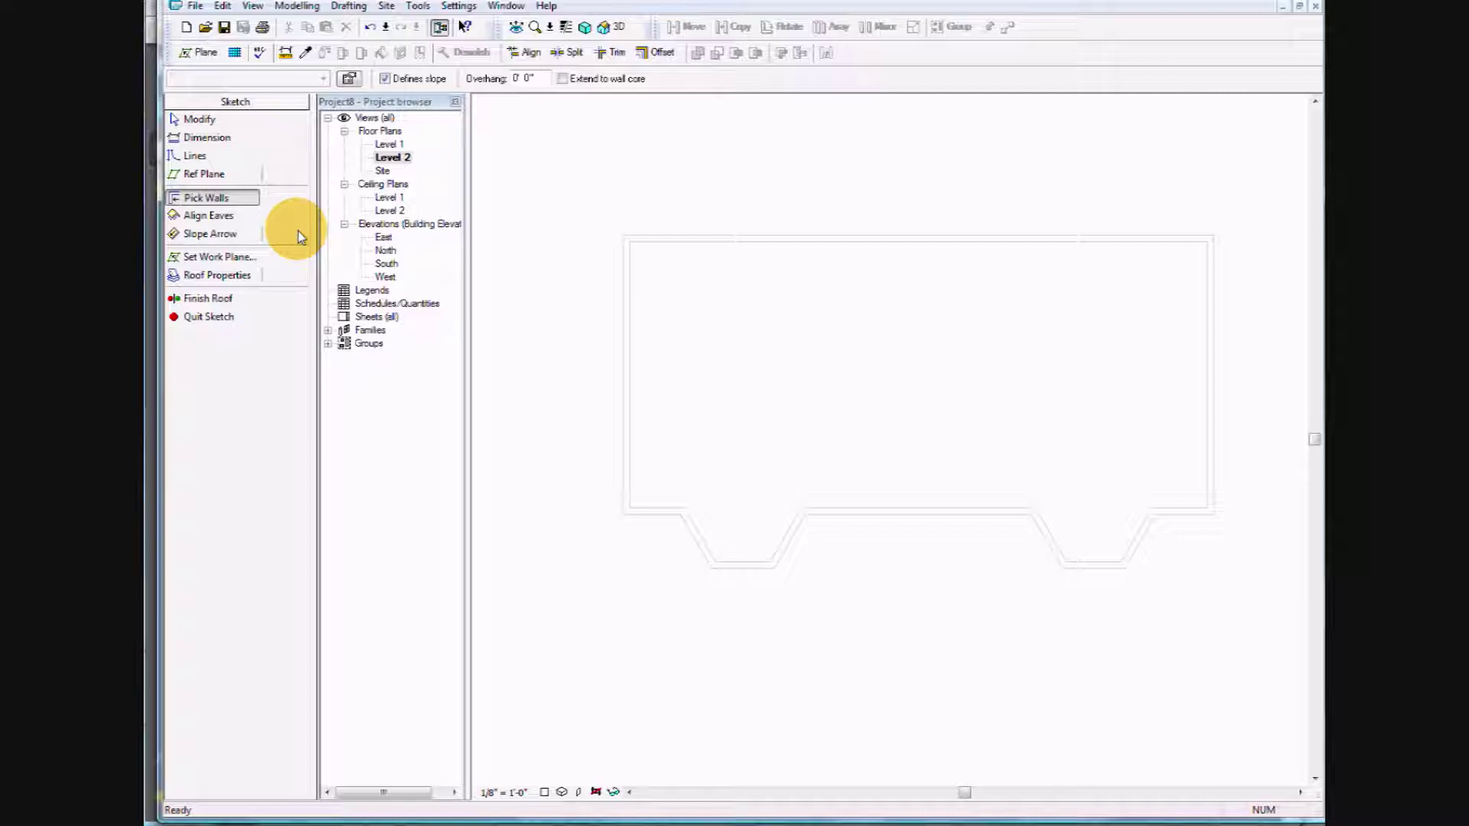
click(518, 78)
key(BackSpace)
text(2)
key(Return)
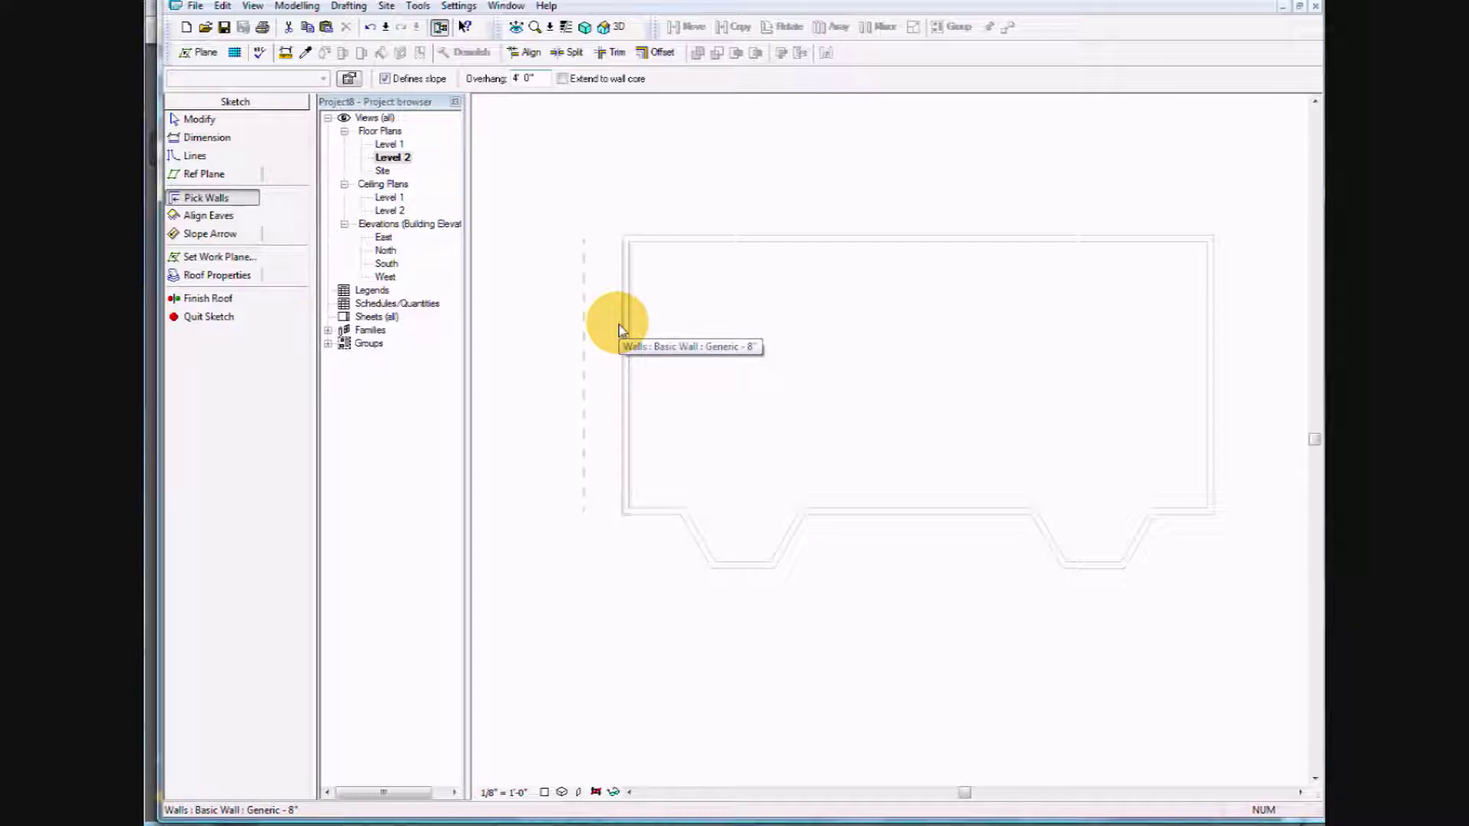
Create roof footprint lines from the left, upper and right exterior walls and the front wall of the right bay.
click(620, 329)
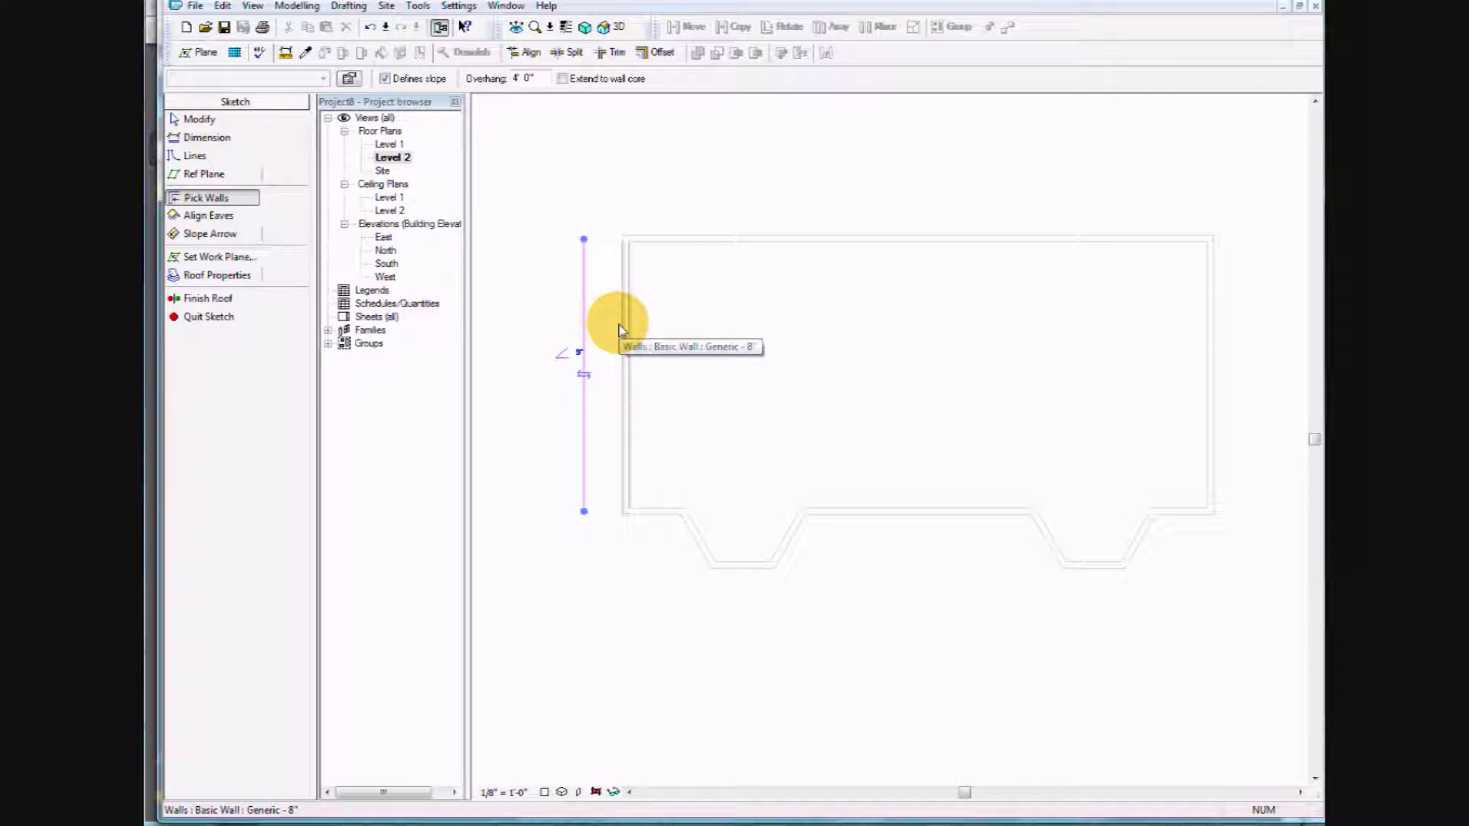
click(757, 244)
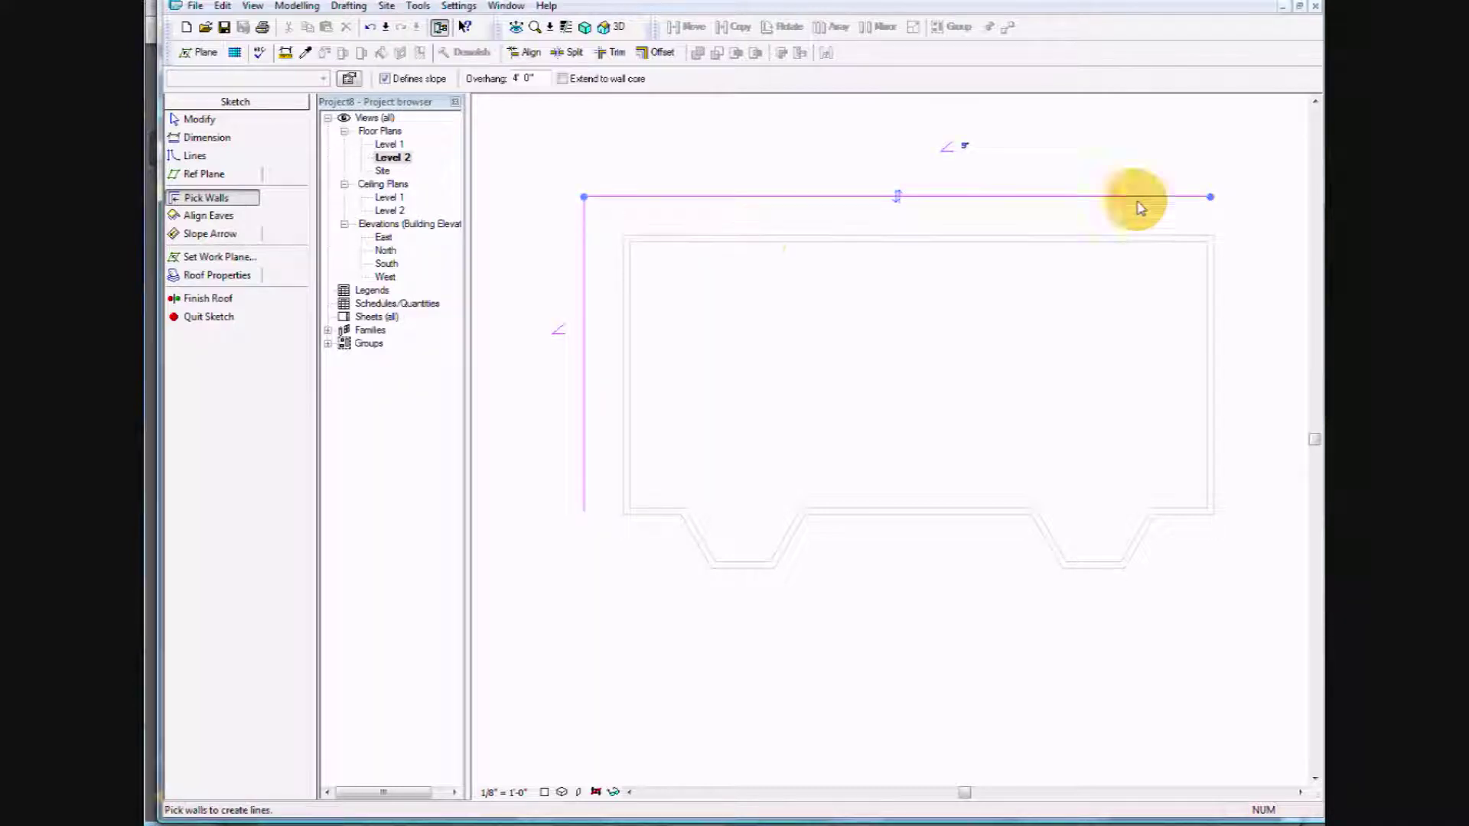
click(1216, 322)
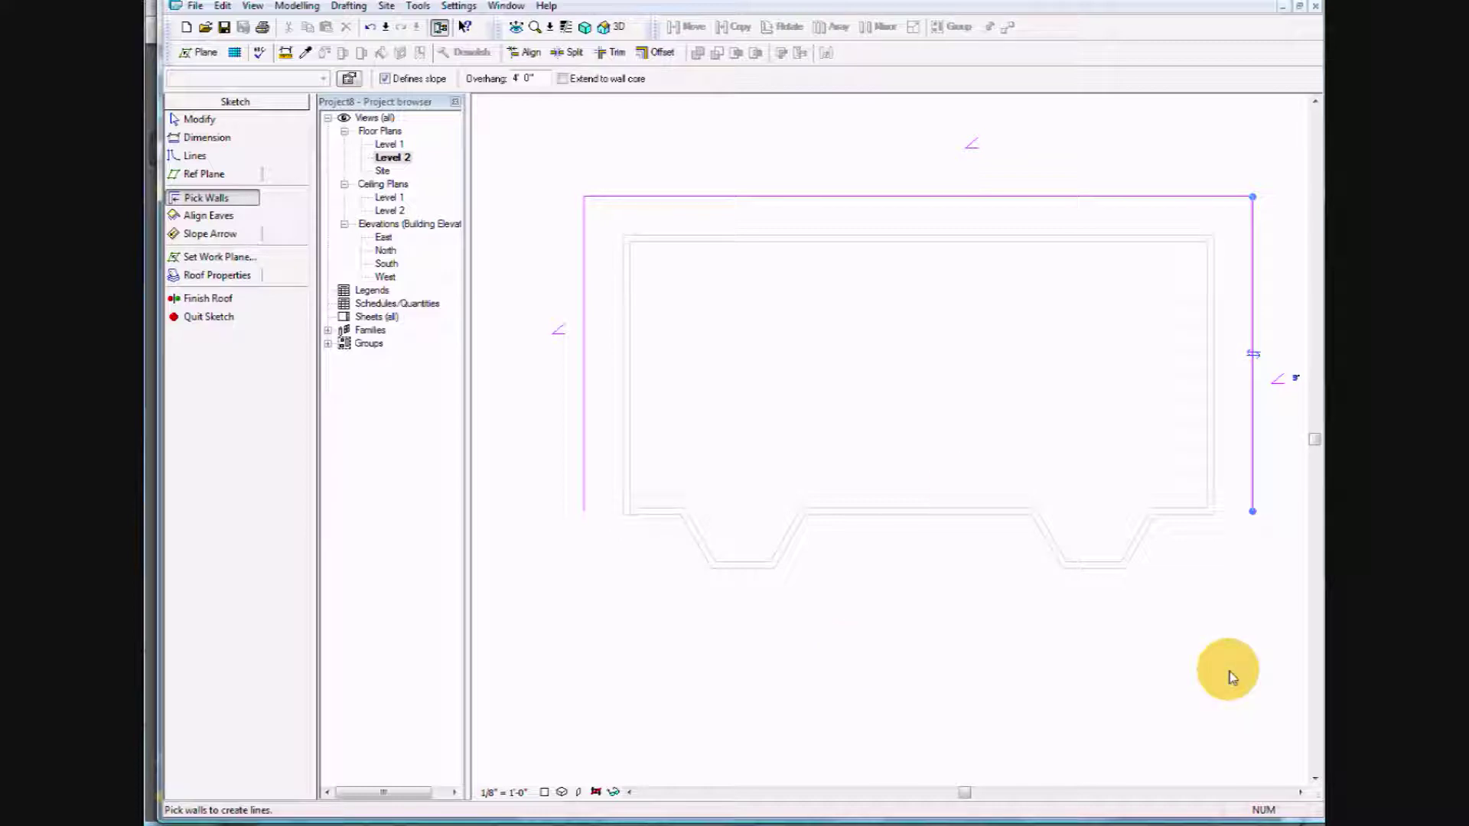
click(1101, 574)
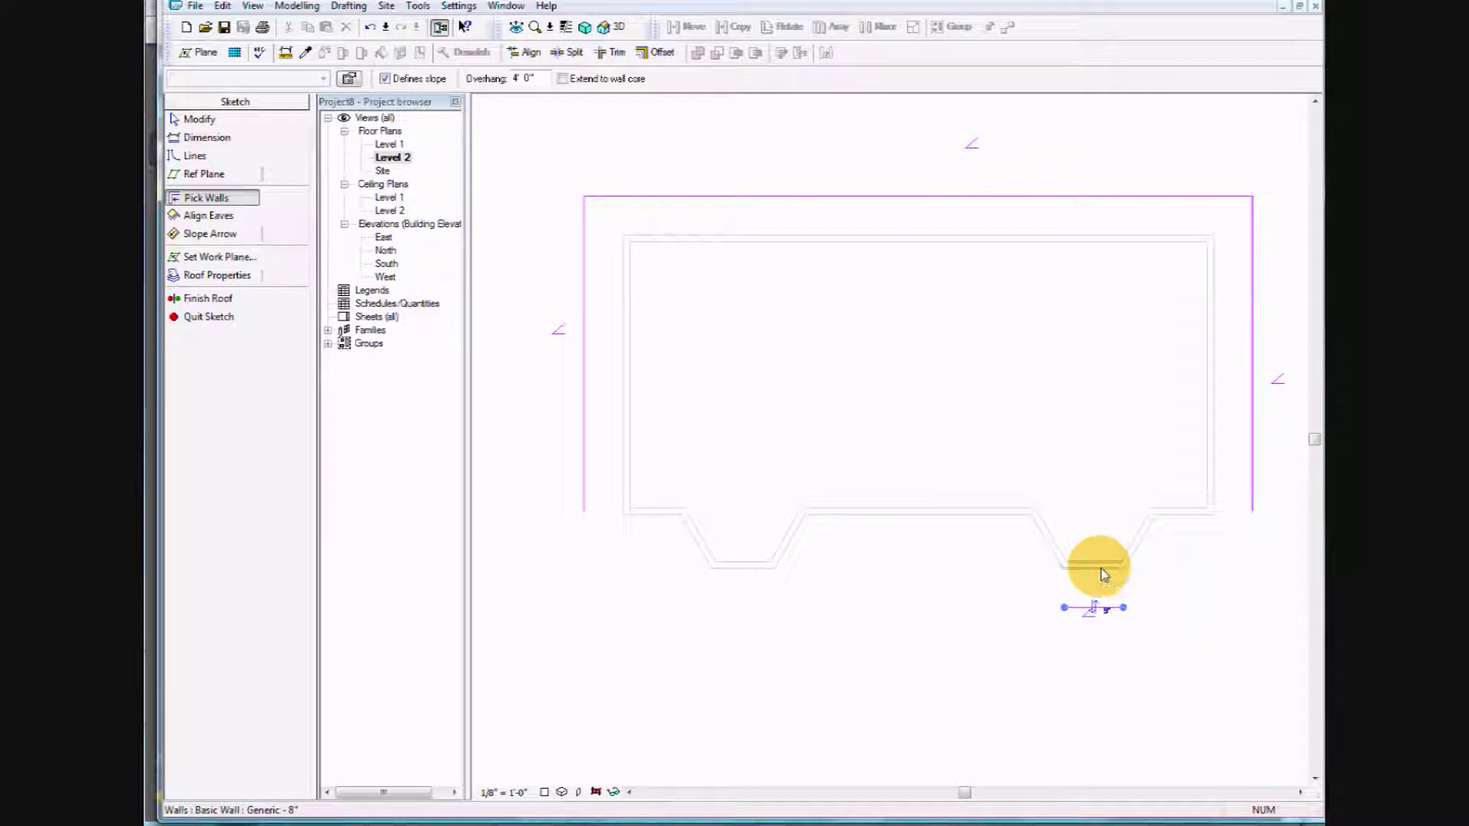
Stretch the line in front of the right bay both ways to meet the side lines, closing a rectangular roof footprint.
click(1145, 604)
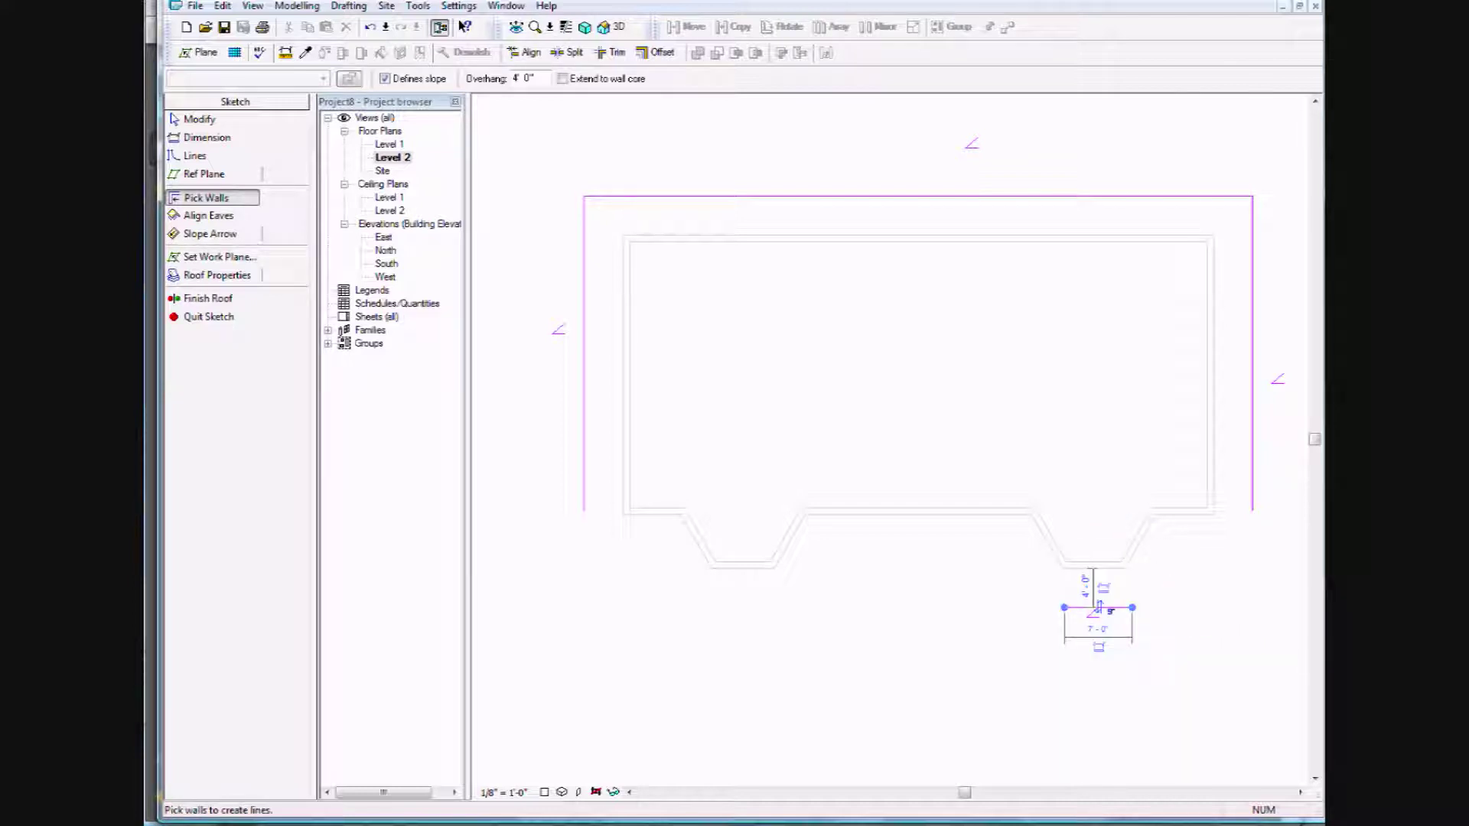
drag(1131, 608, 1253, 601)
click(1252, 509)
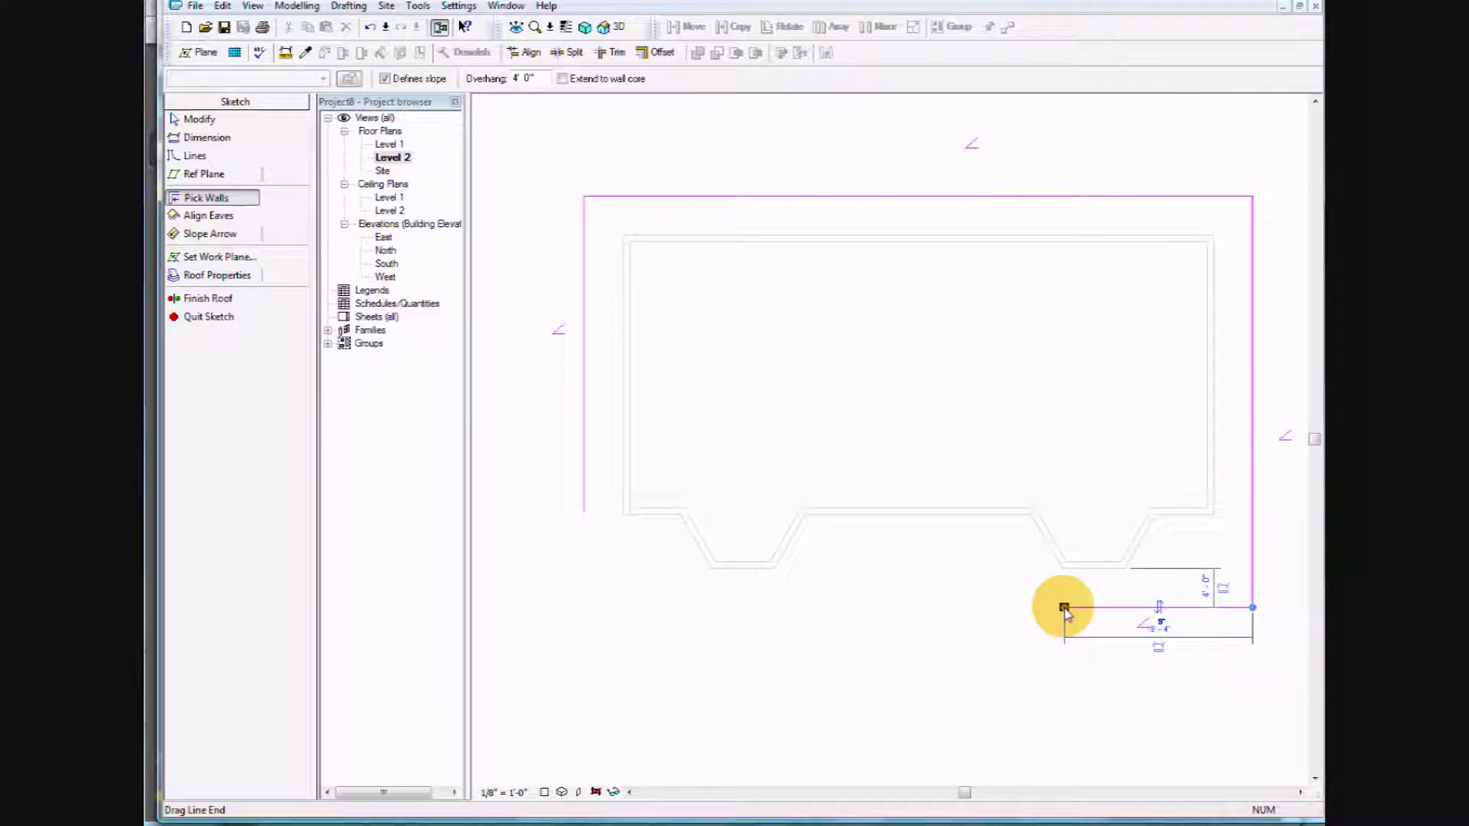
drag(1066, 606, 719, 620)
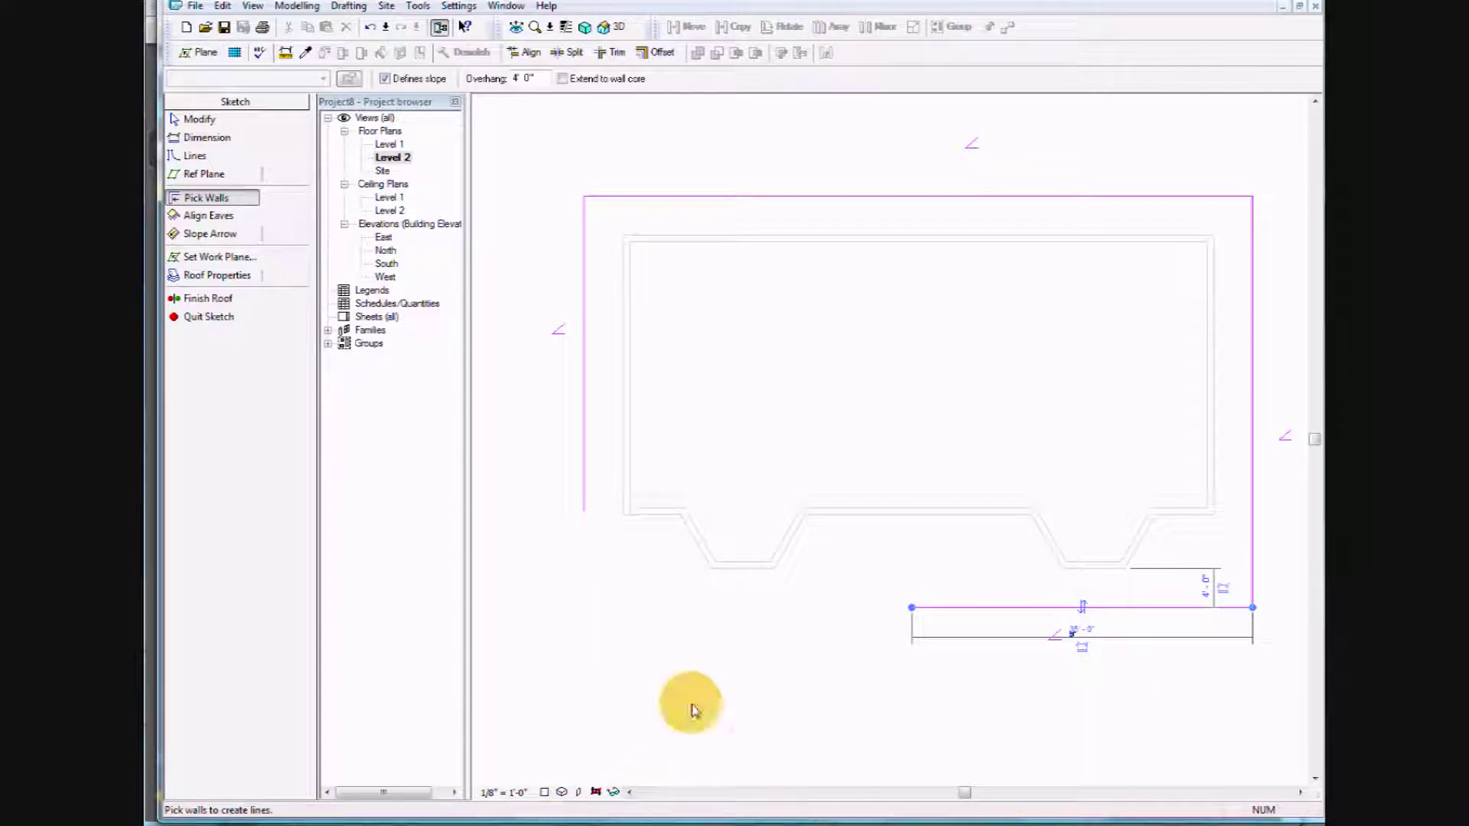
mouse_move(911, 607)
mouse_down()
mouse_move(590, 604)
mouse_move(586, 504)
mouse_up()
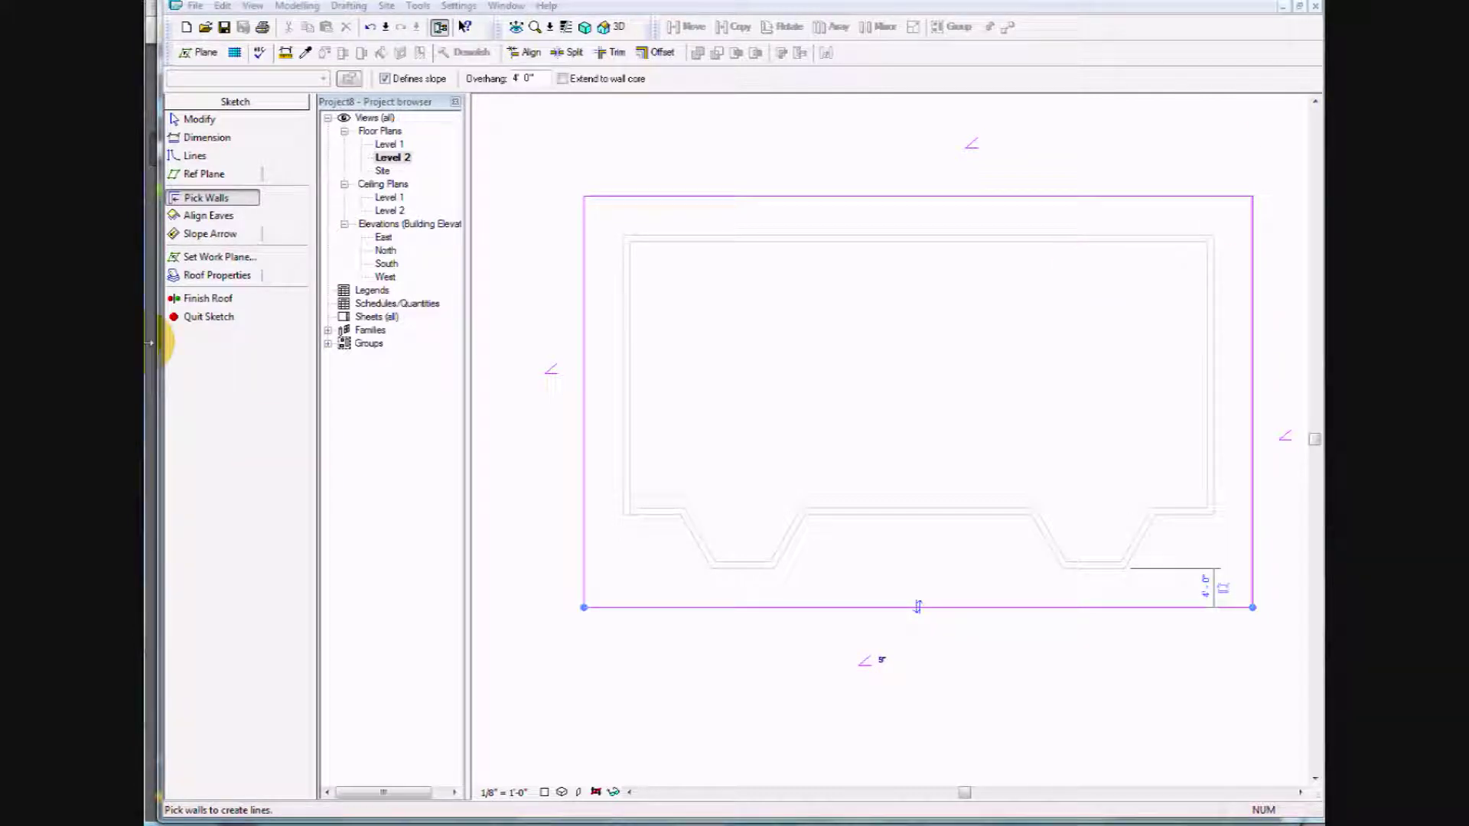
Open the roof's properties and check the roof slope instructions on page 24 of the PDF guide.
click(219, 276)
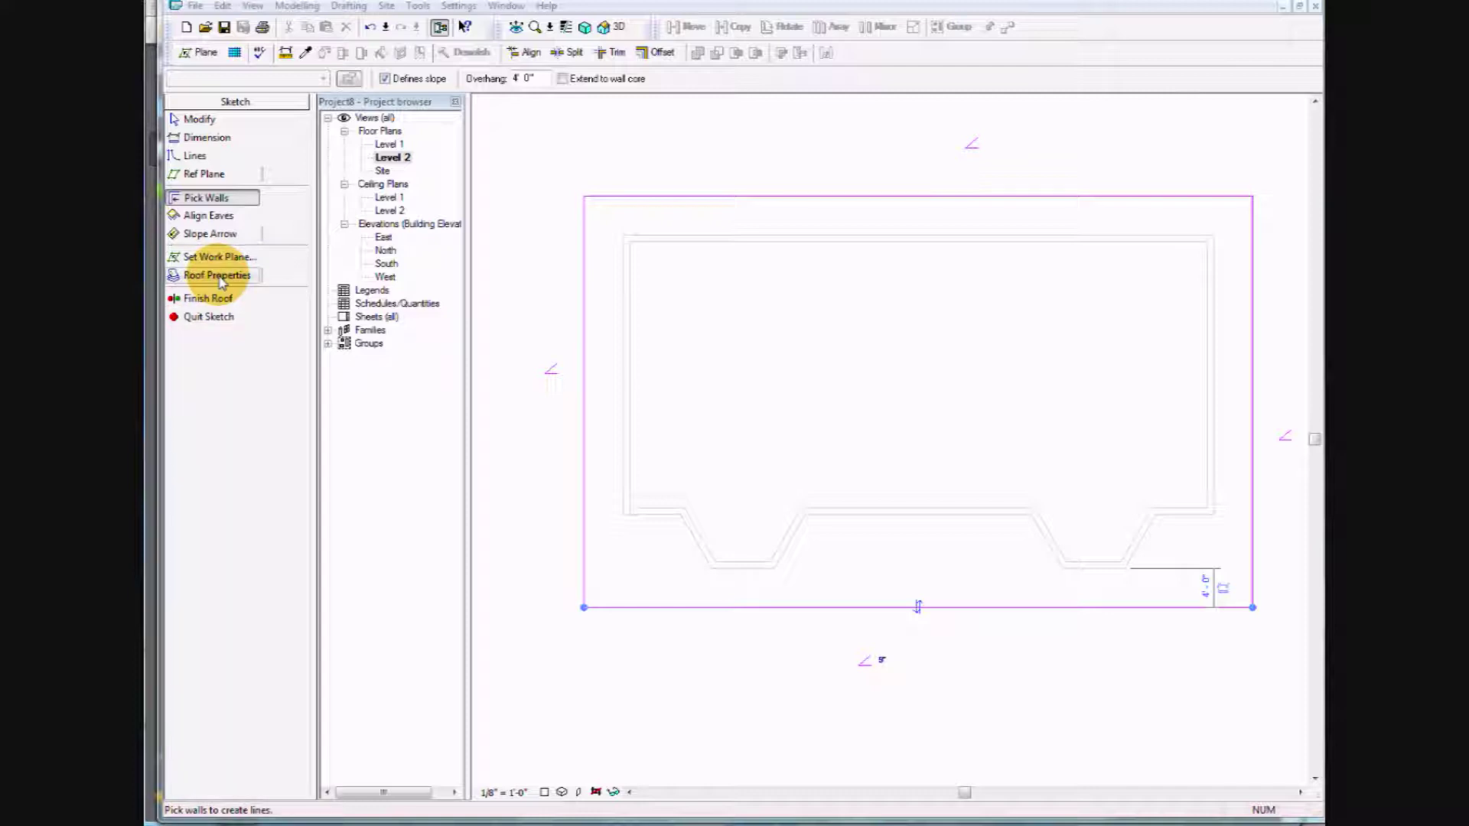
click(219, 276)
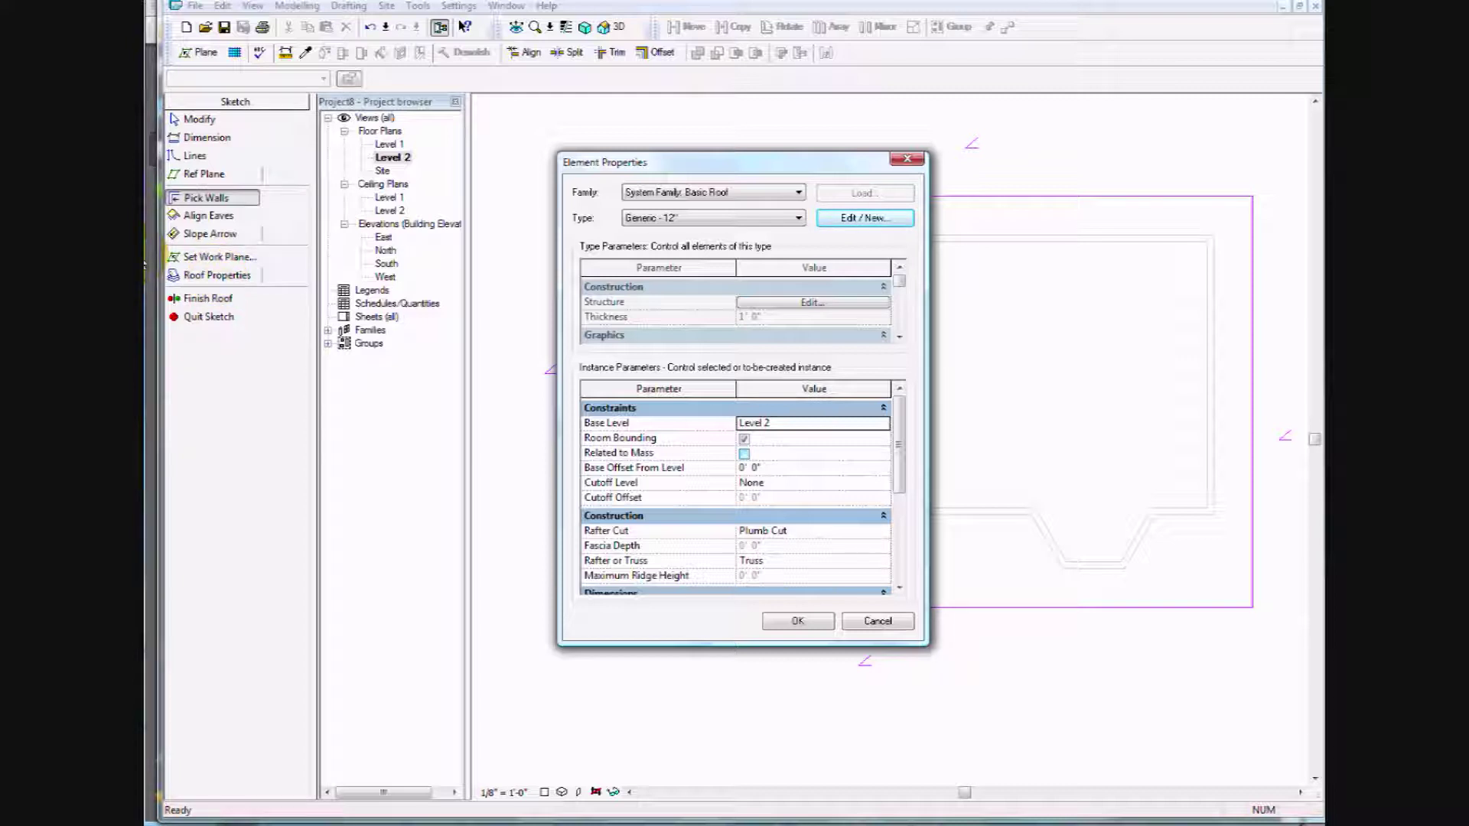
key(alt+Tab)
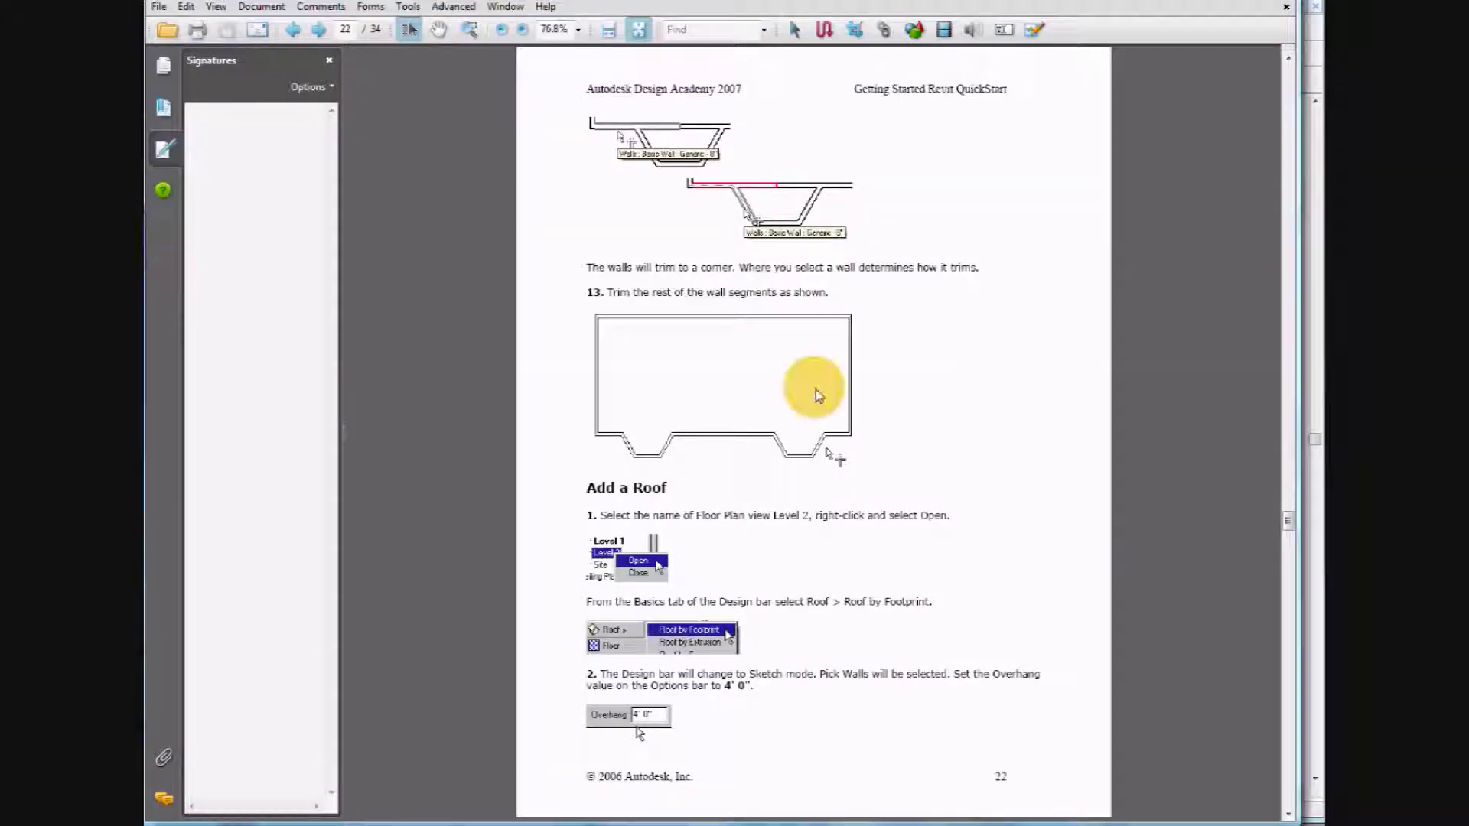
scroll(816, 389, down, 3)
scroll(816, 391, up, 1)
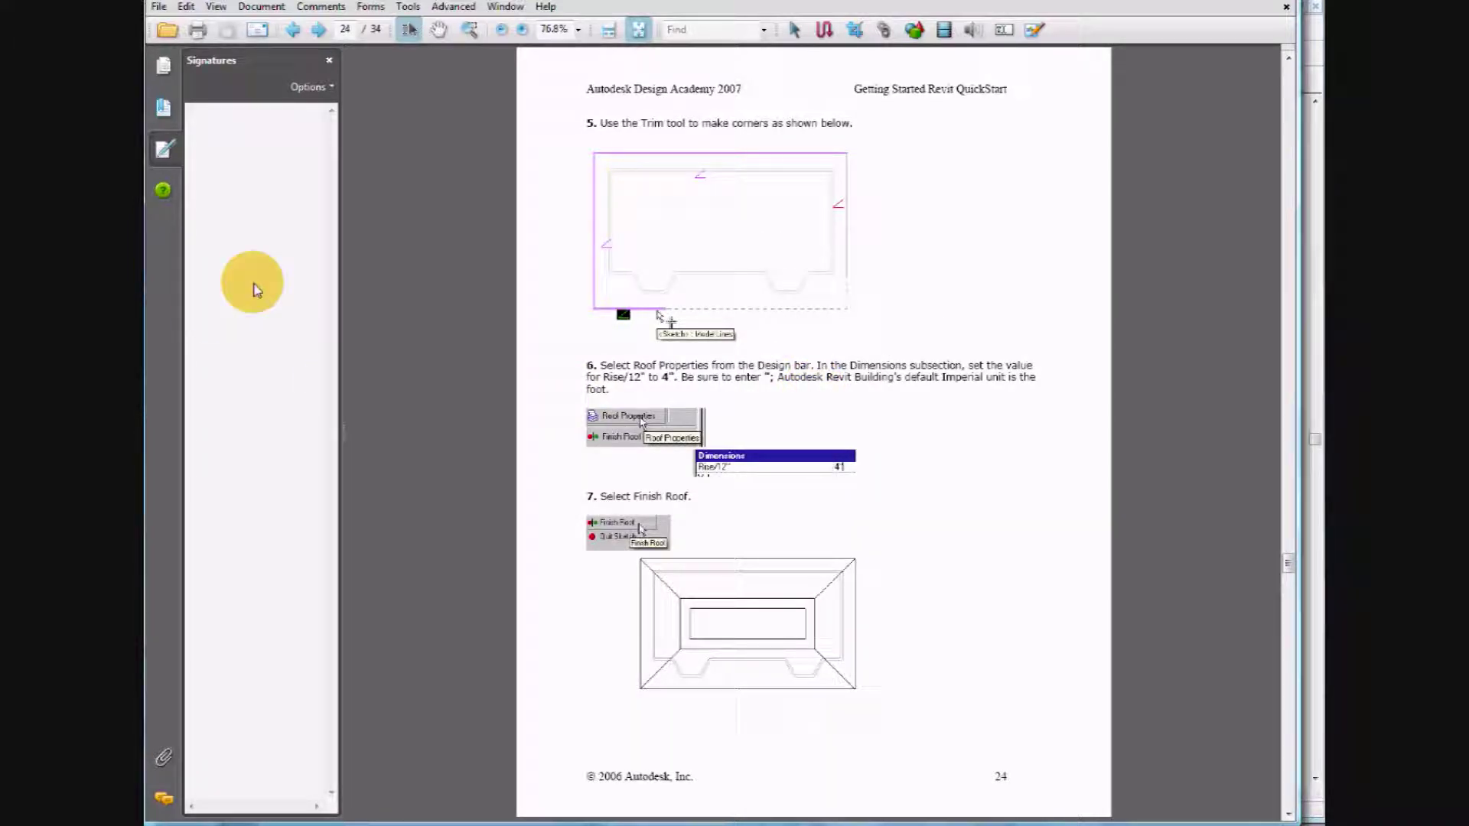
click(1312, 258)
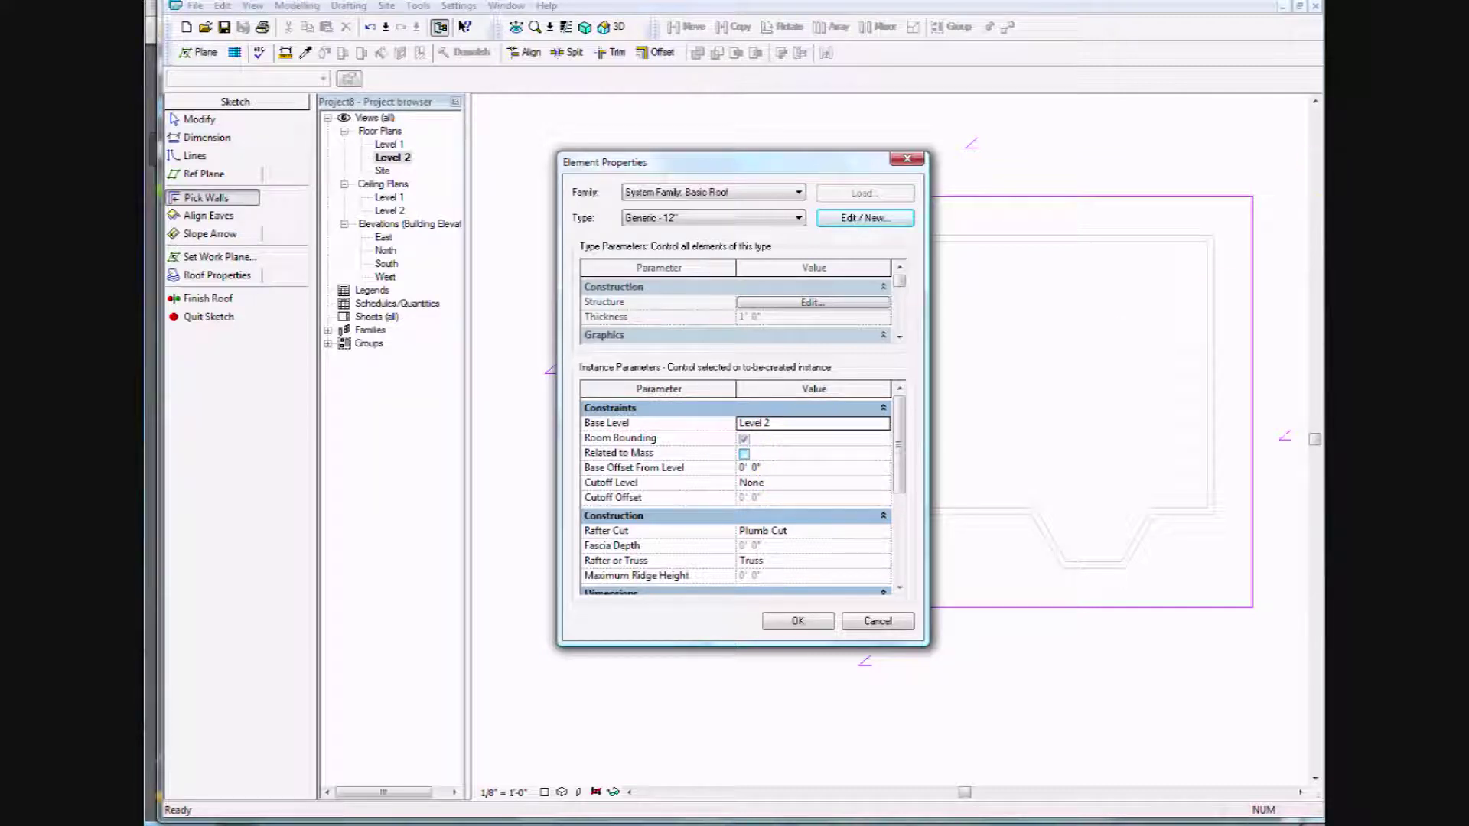
Set the roof's Rise/12" to 4" and finish the roof sketch.
click(1255, 157)
drag(901, 455, 900, 505)
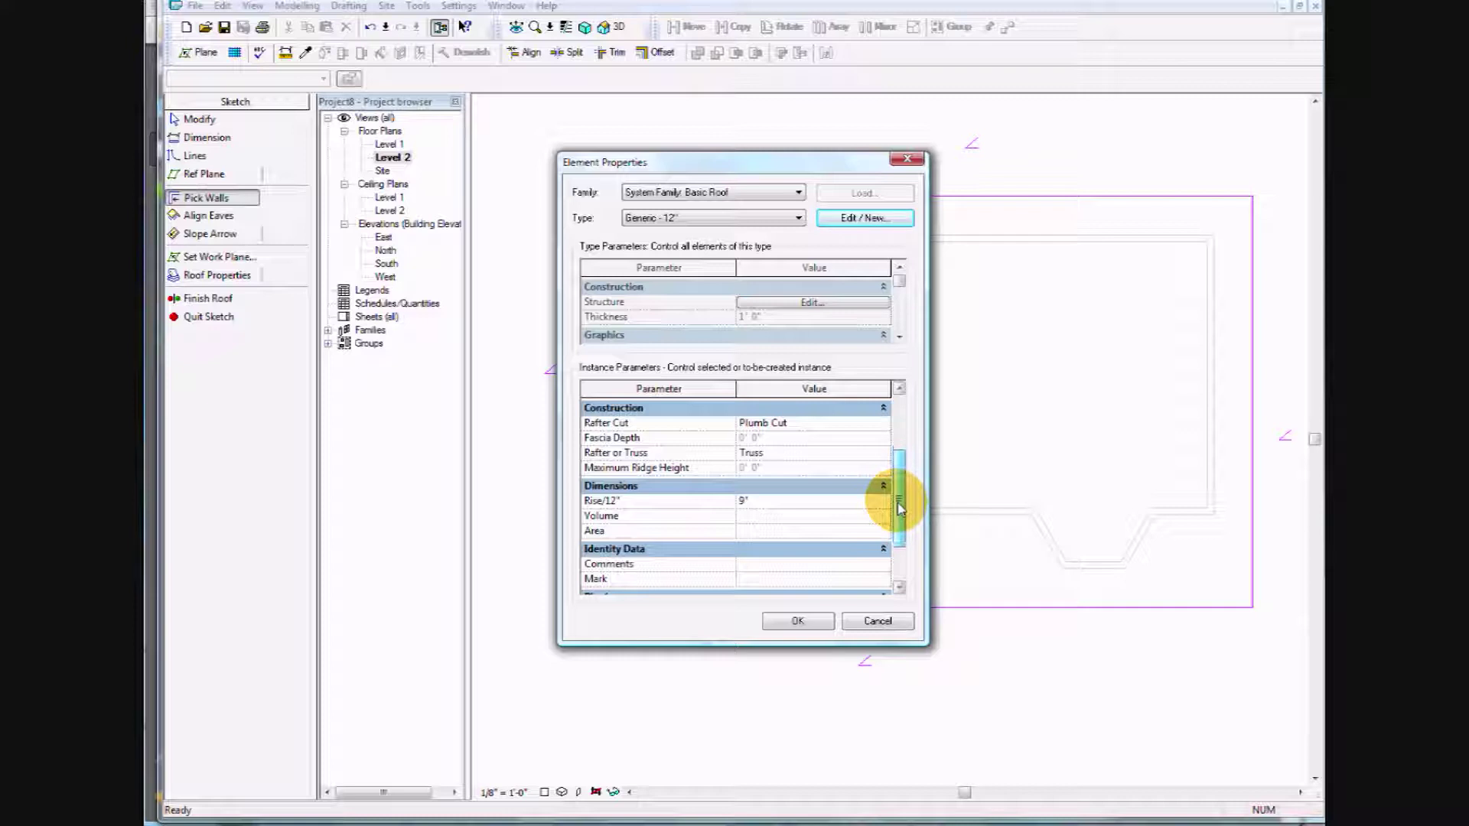
click(739, 499)
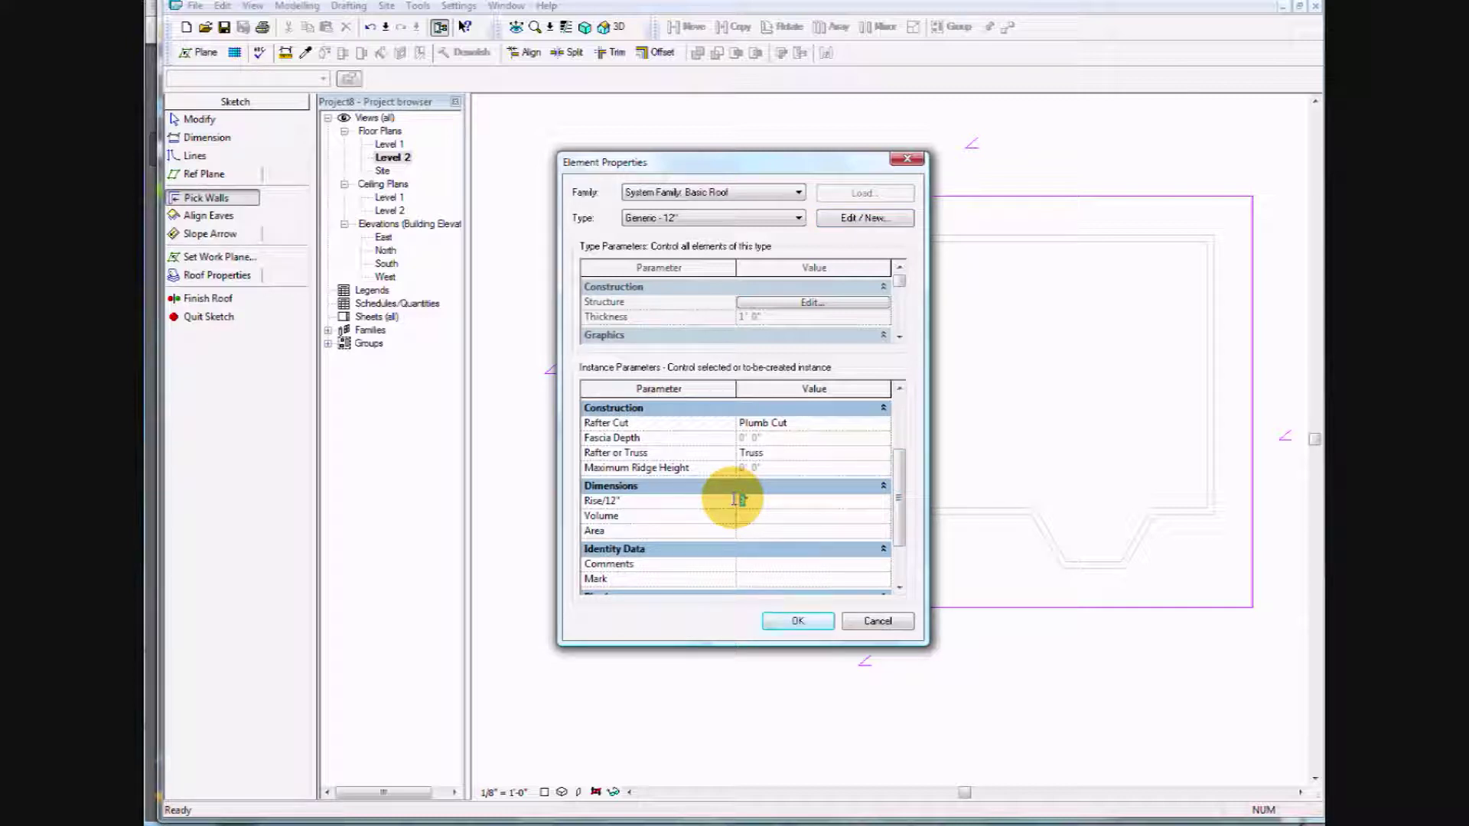
text(12)
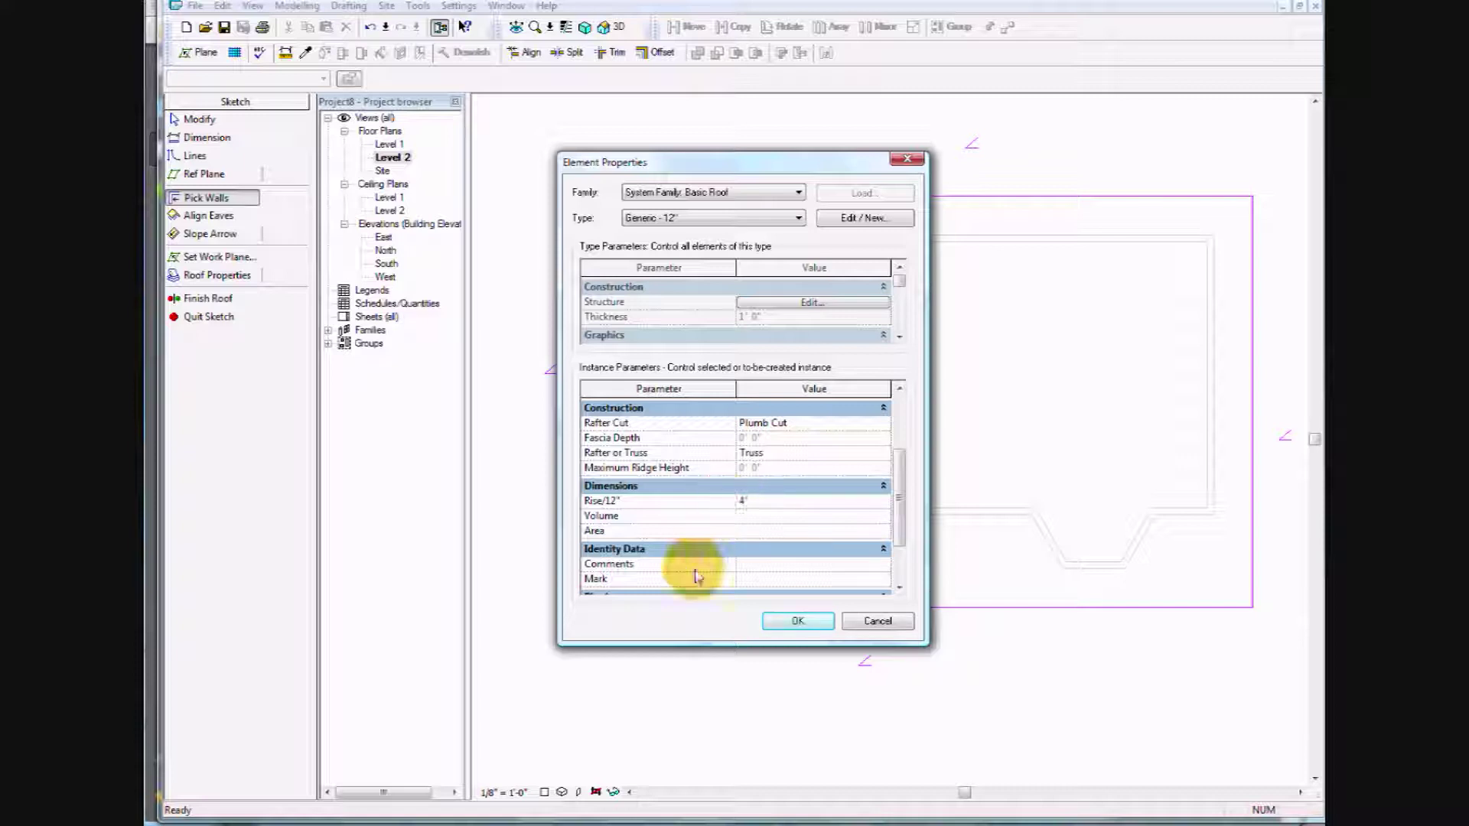
click(796, 621)
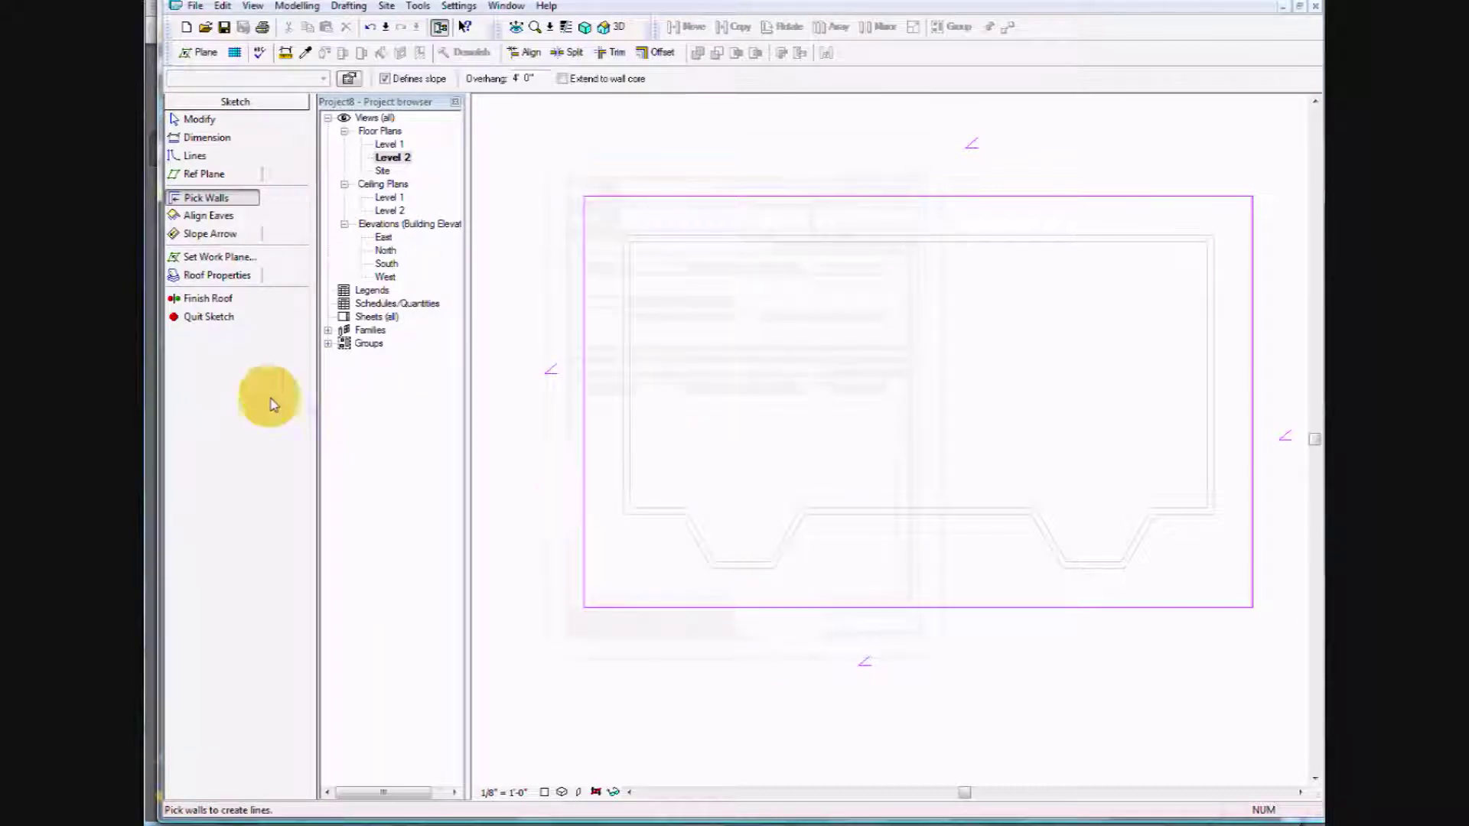
click(222, 300)
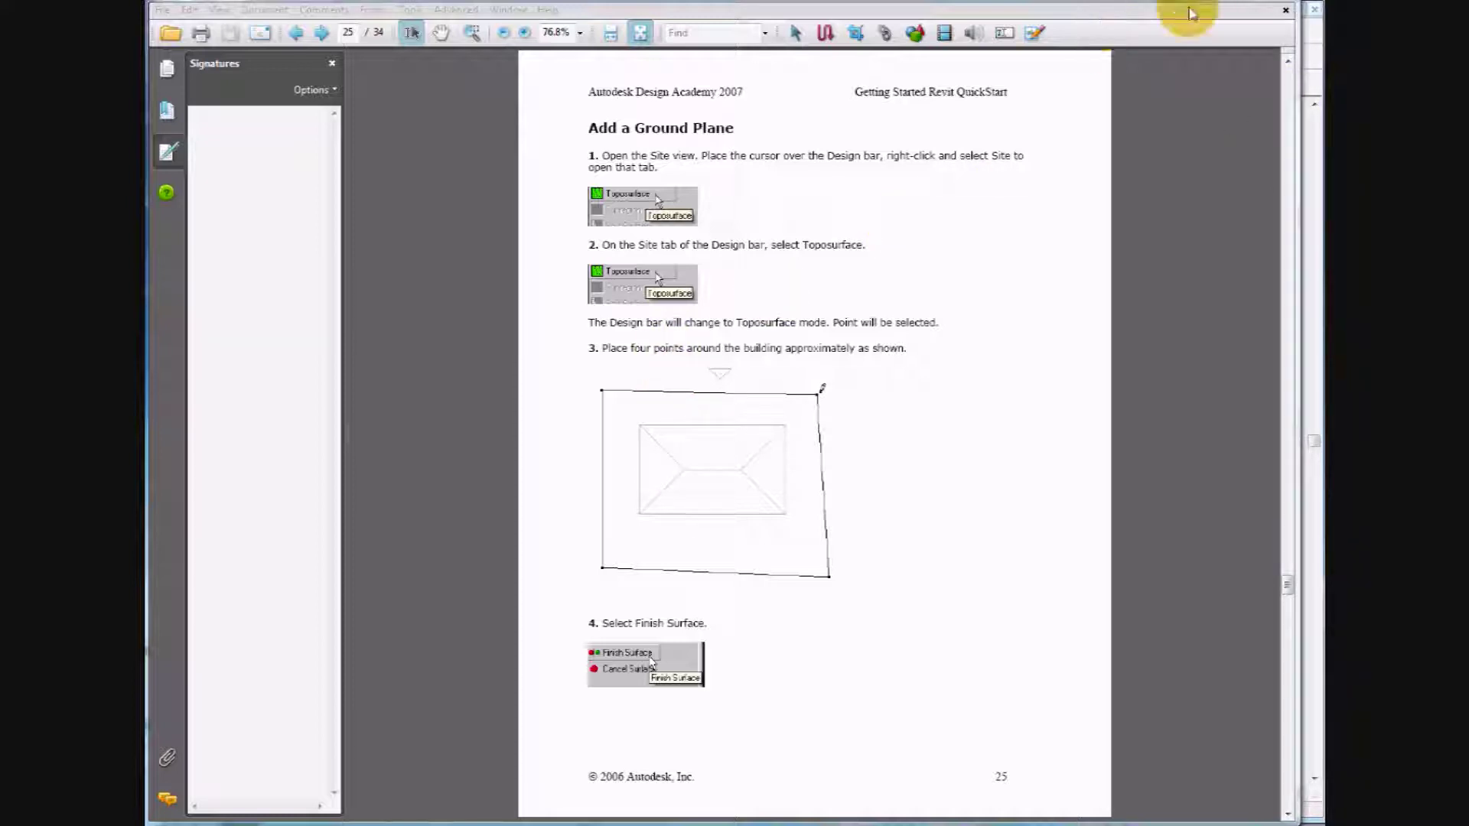
Return to Revit and start a Toposurface in the Site floor plan, ready to place points at elevation 0' 0".
click(1313, 74)
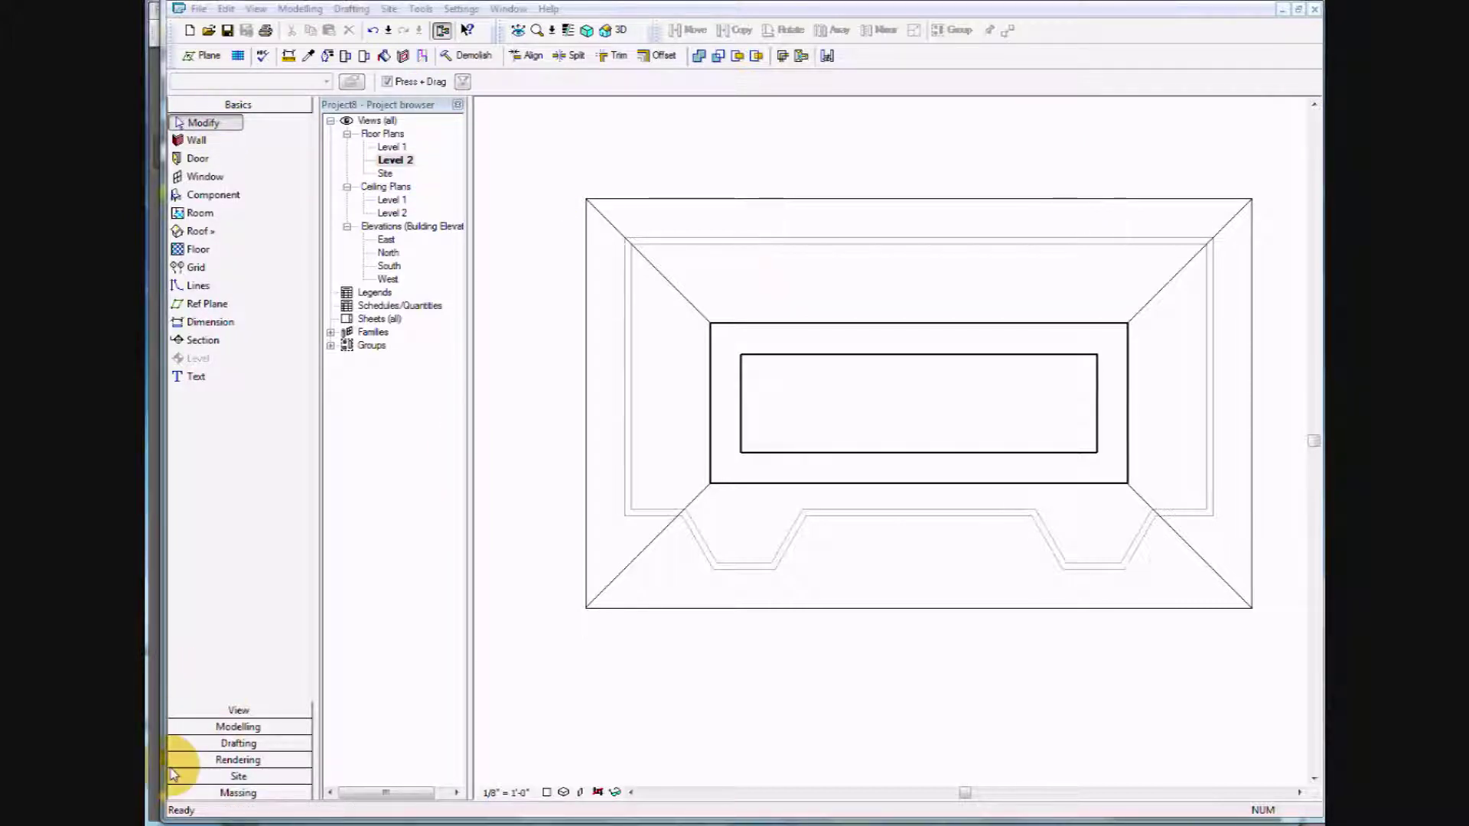
click(227, 778)
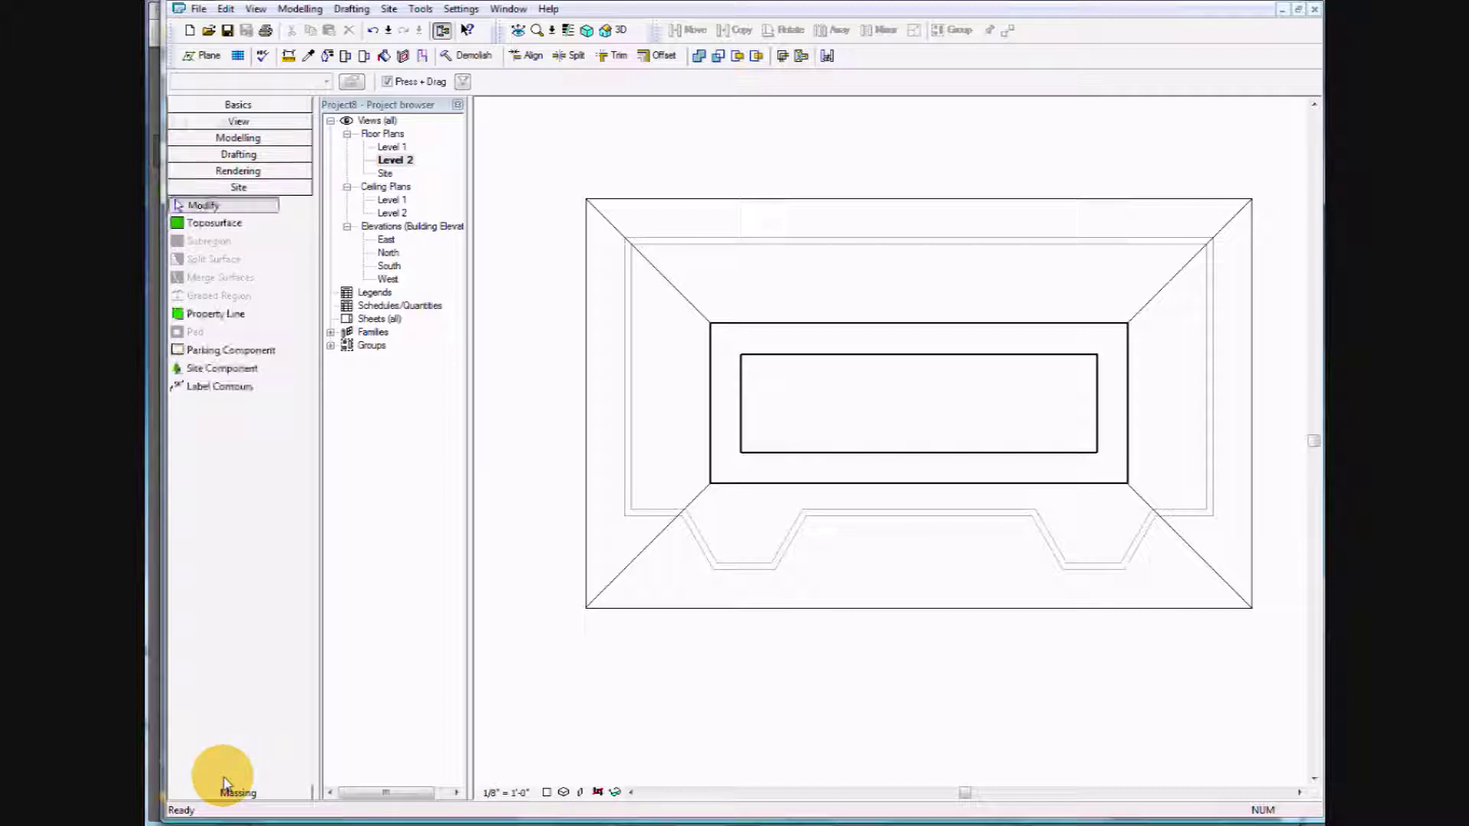
click(213, 224)
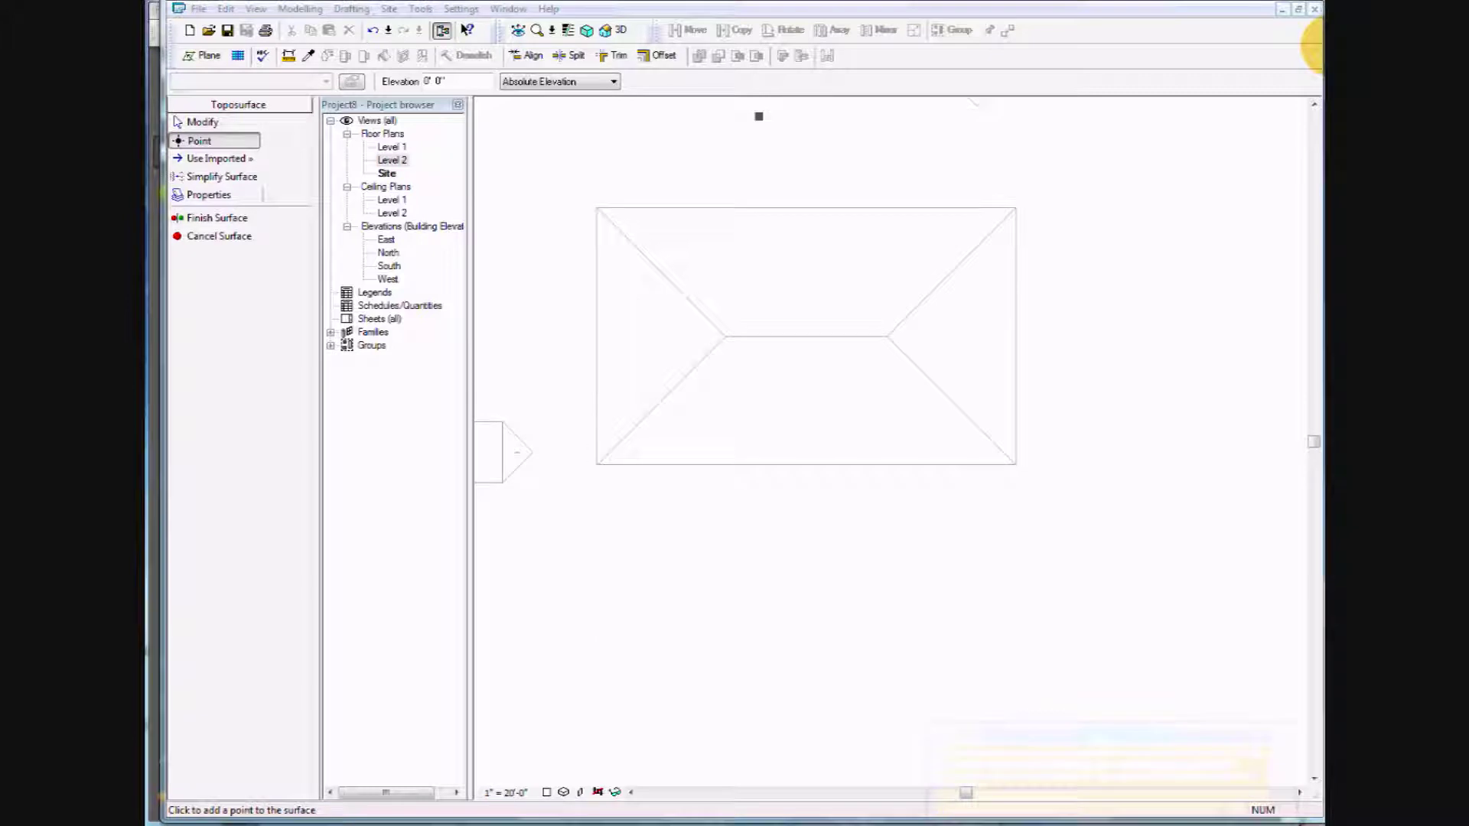
click(387, 174)
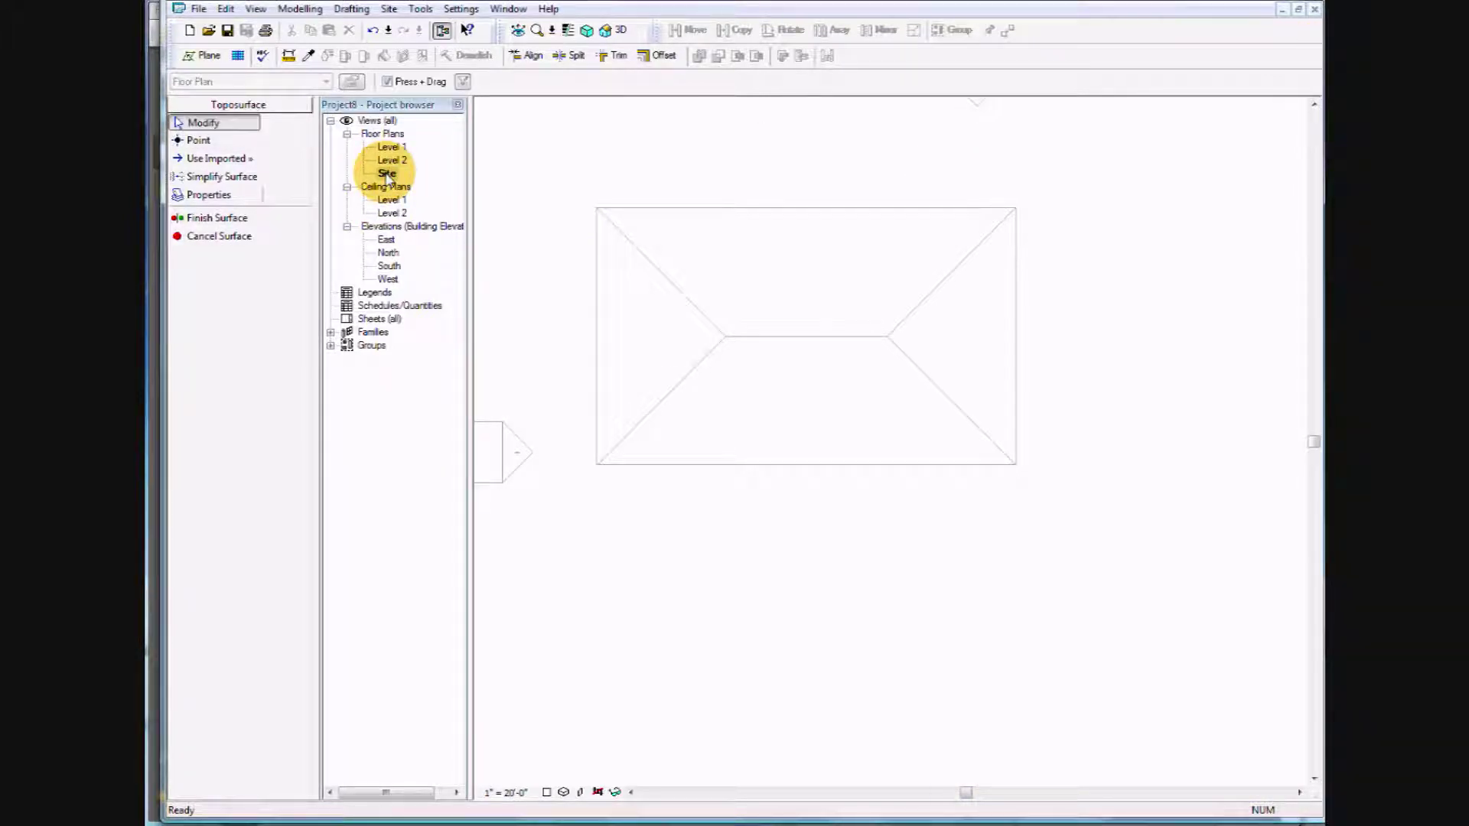
click(197, 142)
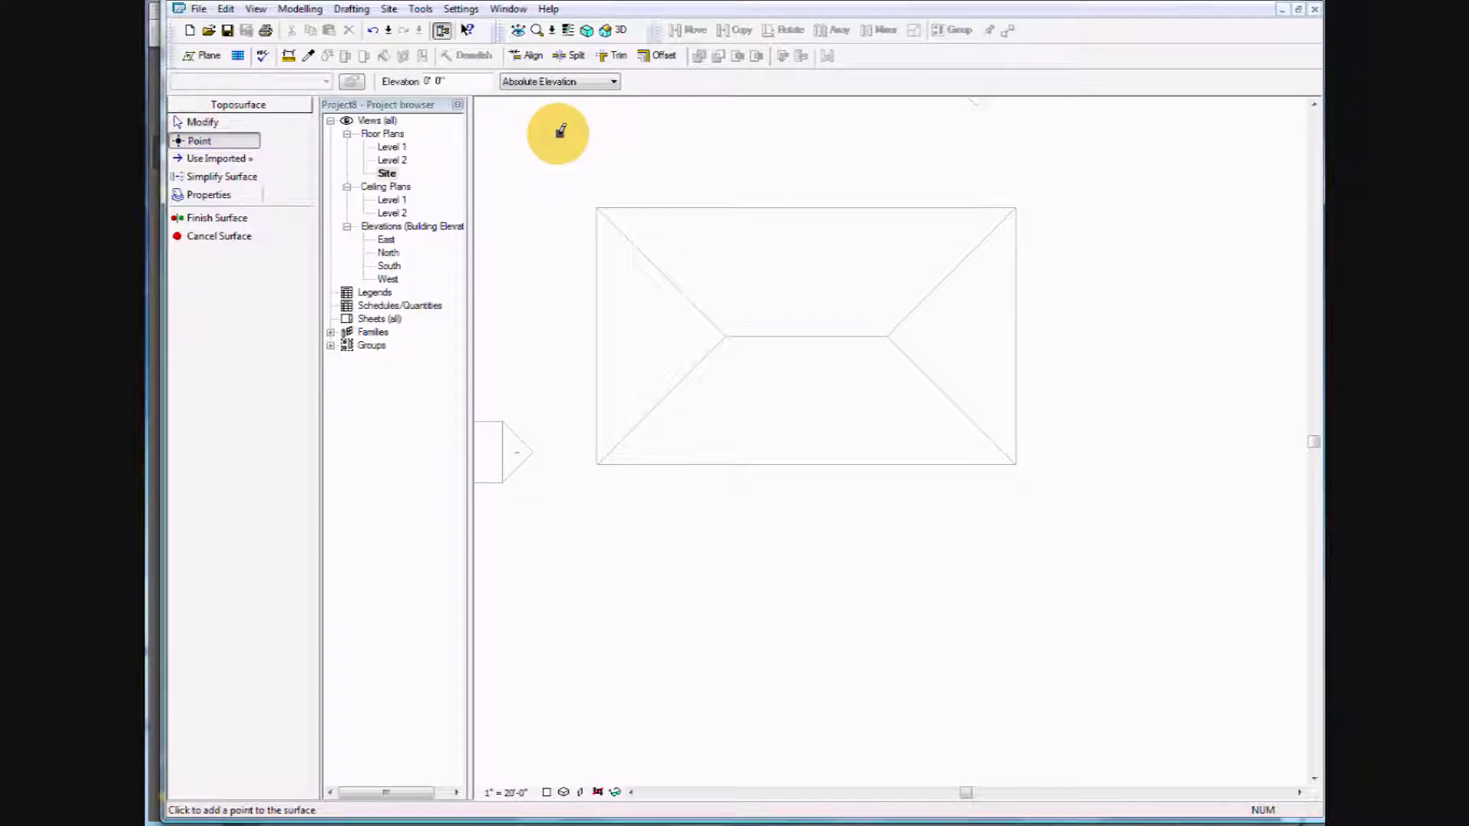
Place four toposurface points around the building, one beyond each roof corner, and finish the surface.
click(544, 150)
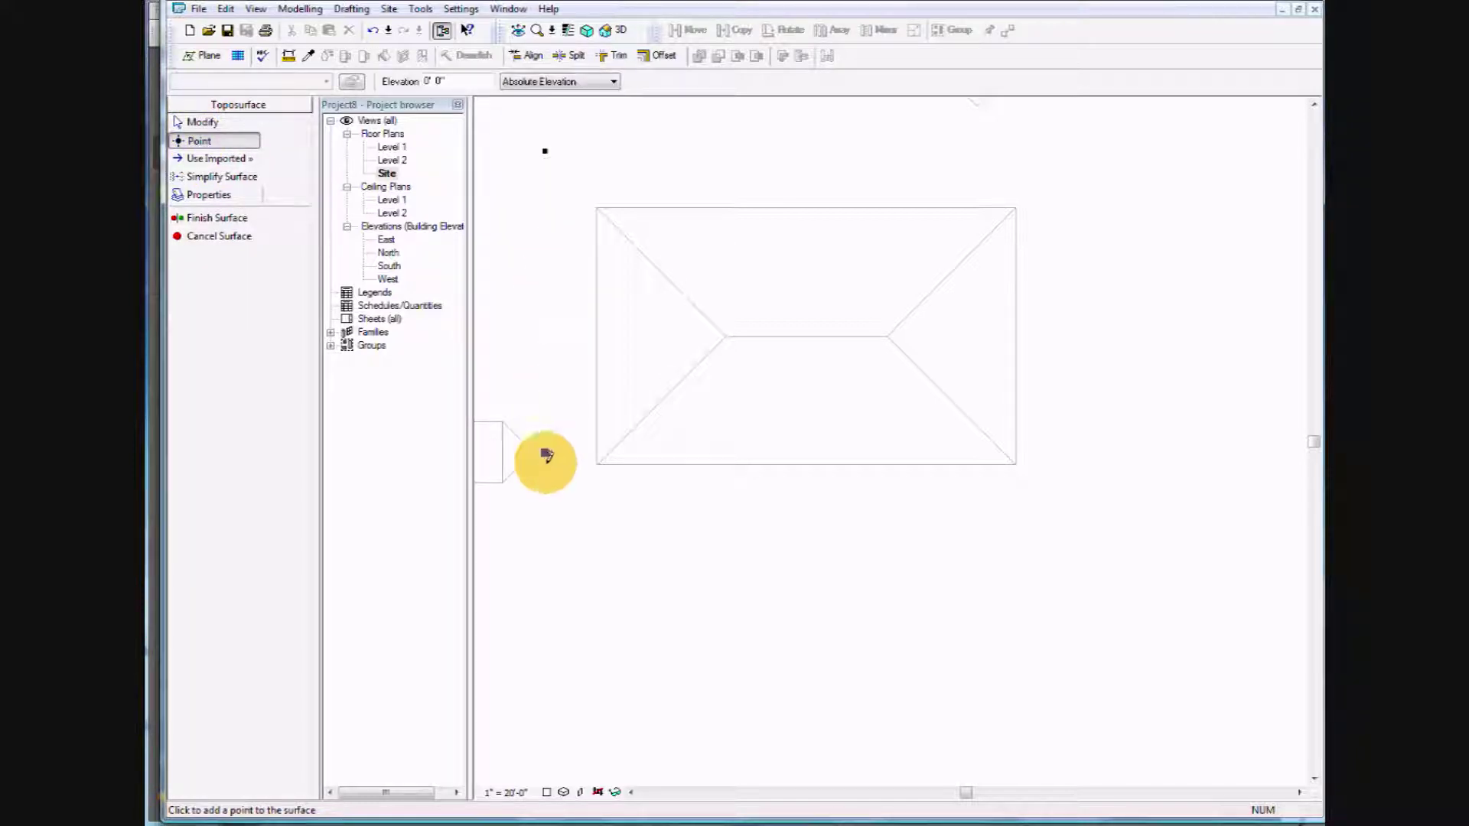
click(554, 532)
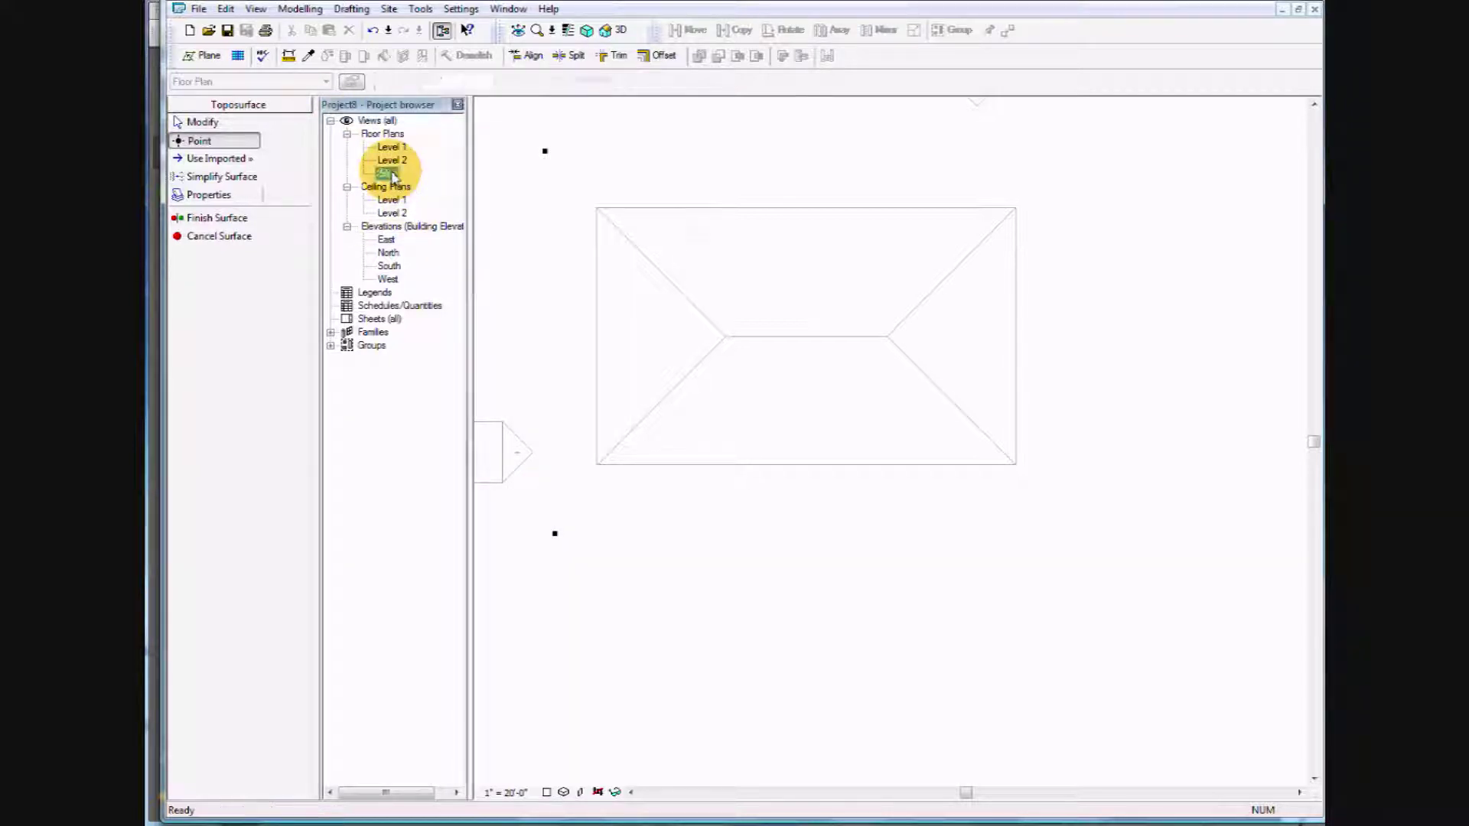
key(Escape)
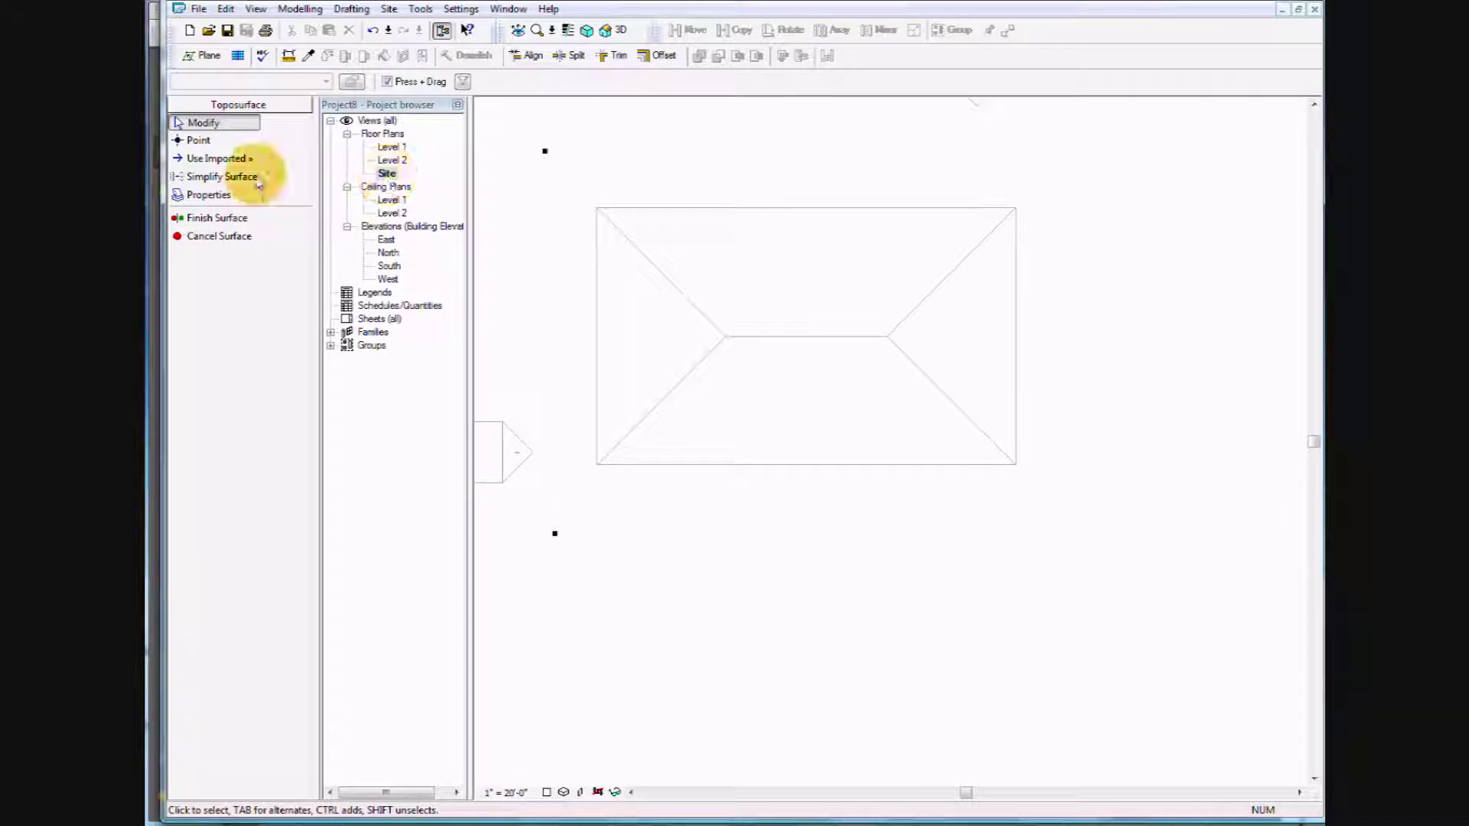
click(198, 140)
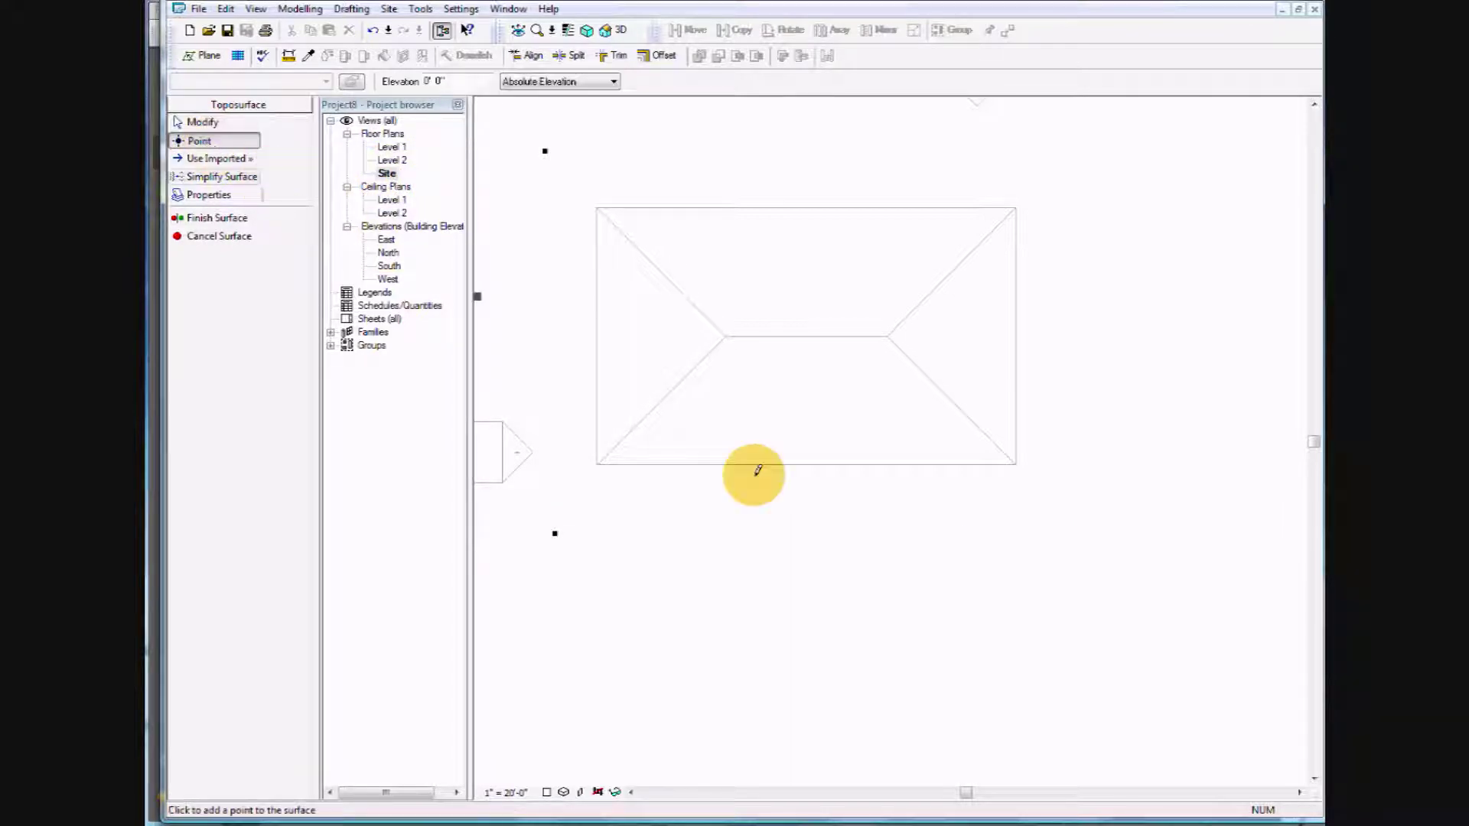
click(1124, 552)
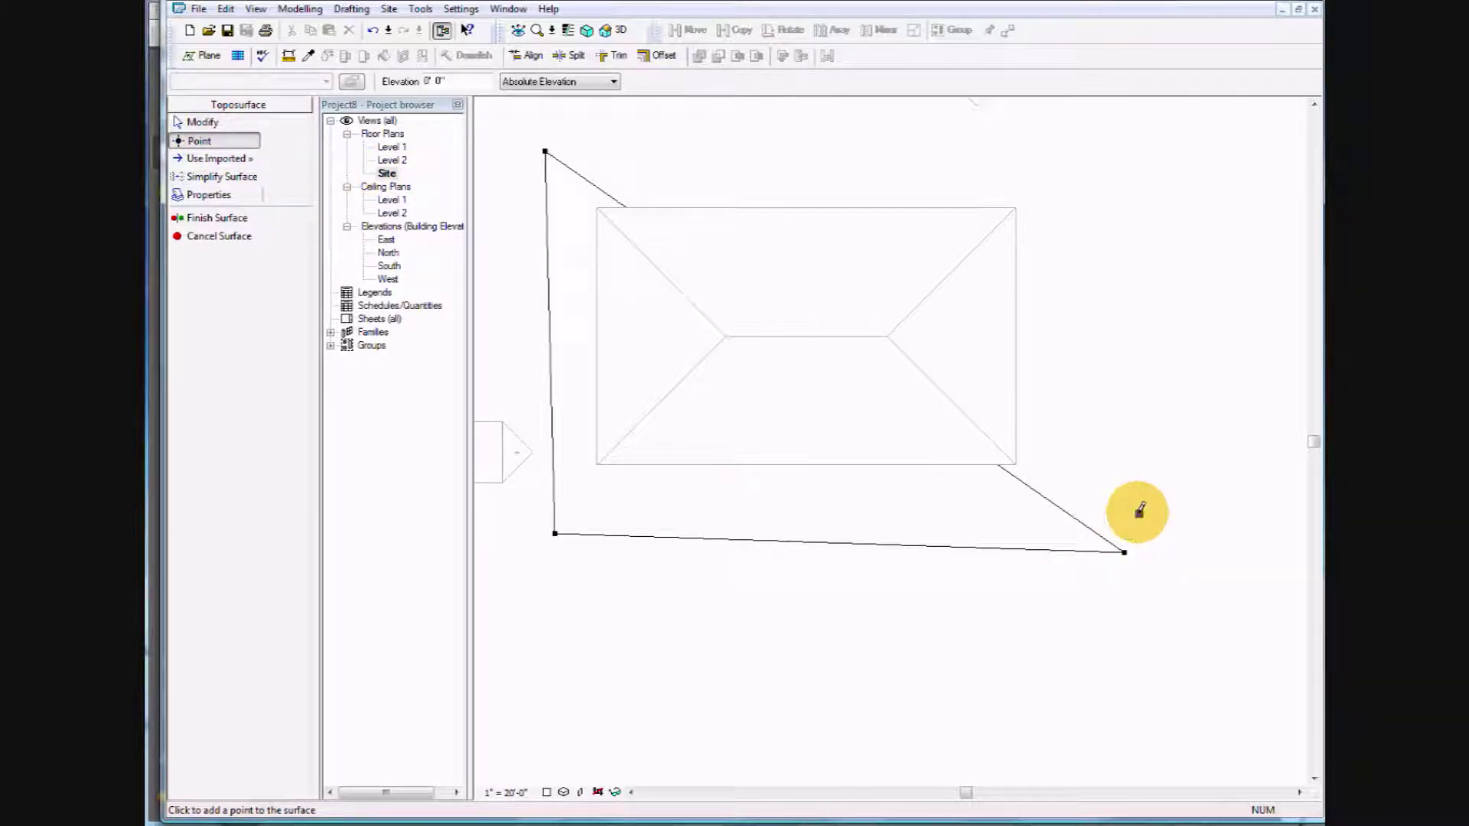
click(1085, 134)
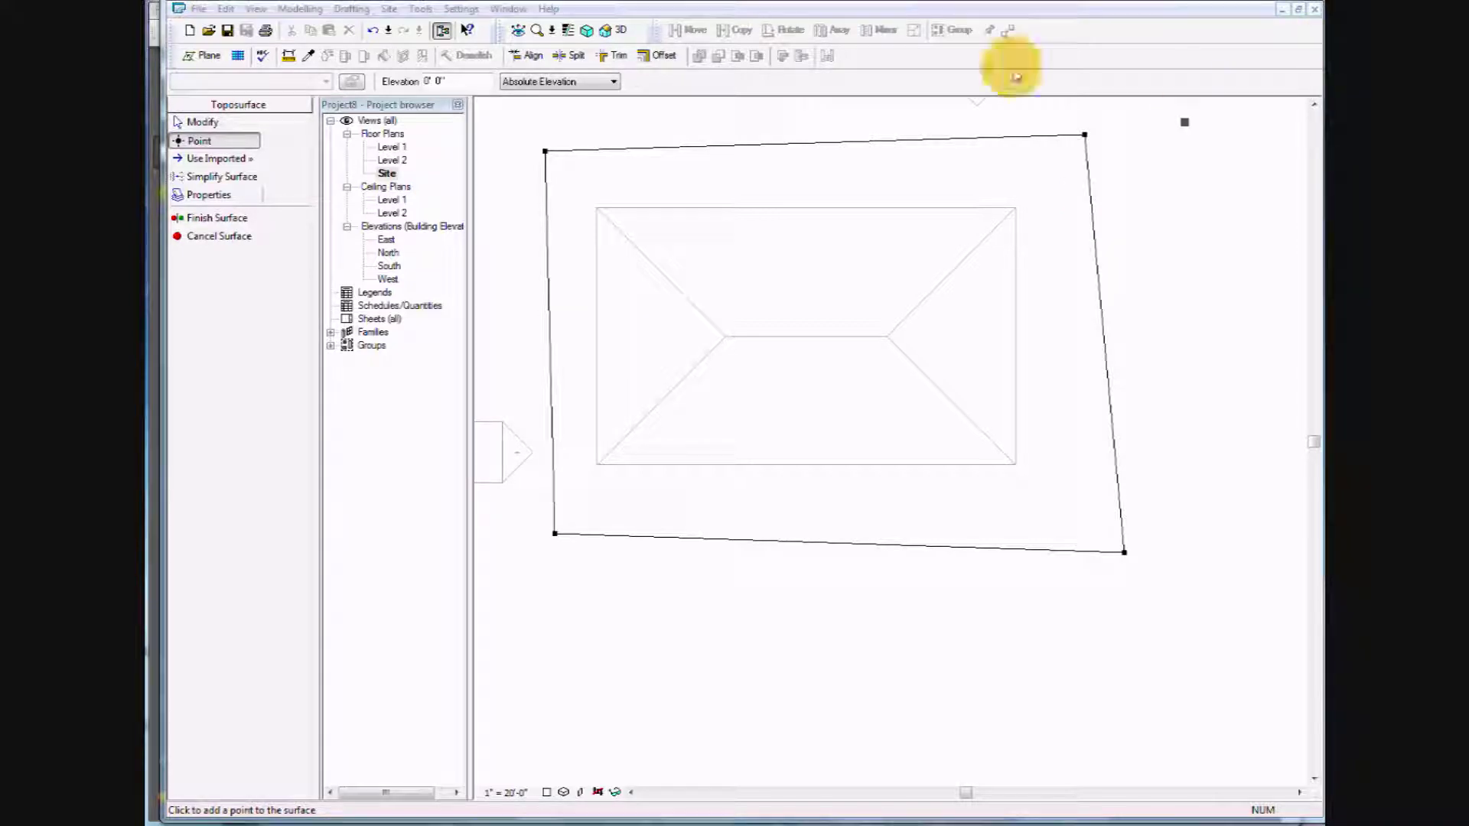
click(217, 219)
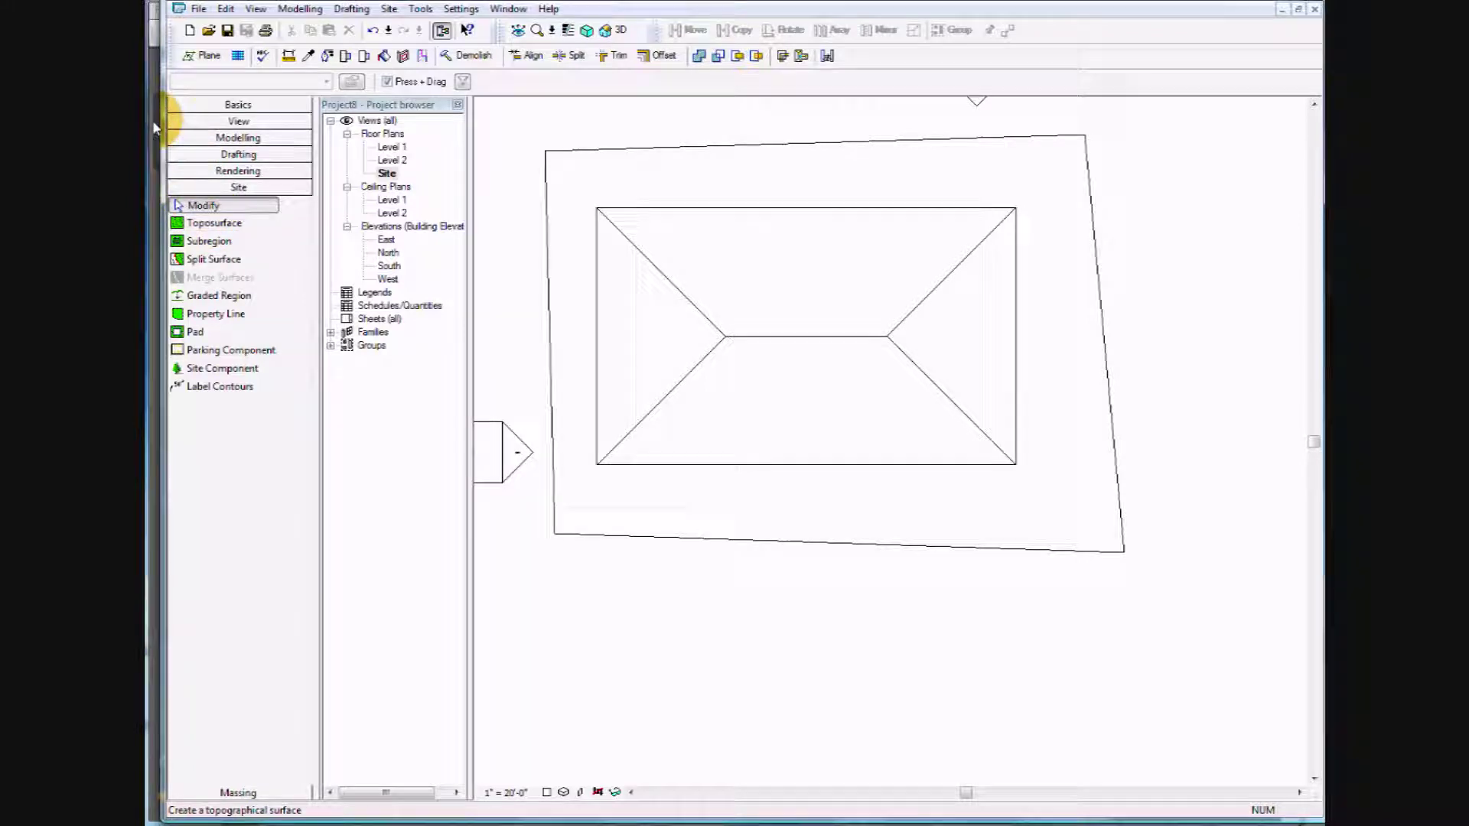
Read the Add Interior Walls instructions on page 26 of the PDF guide and return to Revit.
key(alt+Tab)
scroll(750, 521, down, 2)
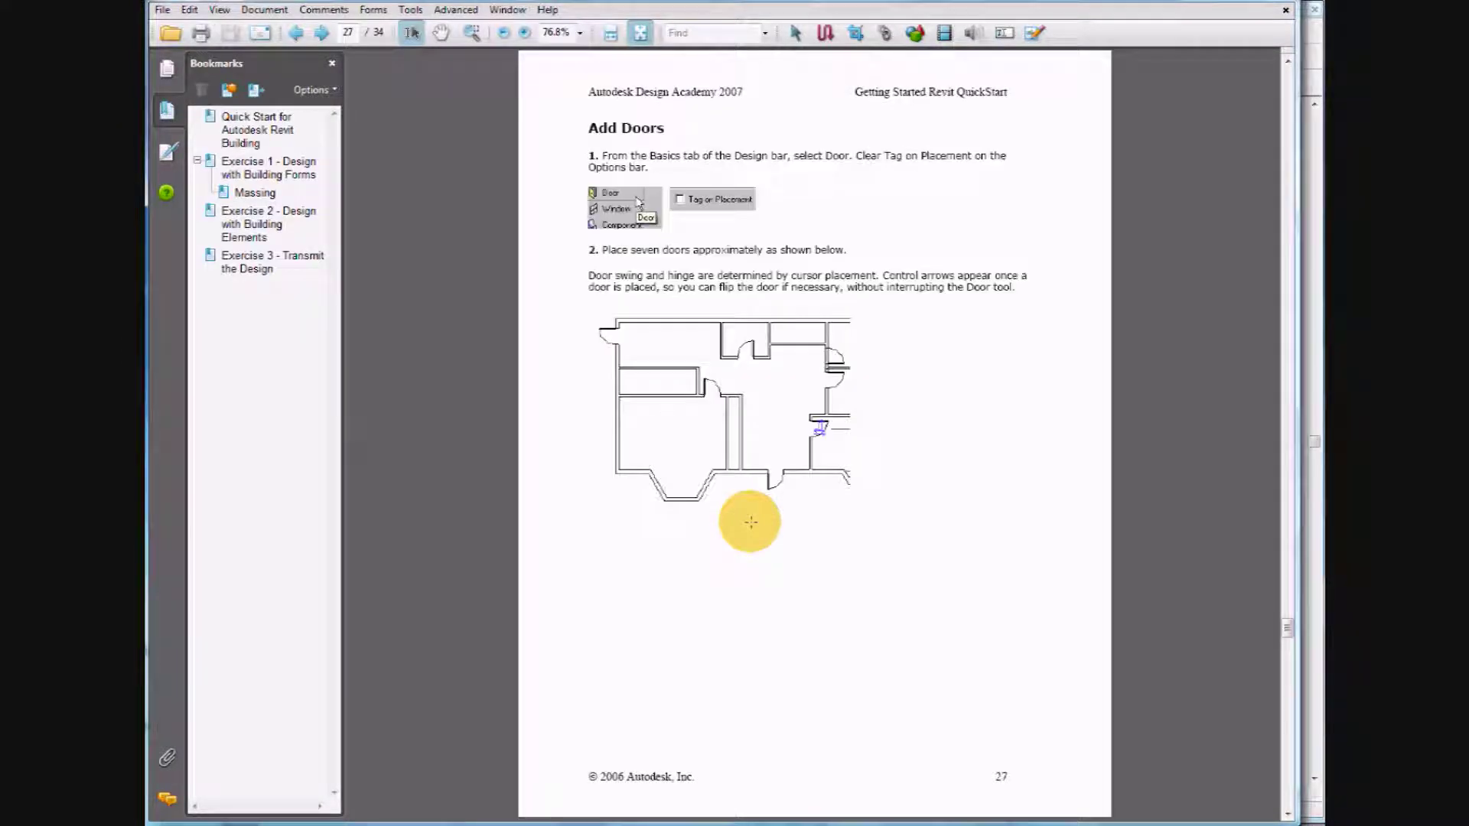
scroll(750, 522, up, 2)
scroll(750, 522, down, 1)
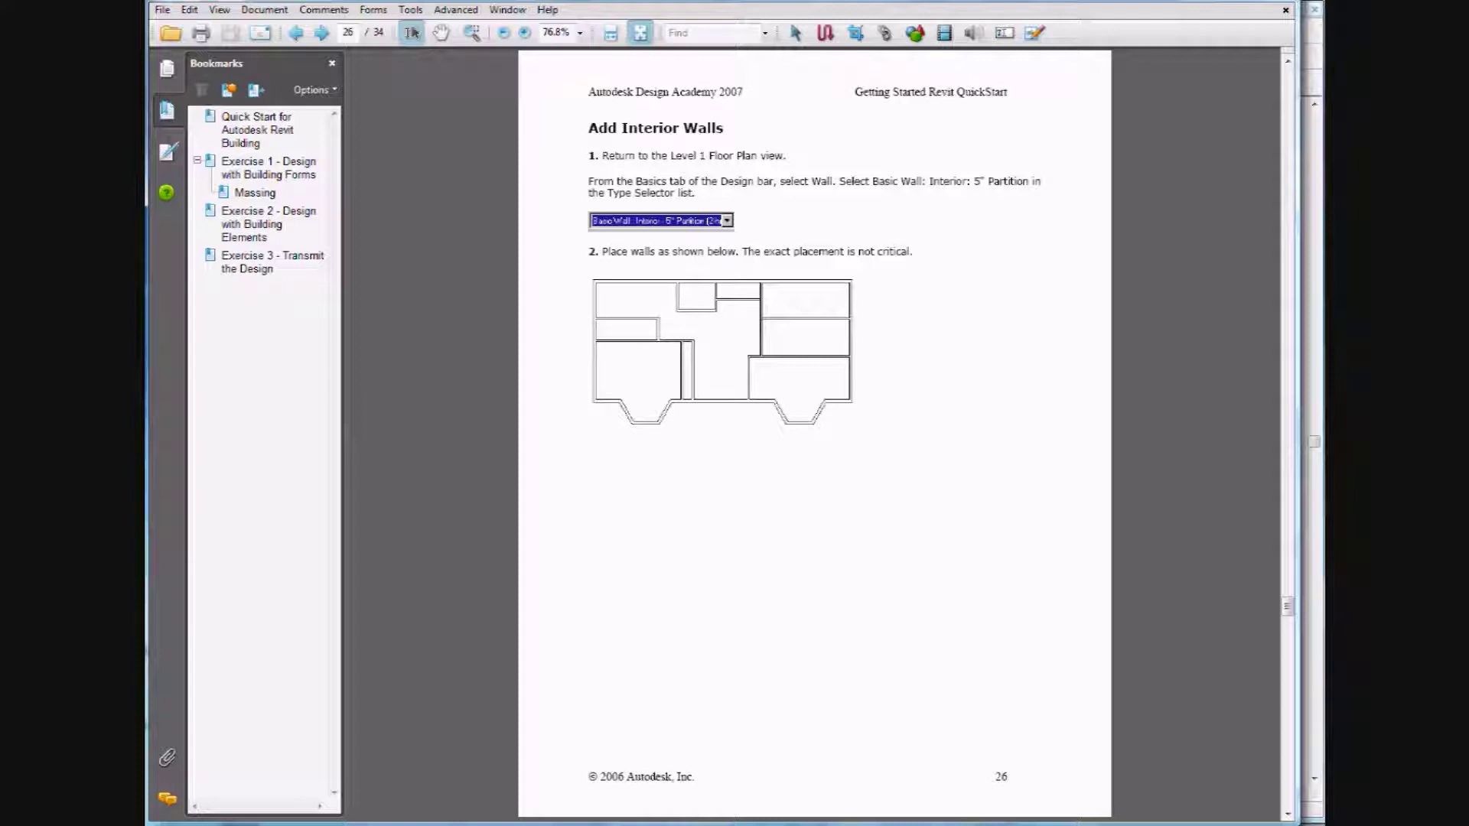
click(1314, 45)
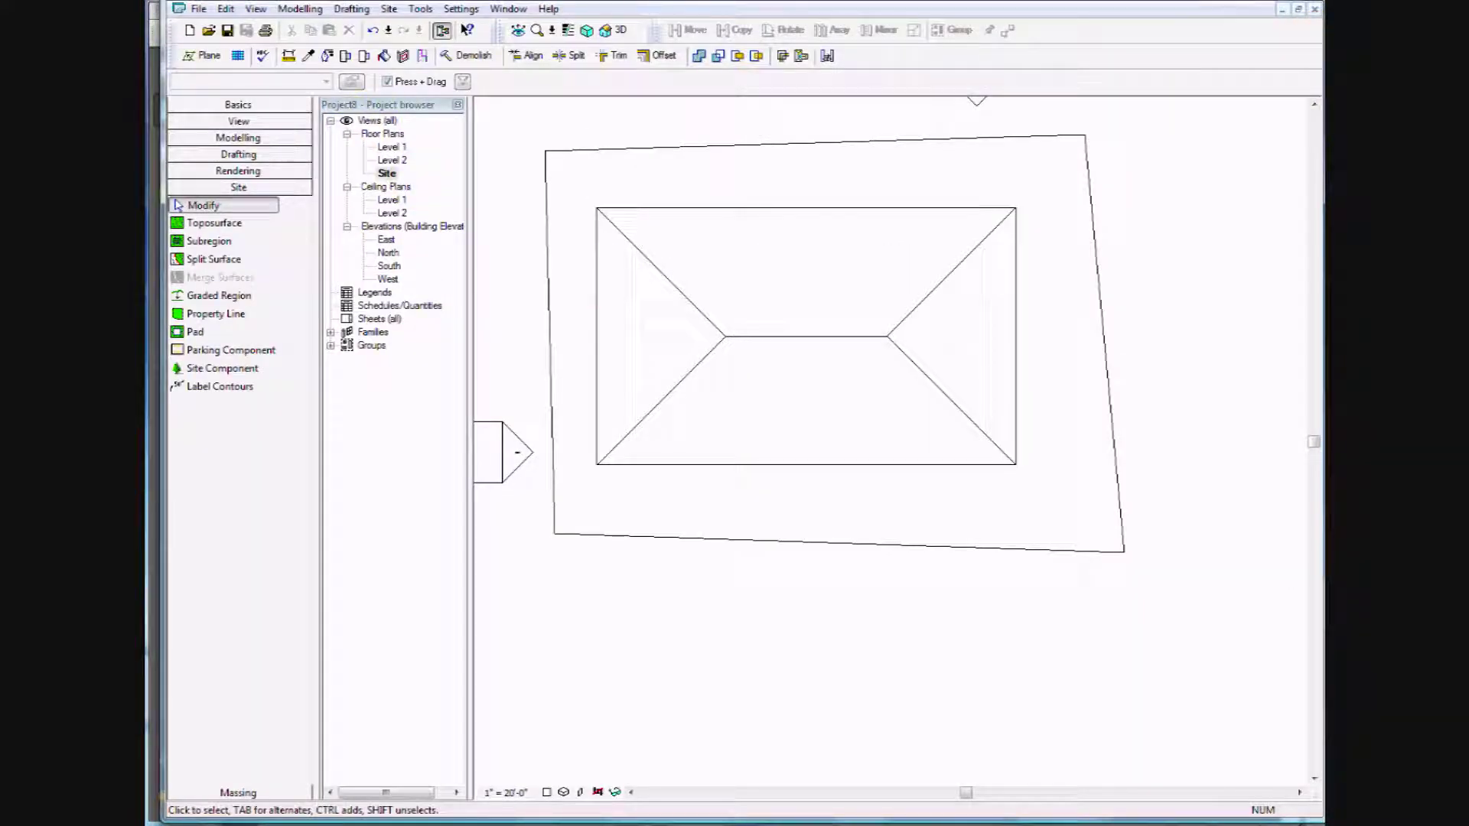
Open the Level 1 floor plan and start the Wall tool with type Basic Wall: Interior - 5" Partition (2-hr).
double_click(389, 147)
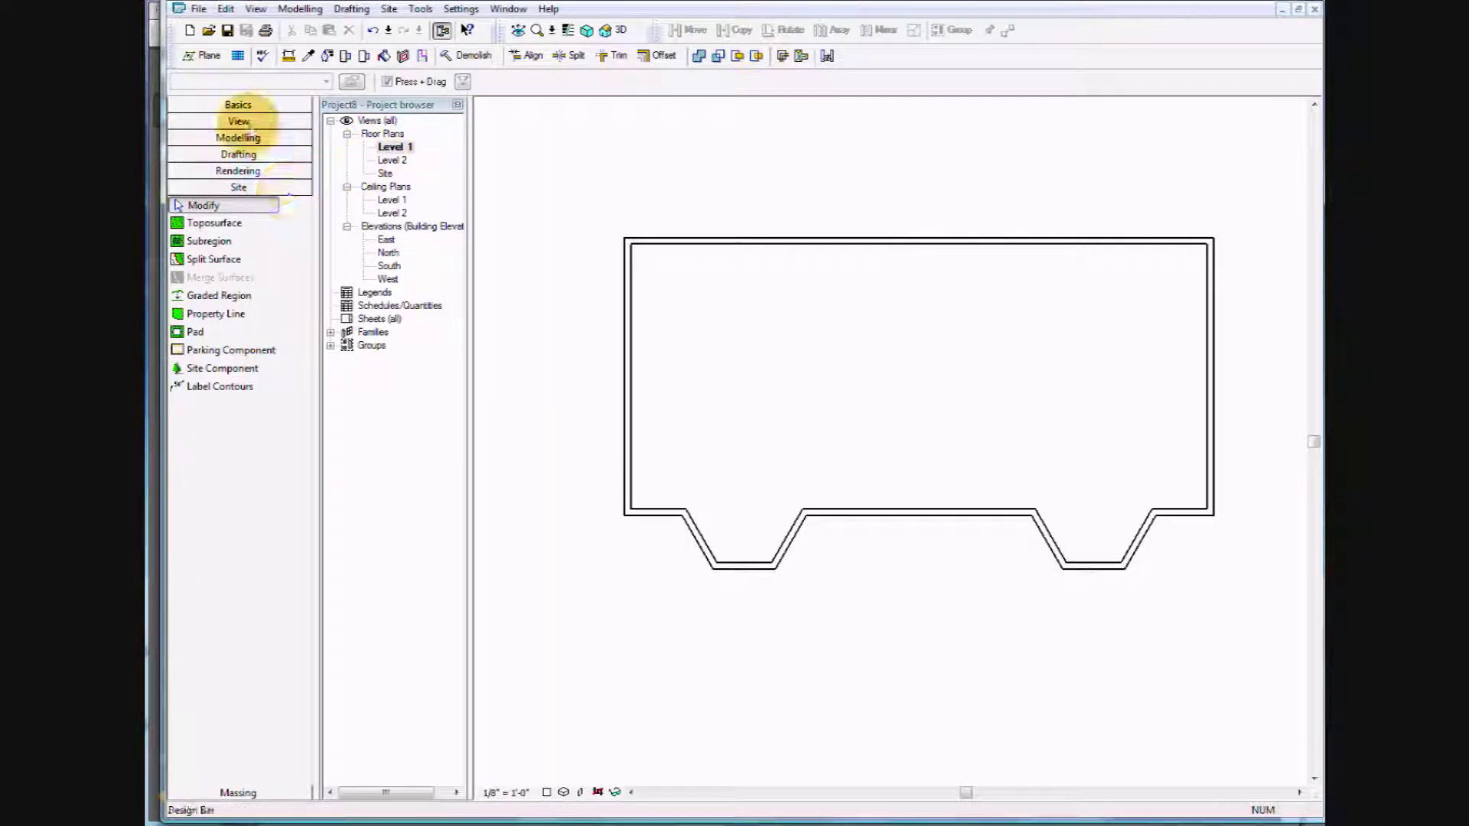
click(238, 104)
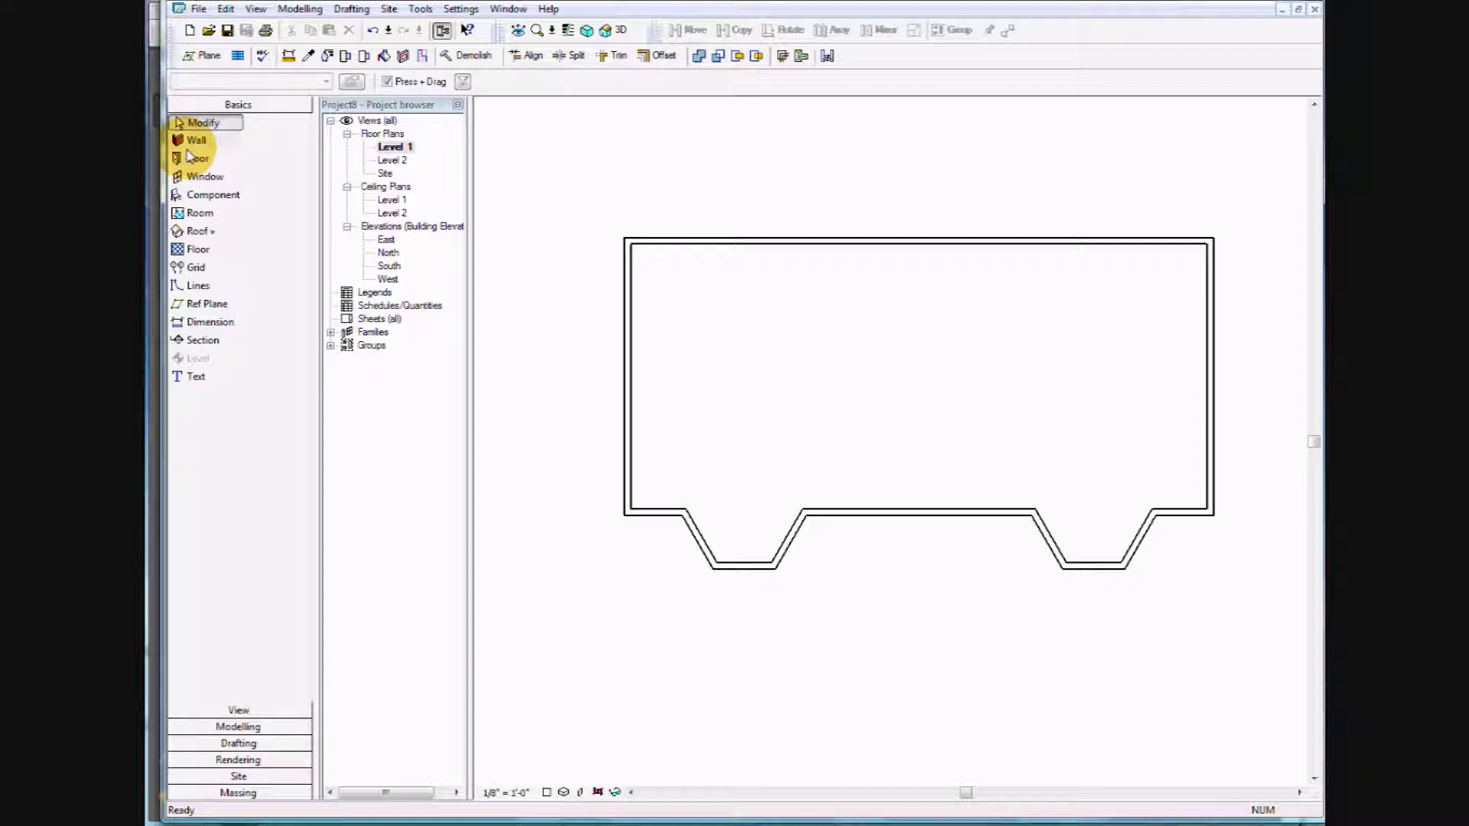
click(193, 142)
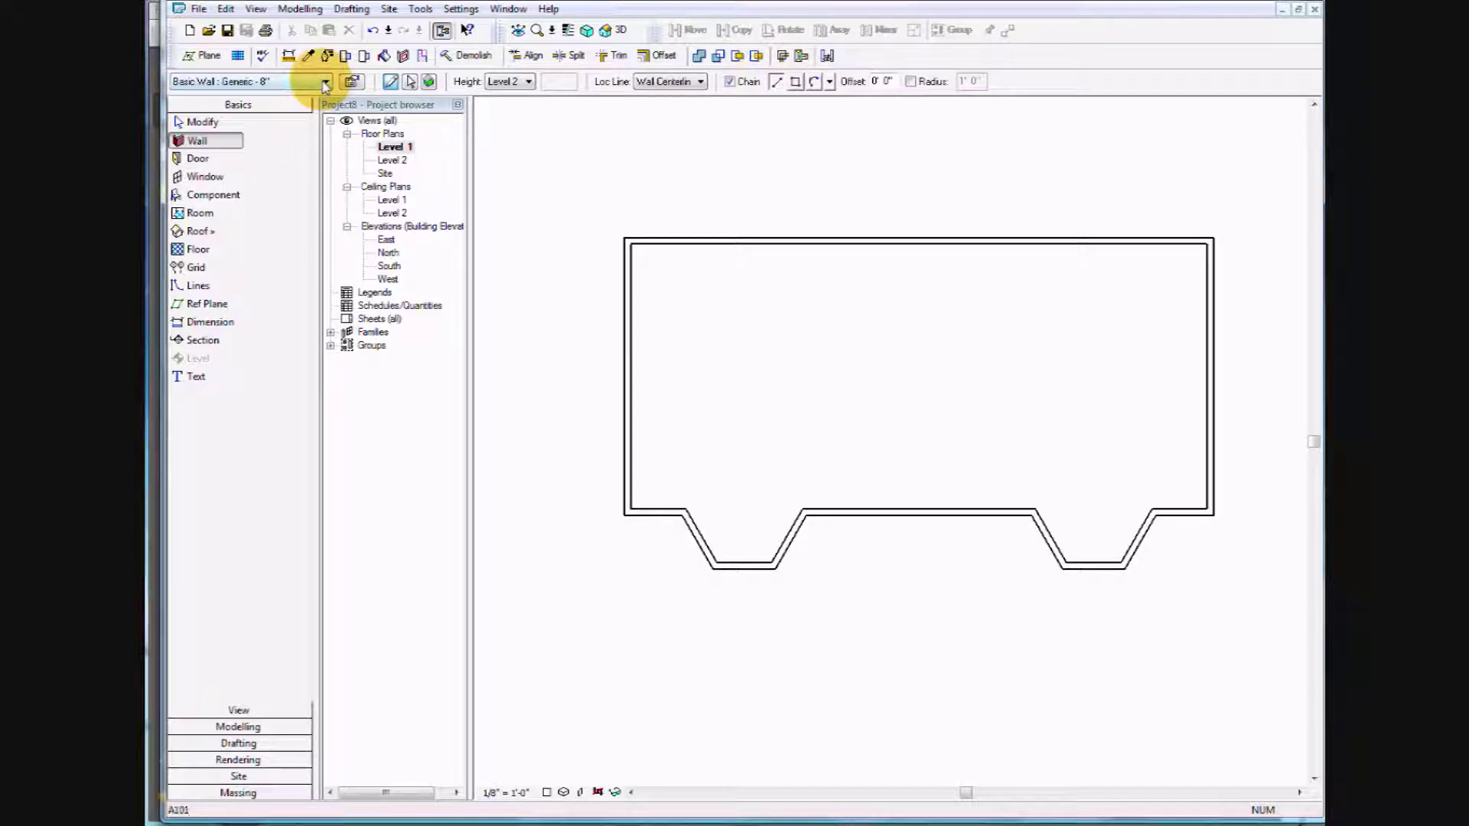
click(325, 81)
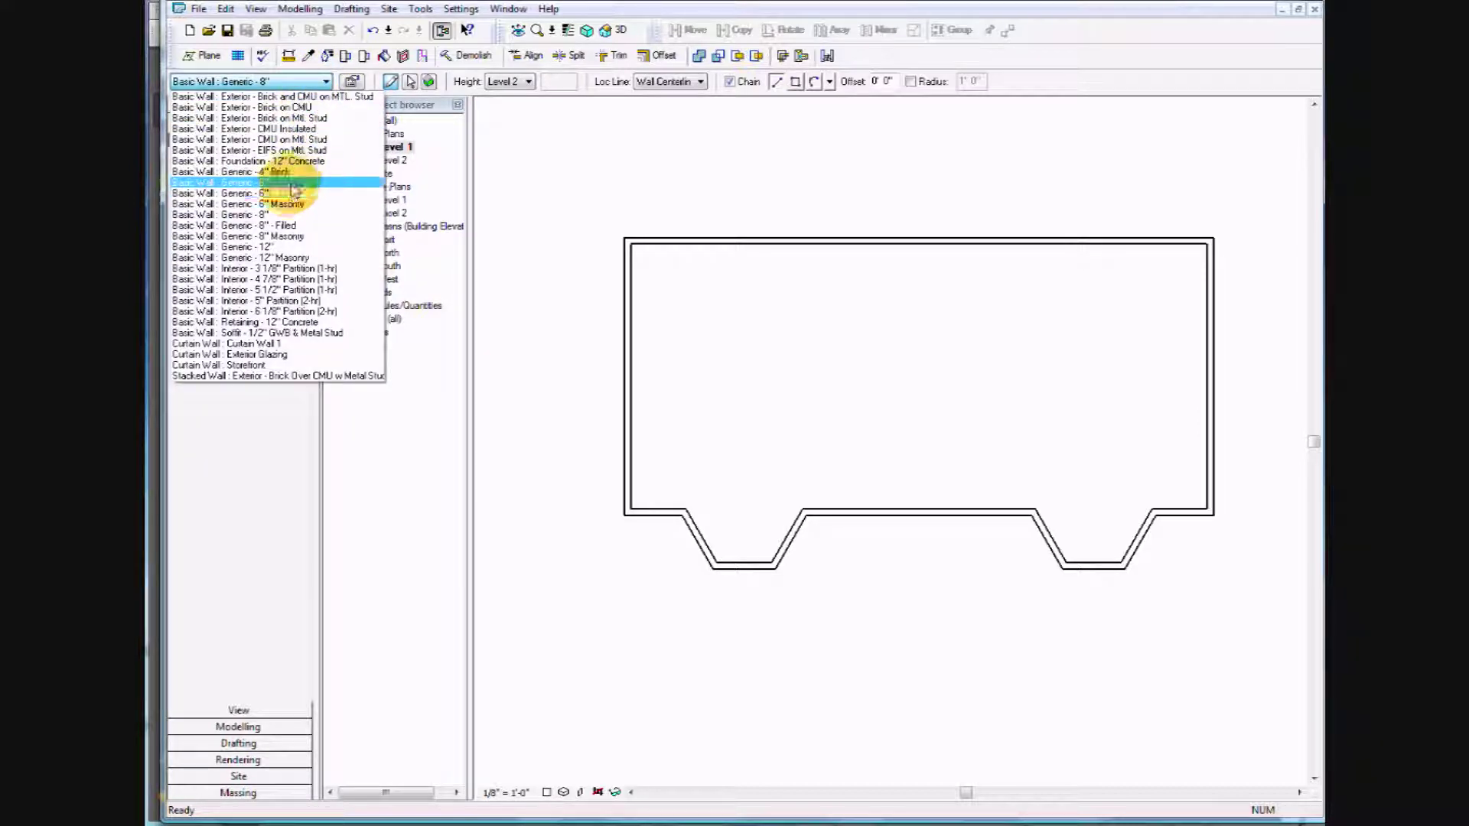
click(346, 304)
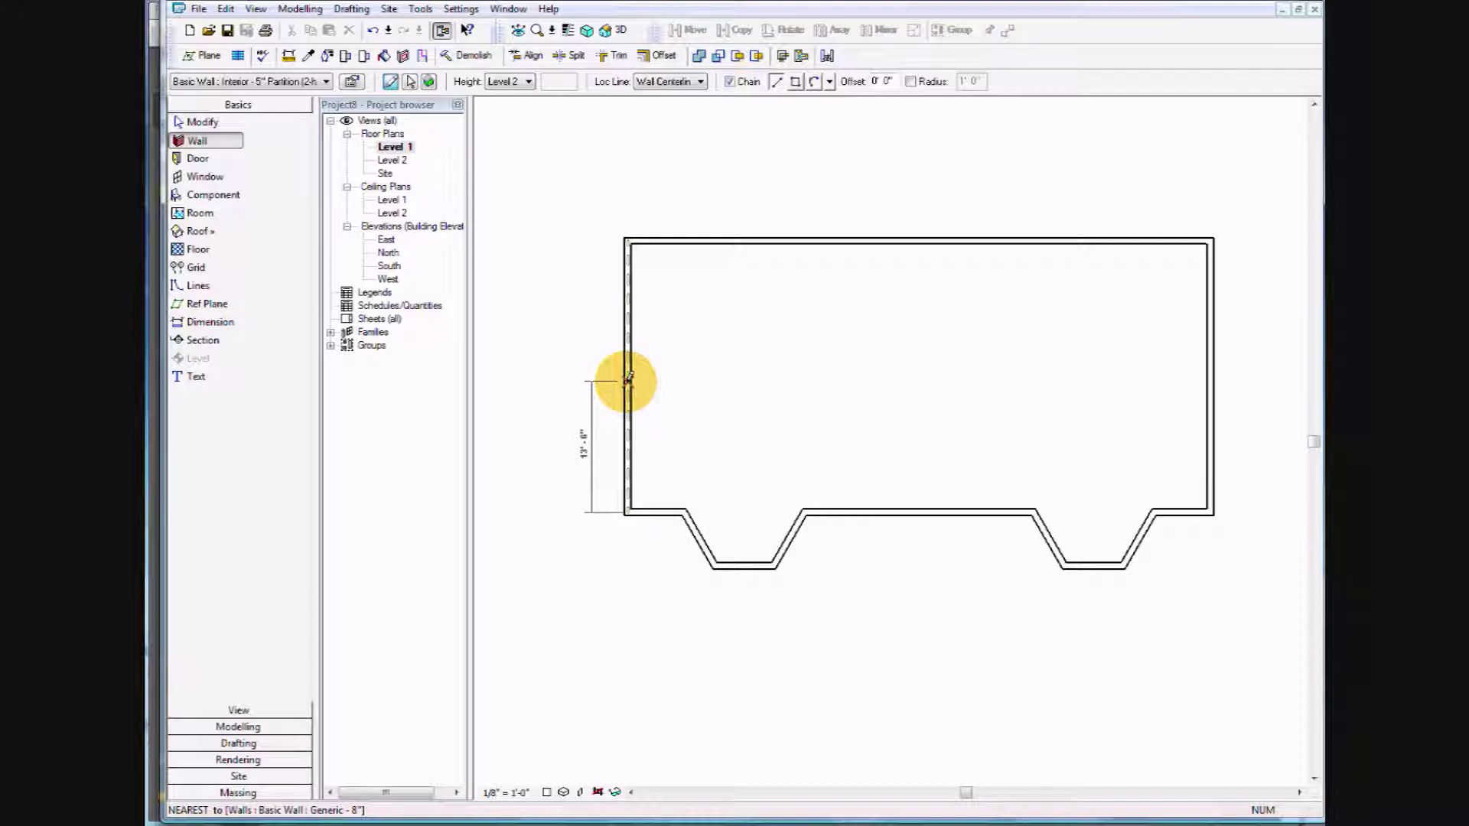
Draw an L-shaped partition from the left exterior wall, running about 22' 6" across and down to the front wall, enclosing the left bay's room.
click(628, 378)
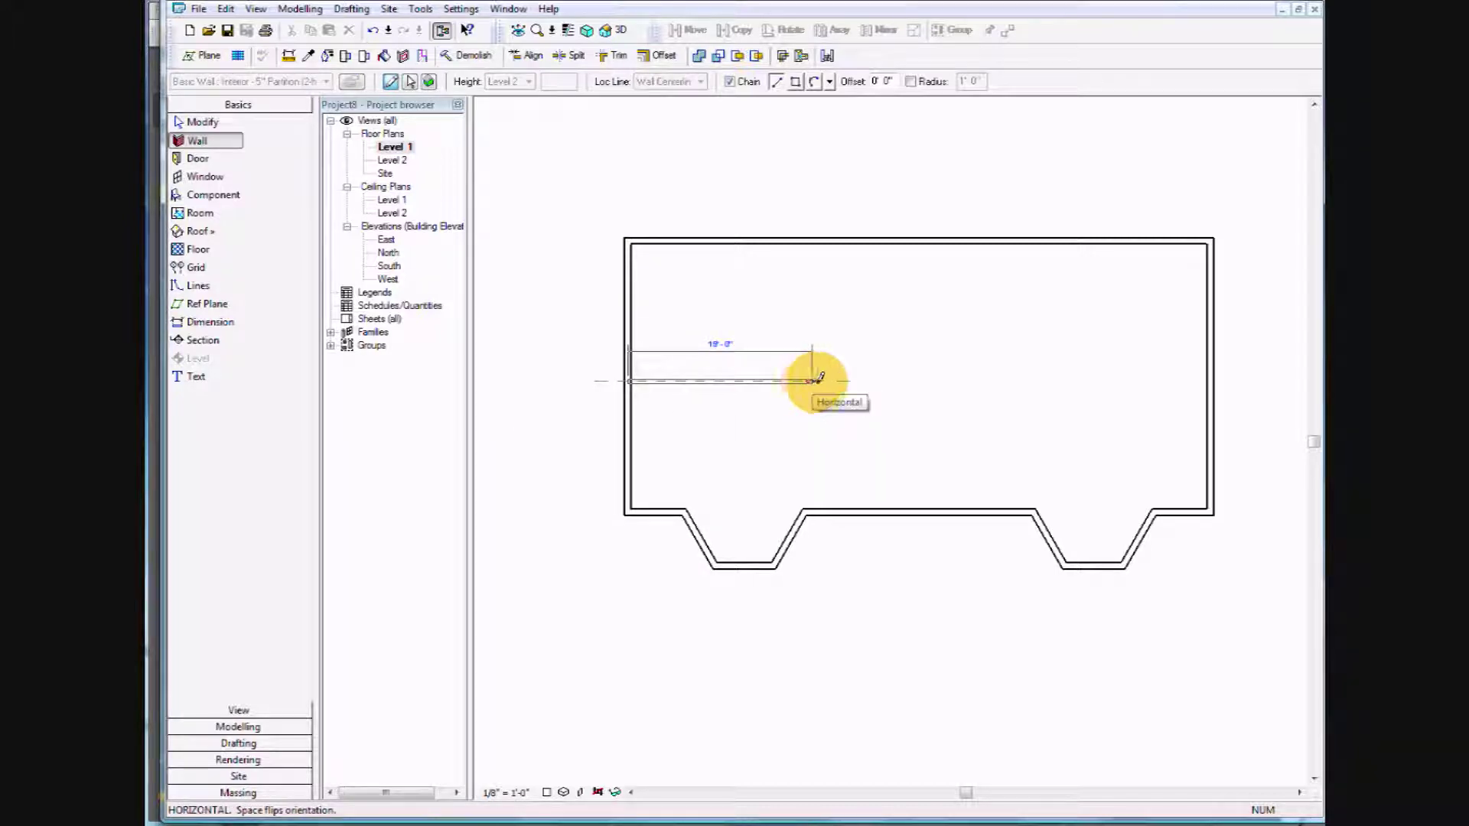
click(846, 380)
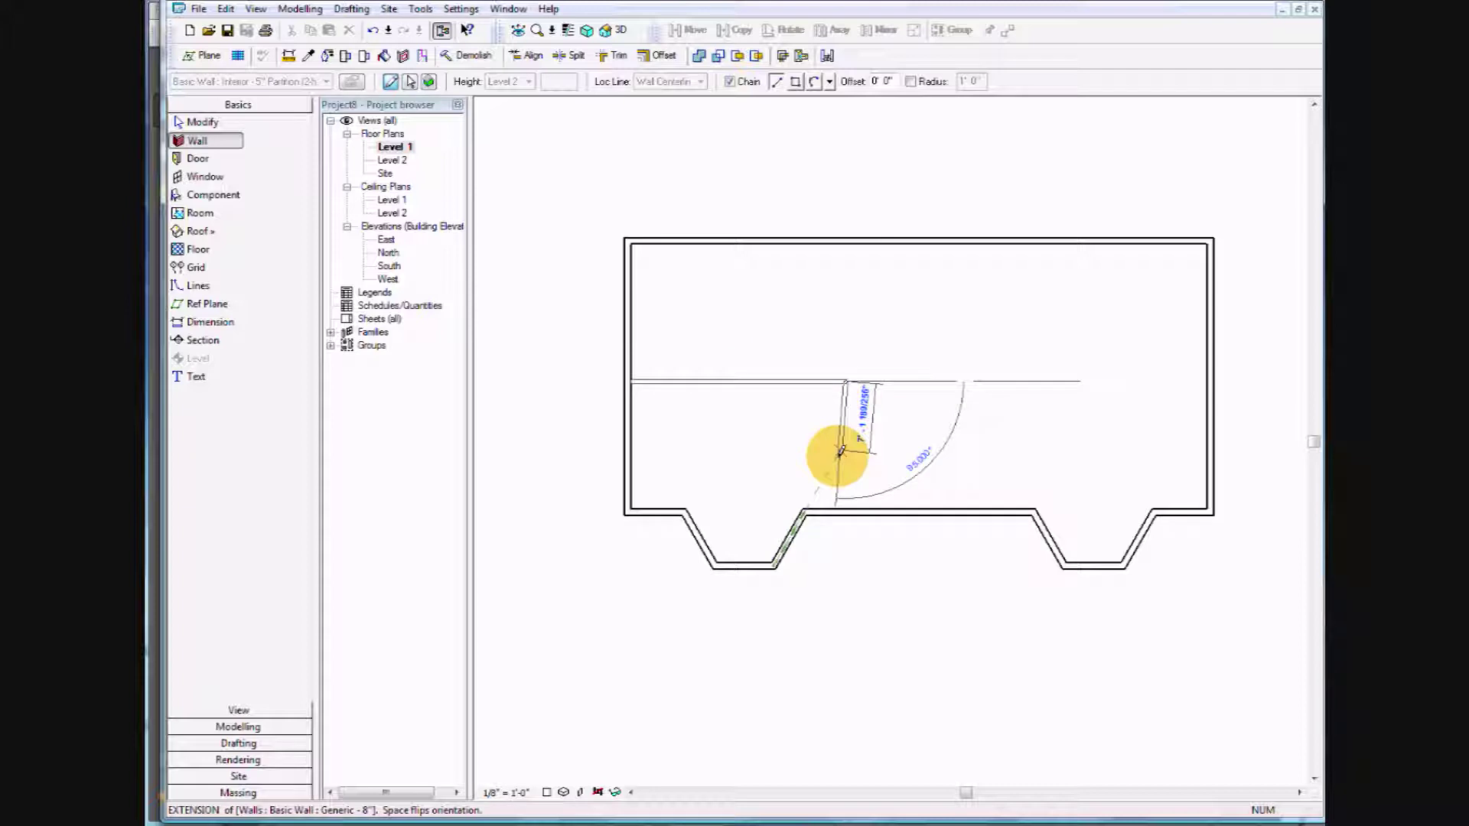
click(845, 511)
key(Escape)
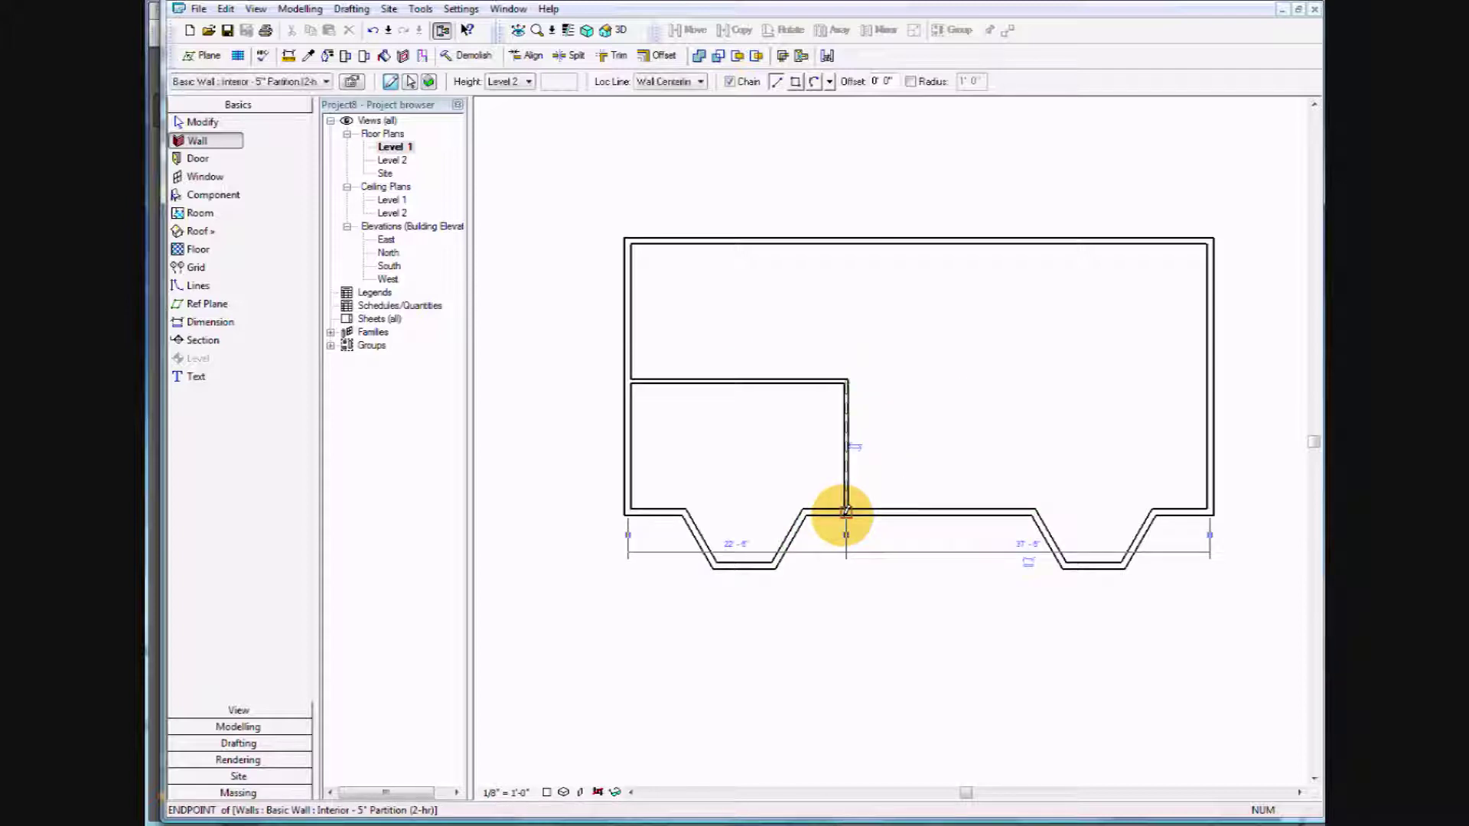
Extend a second partition a short way right from the room's upper corner and down to the front wall, forming a narrow closet.
click(847, 380)
click(880, 380)
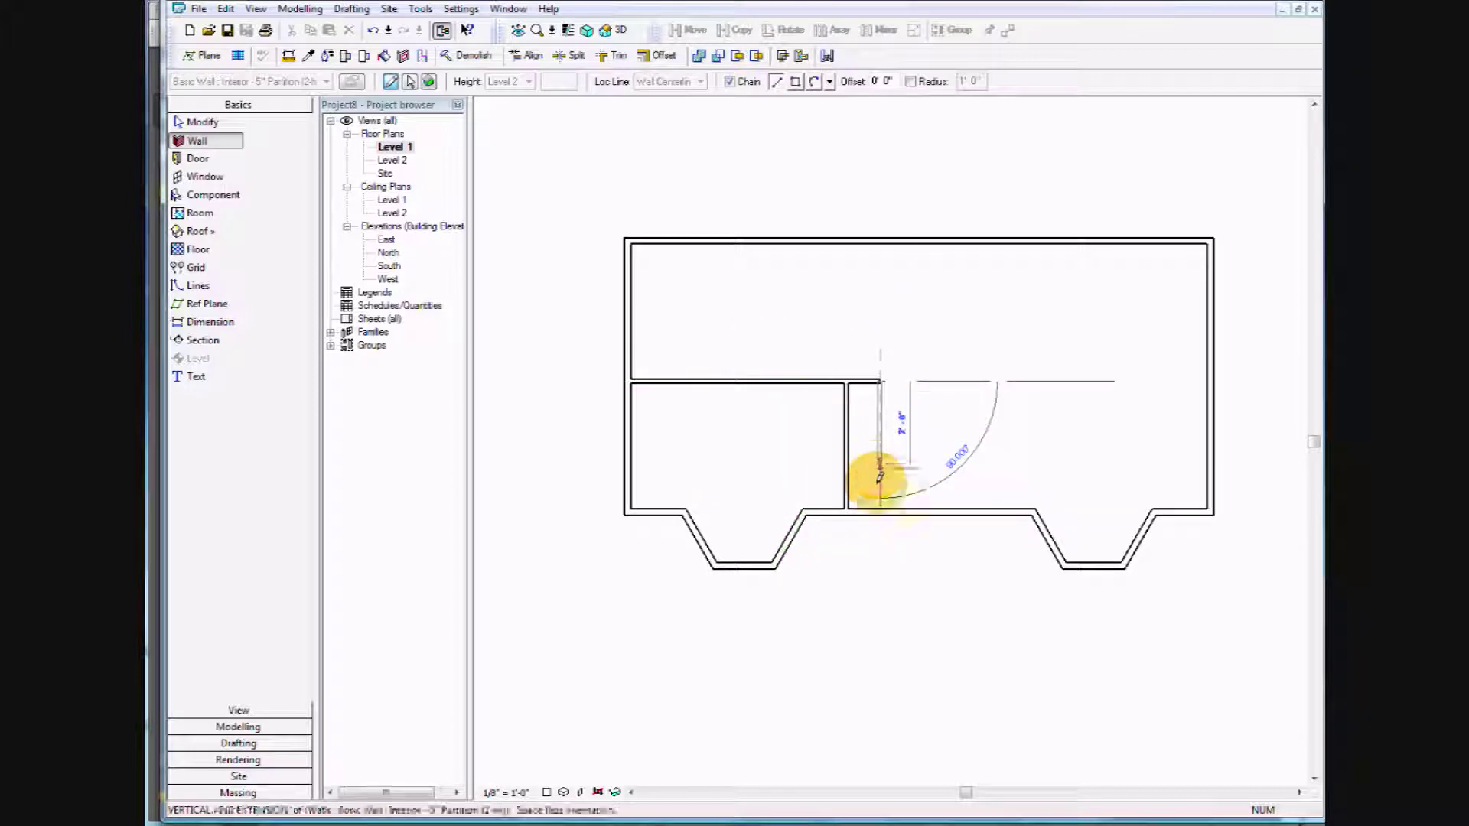
click(880, 511)
key(Escape)
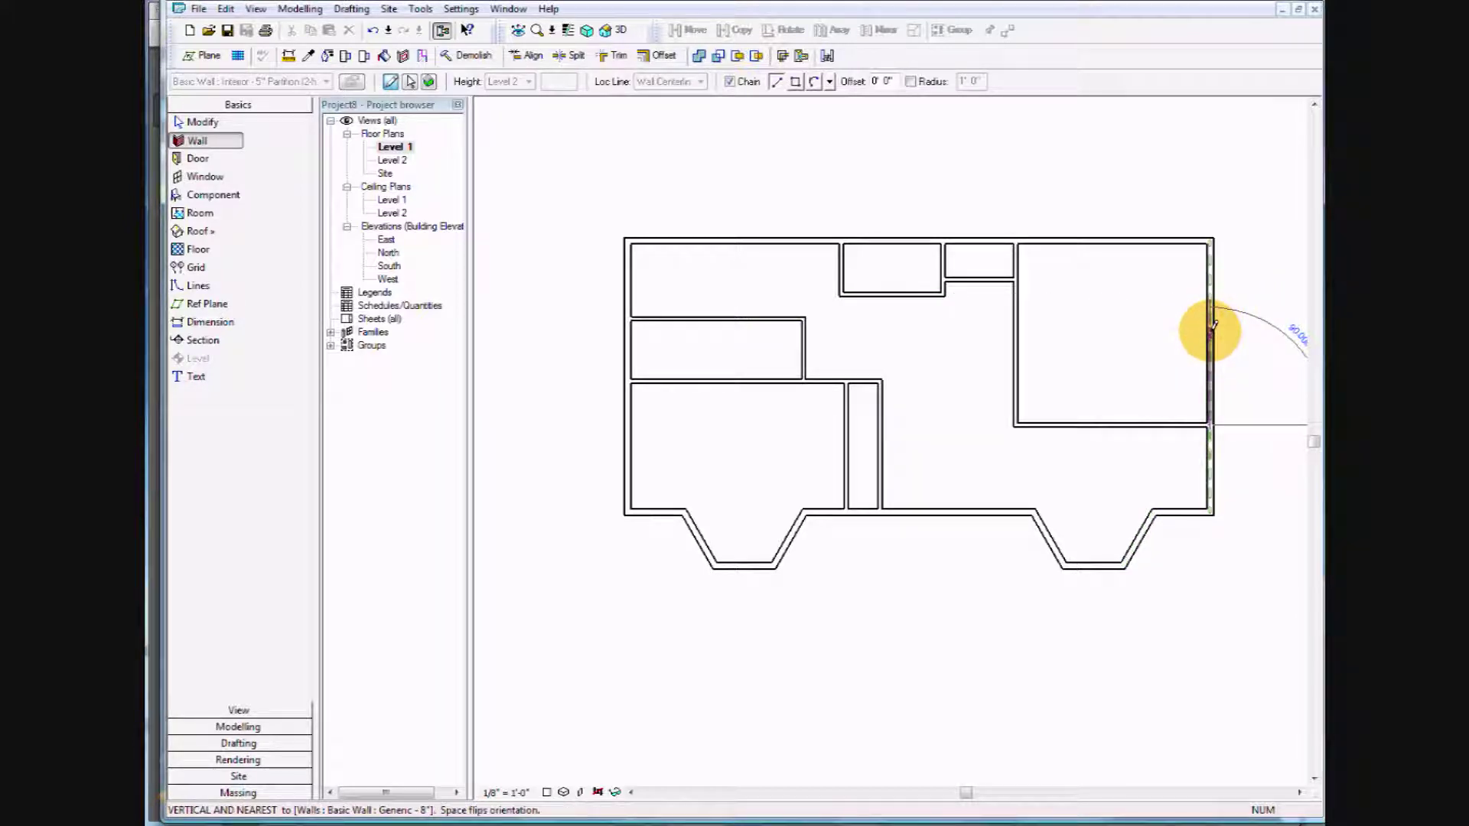
Draw a horizontal partition from the midpoint area of the right exterior wall to the interior wall, splitting the upper-right room in two.
click(1214, 327)
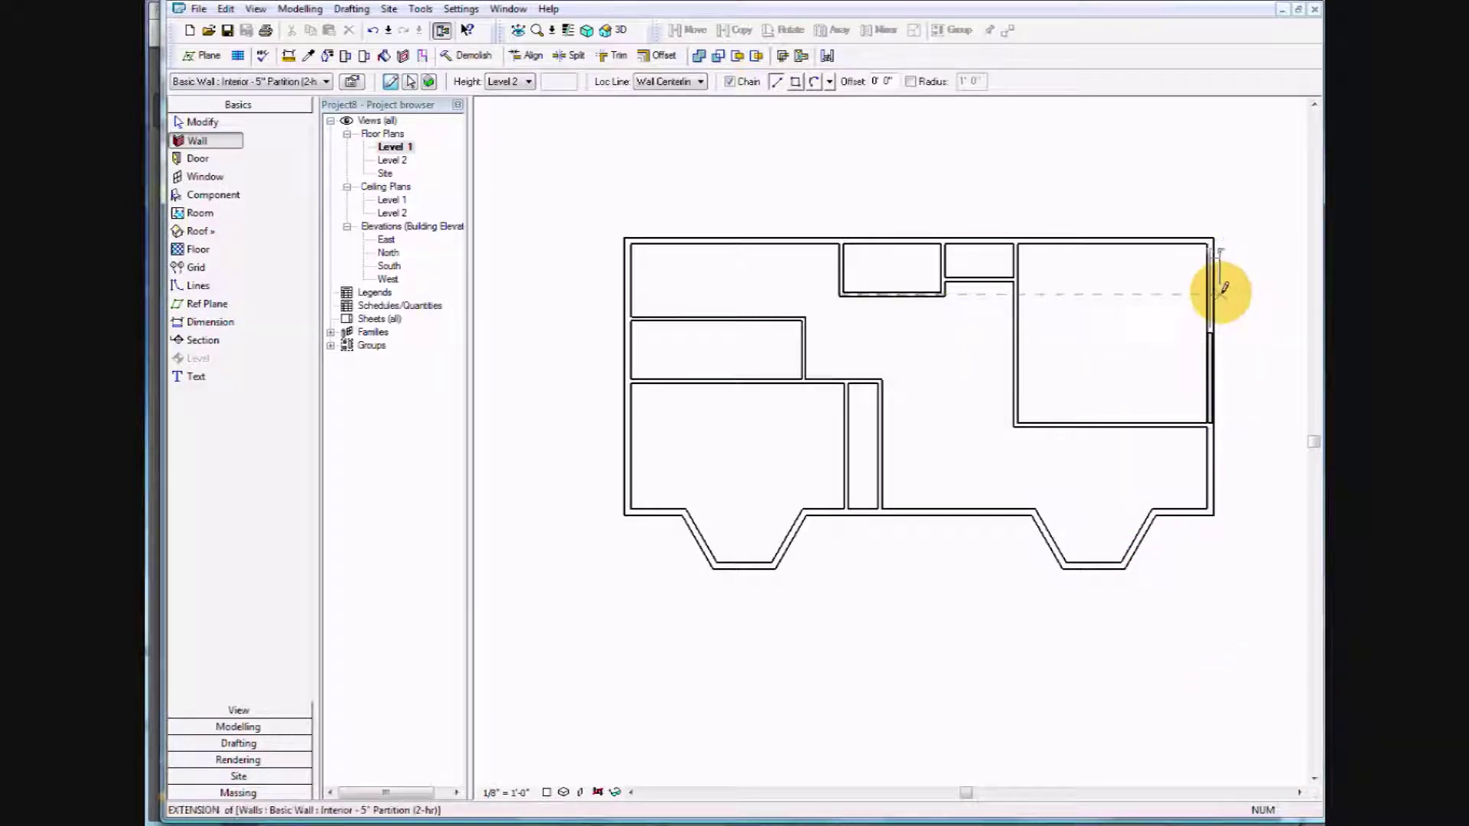
click(1211, 331)
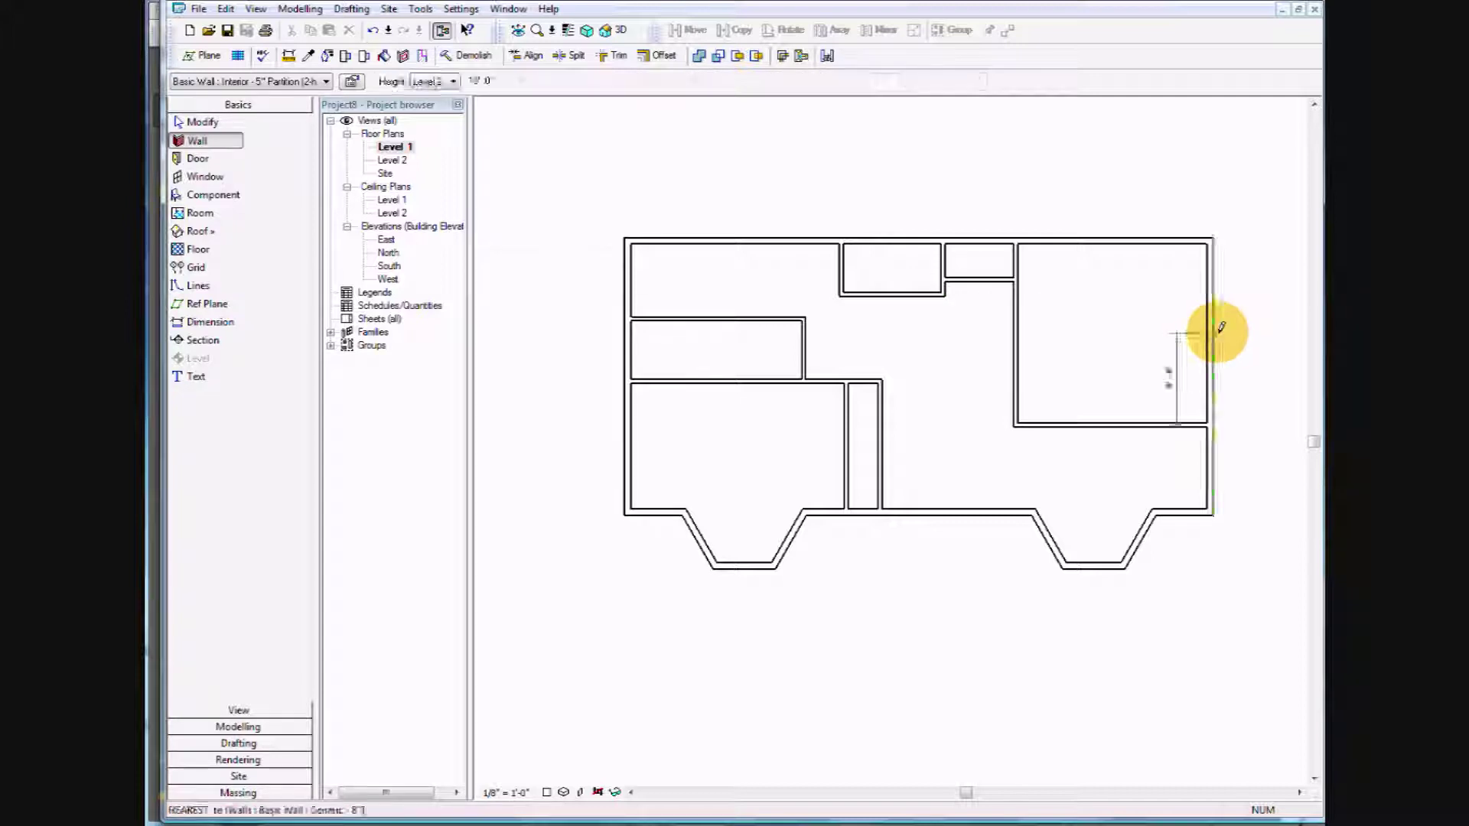
click(1211, 331)
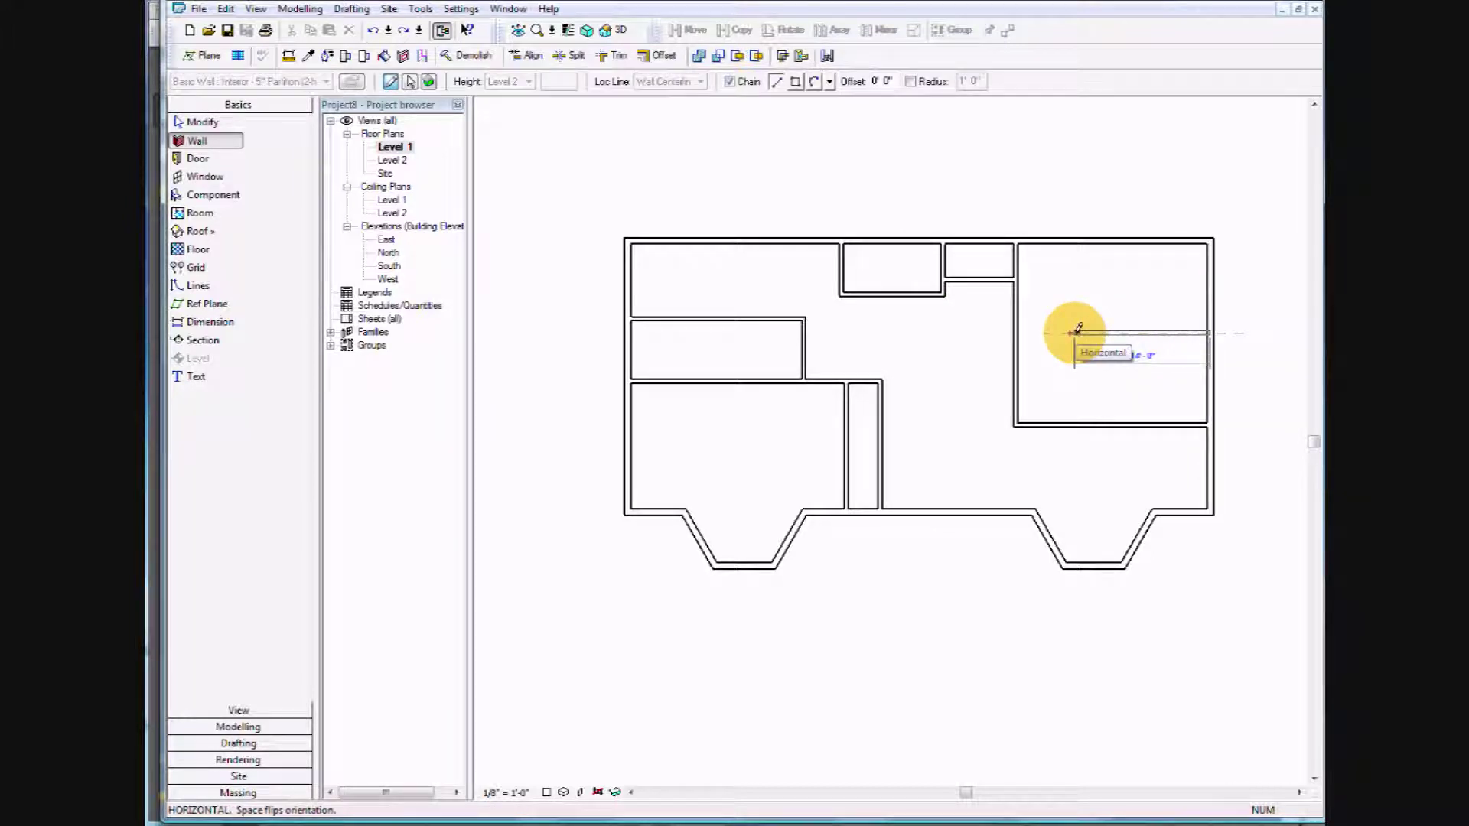
click(1016, 332)
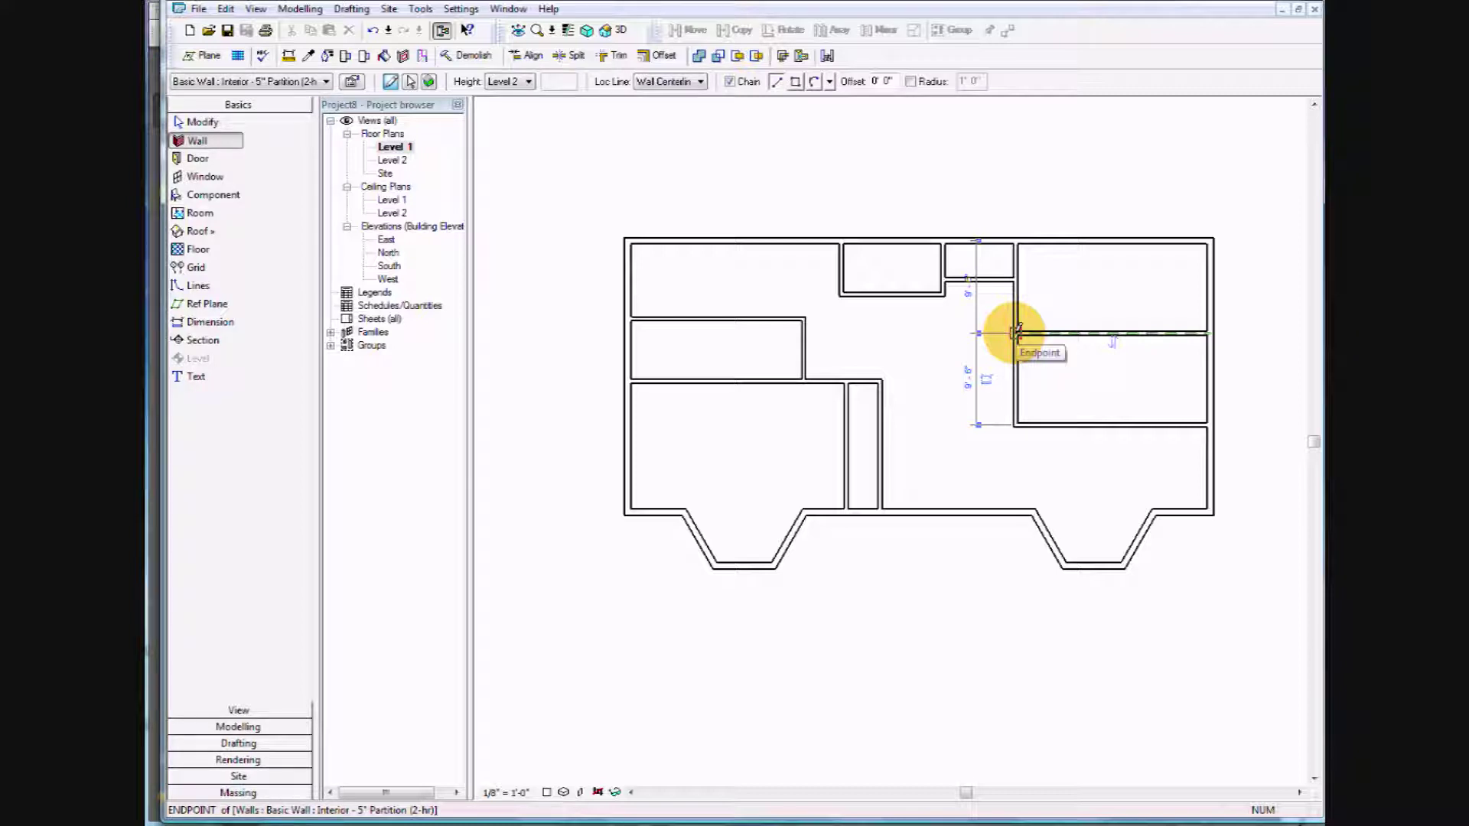
Extend a partition a short way left from the right rooms' lower inner corner and down to the front wall, then end the Wall tool.
click(1018, 422)
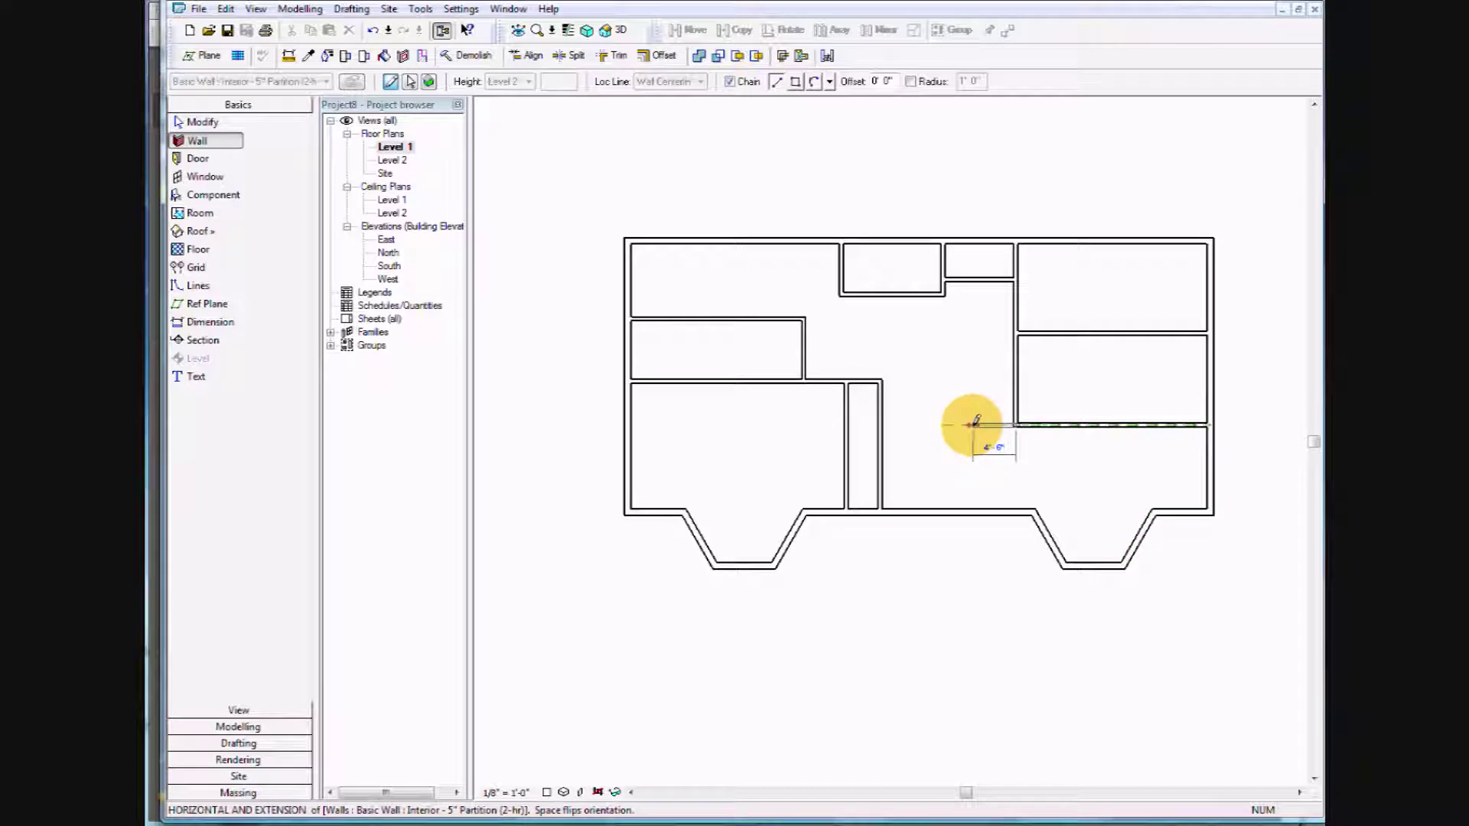
click(983, 506)
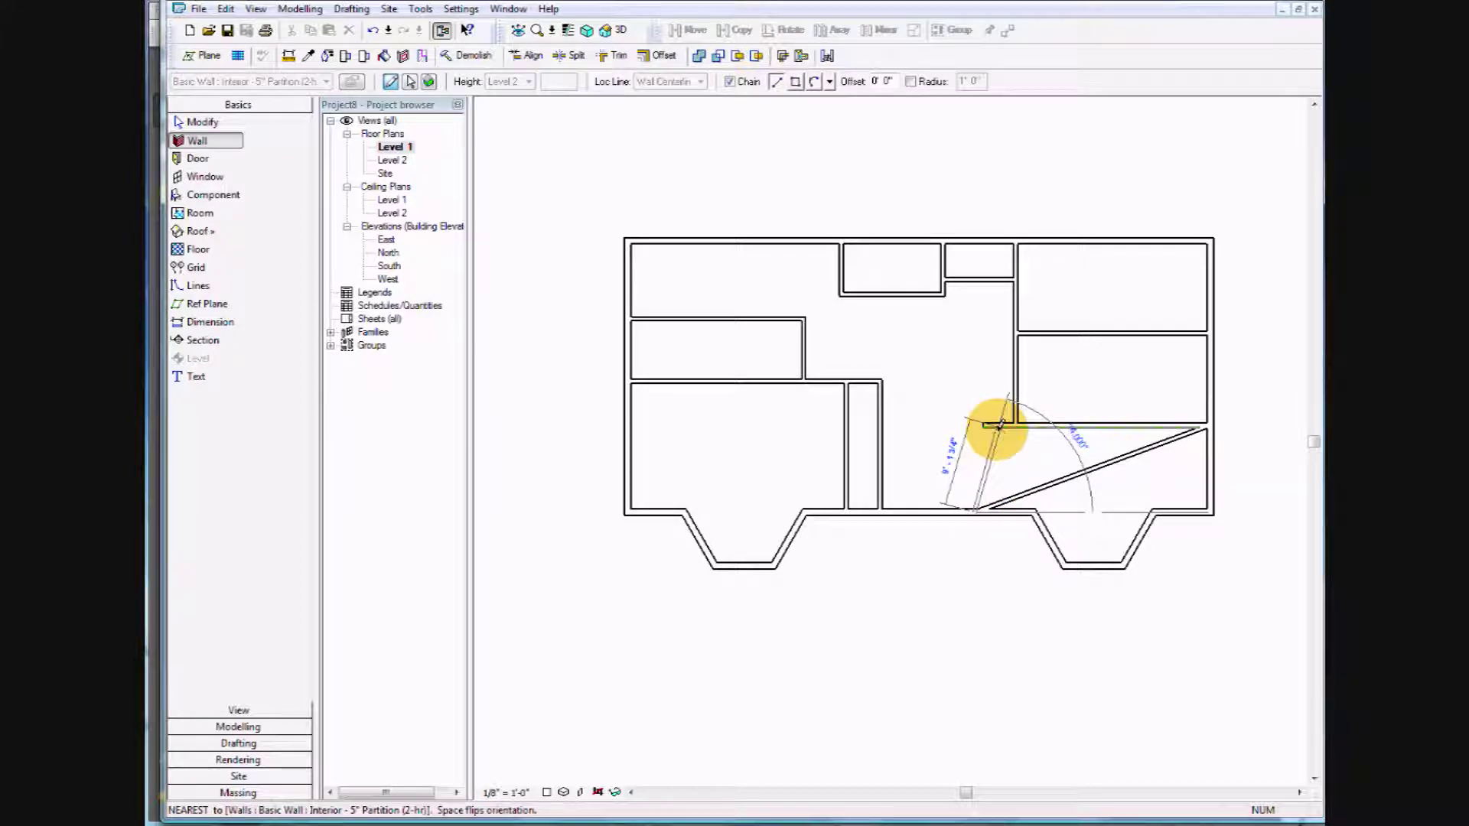
click(976, 424)
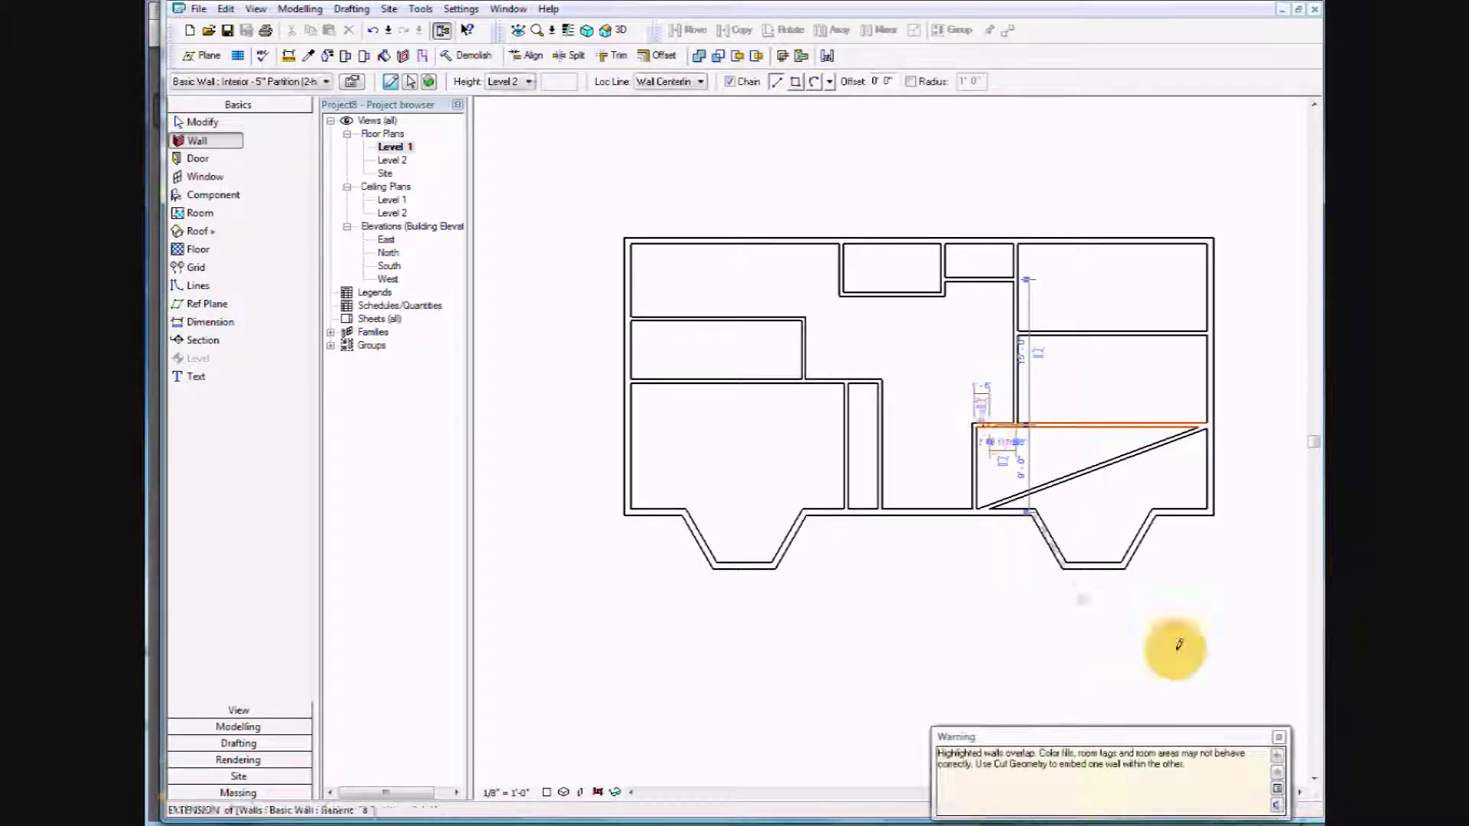
click(1278, 738)
key(Escape)
key(Escape)
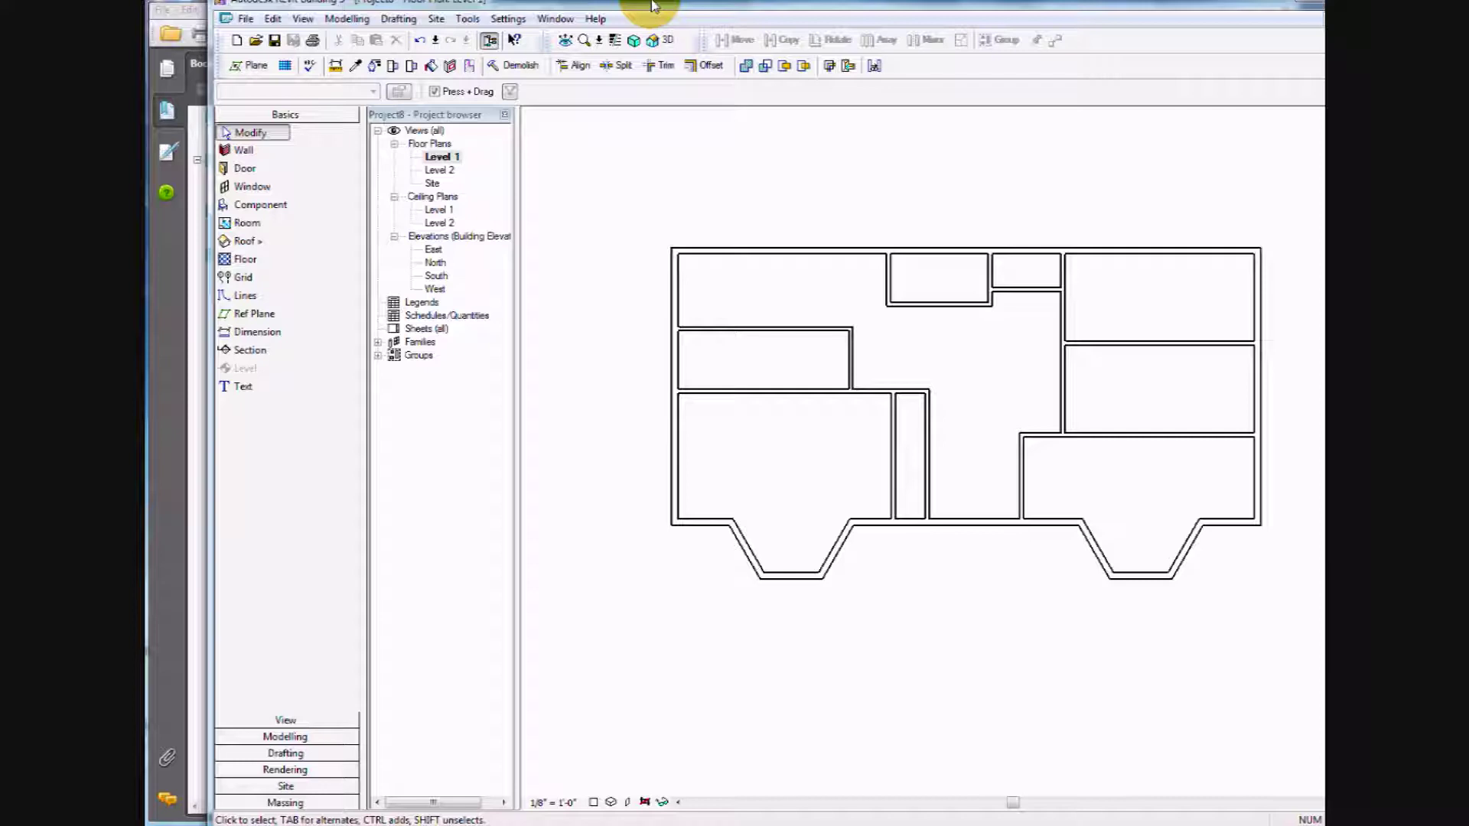
Switch to the PDF guide and enlarge page 26 to 125% to compare the interior wall layout.
click(189, 6)
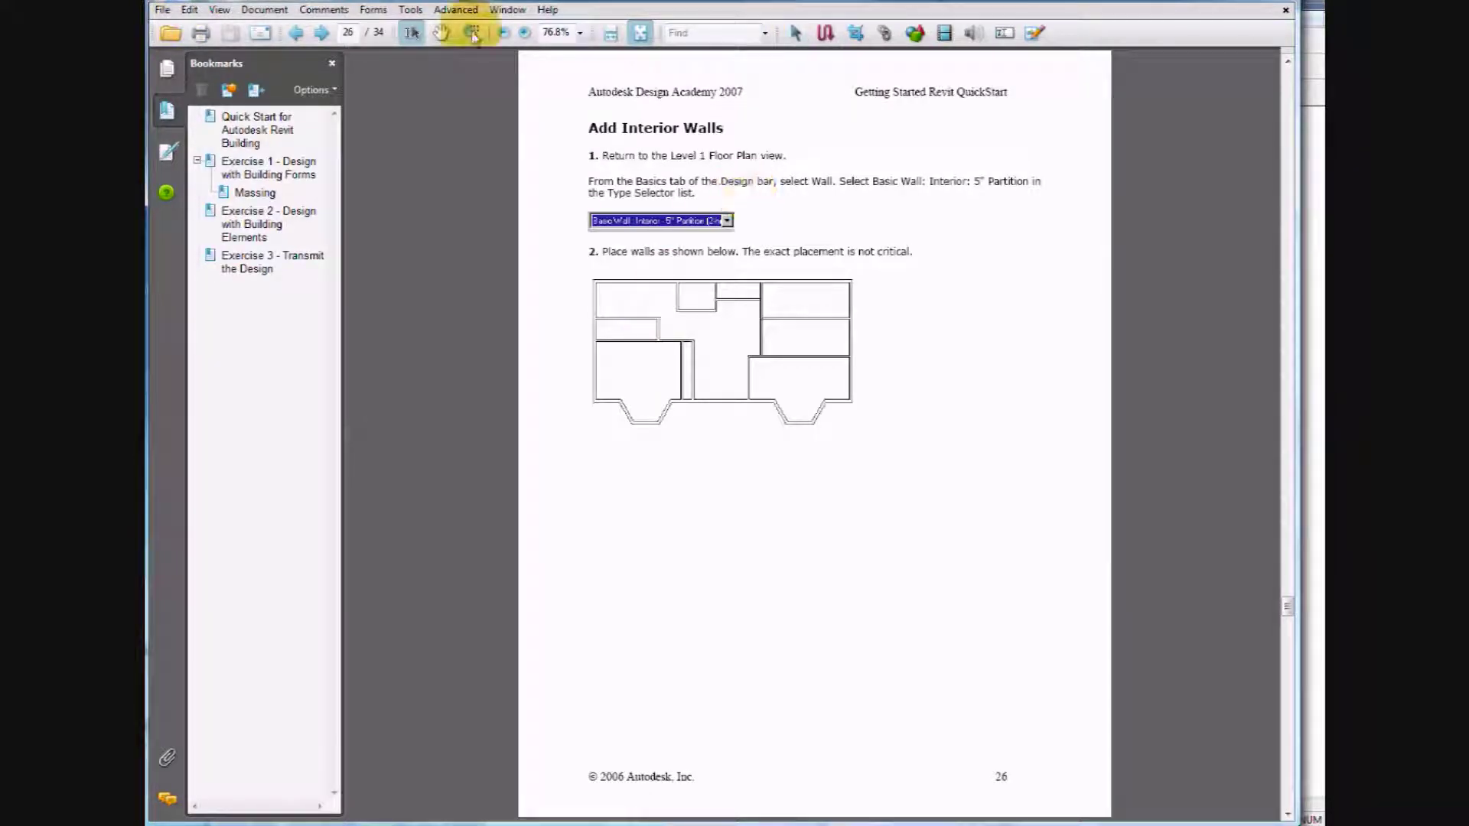
click(580, 32)
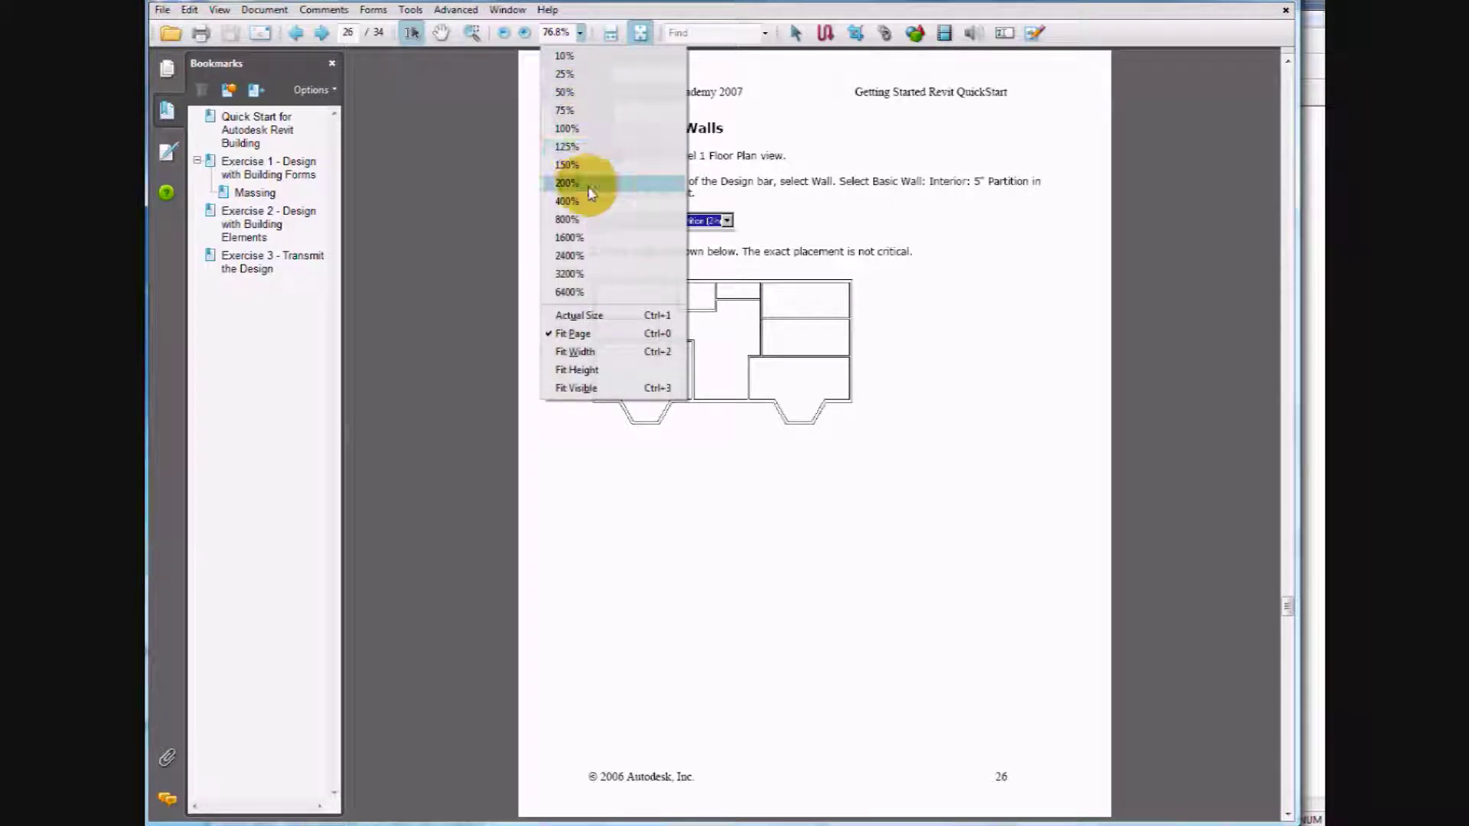
click(567, 146)
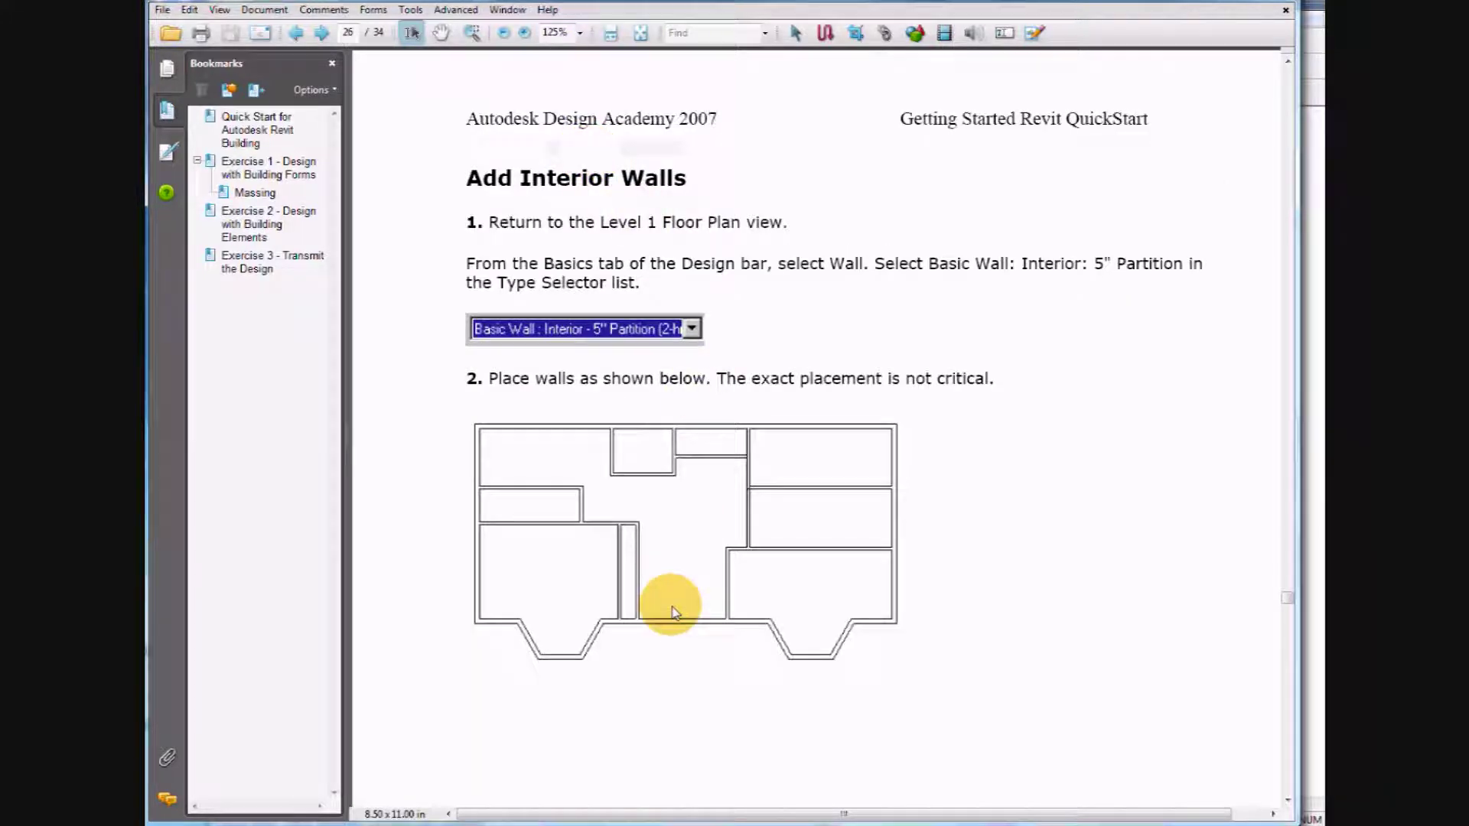
scroll(721, 643, down, 6)
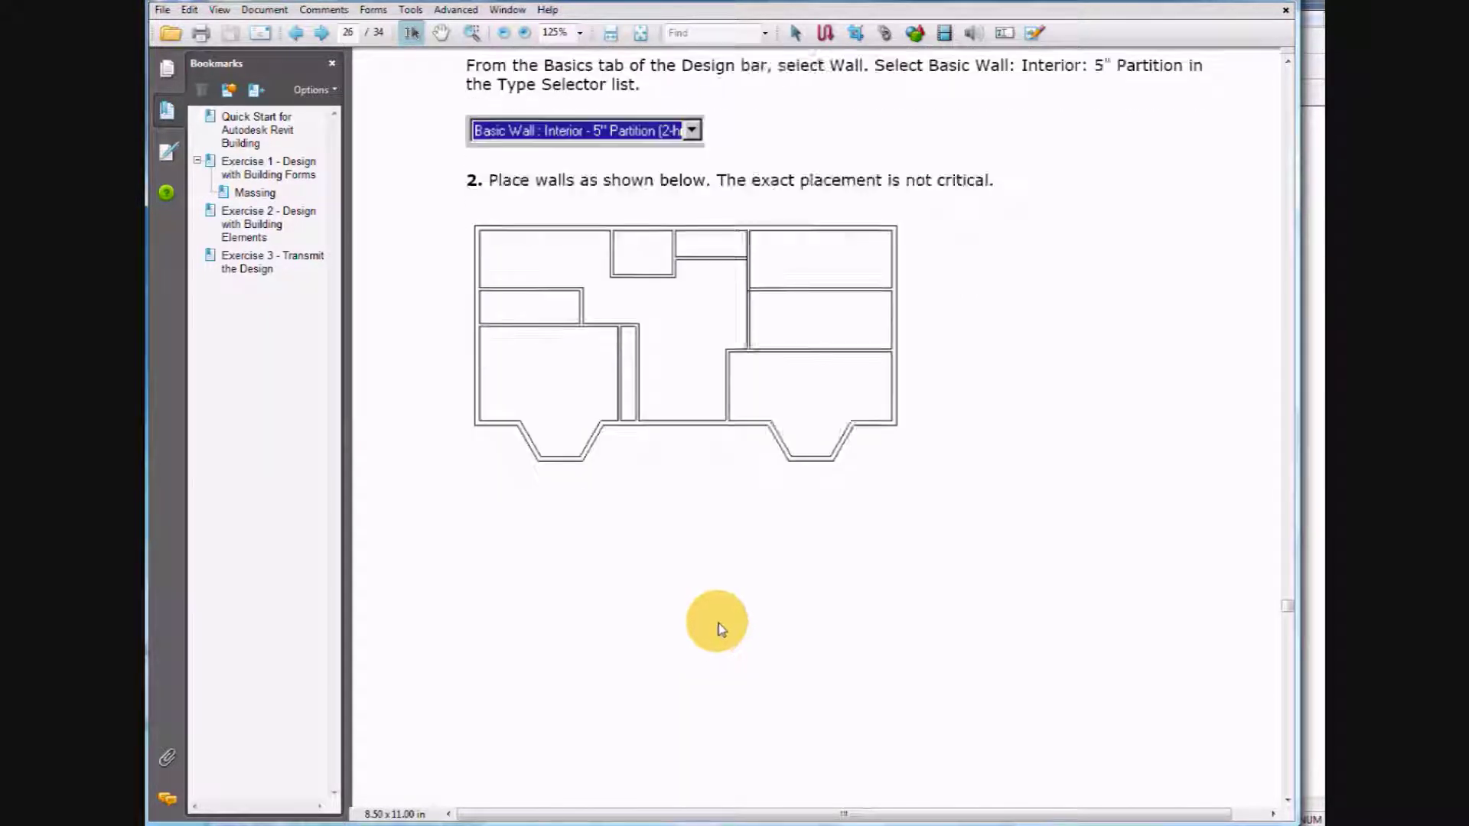
scroll(704, 444, down, 2)
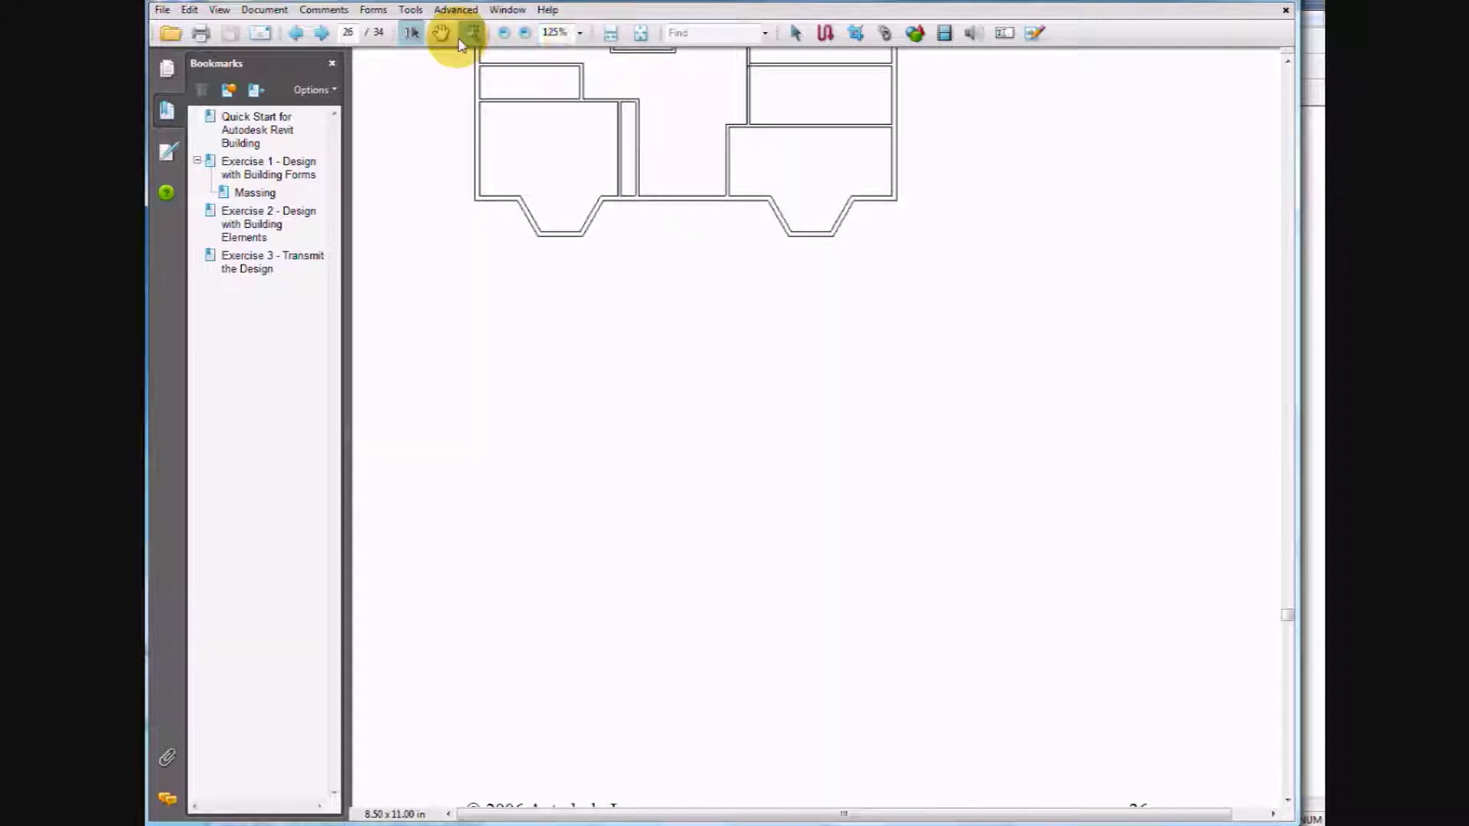
Read the Add Doors instructions on page 27 of the guide and return to the Revit floor plan.
click(411, 32)
click(322, 35)
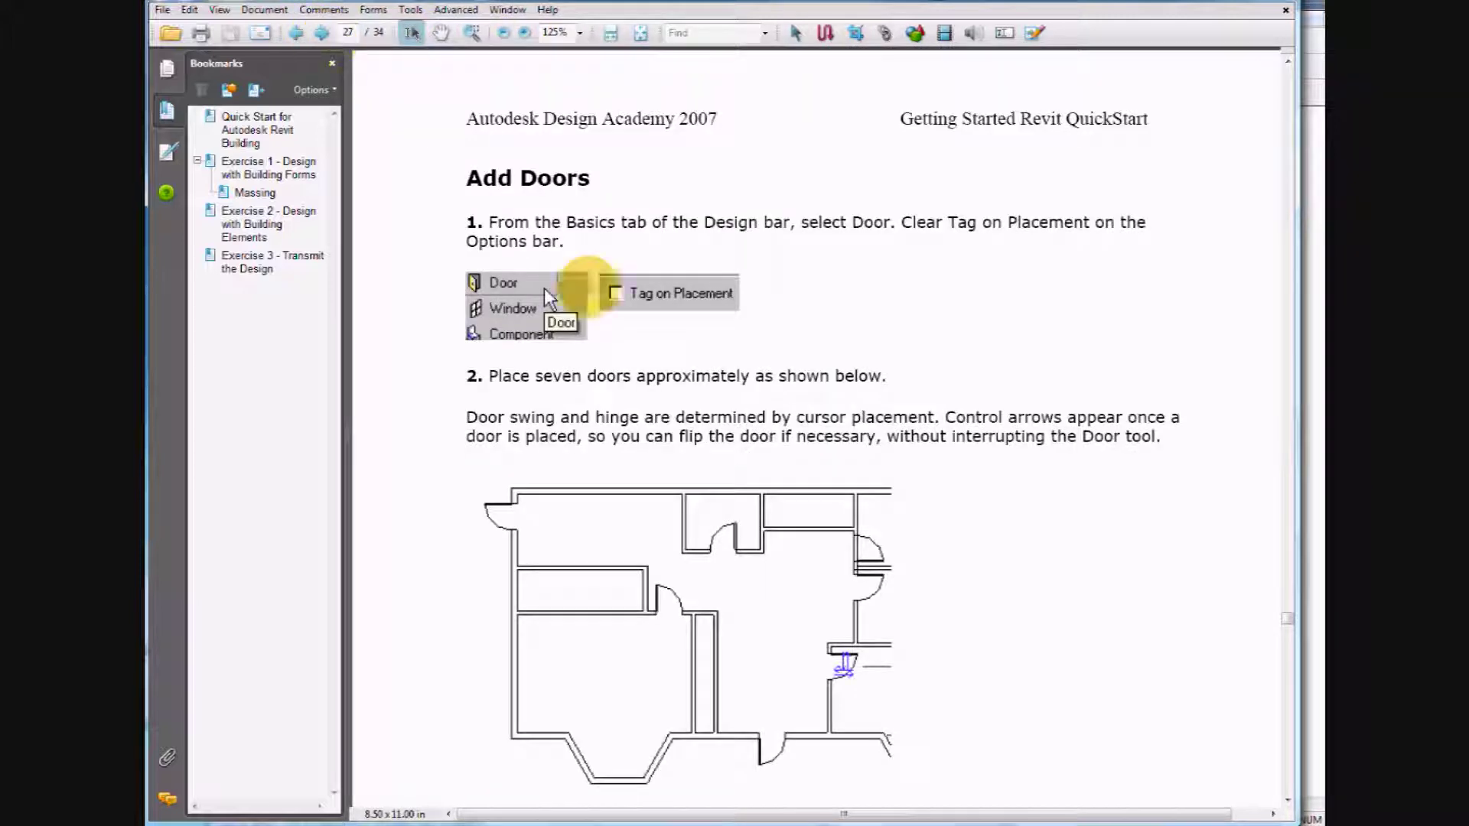
scroll(813, 515, down, 3)
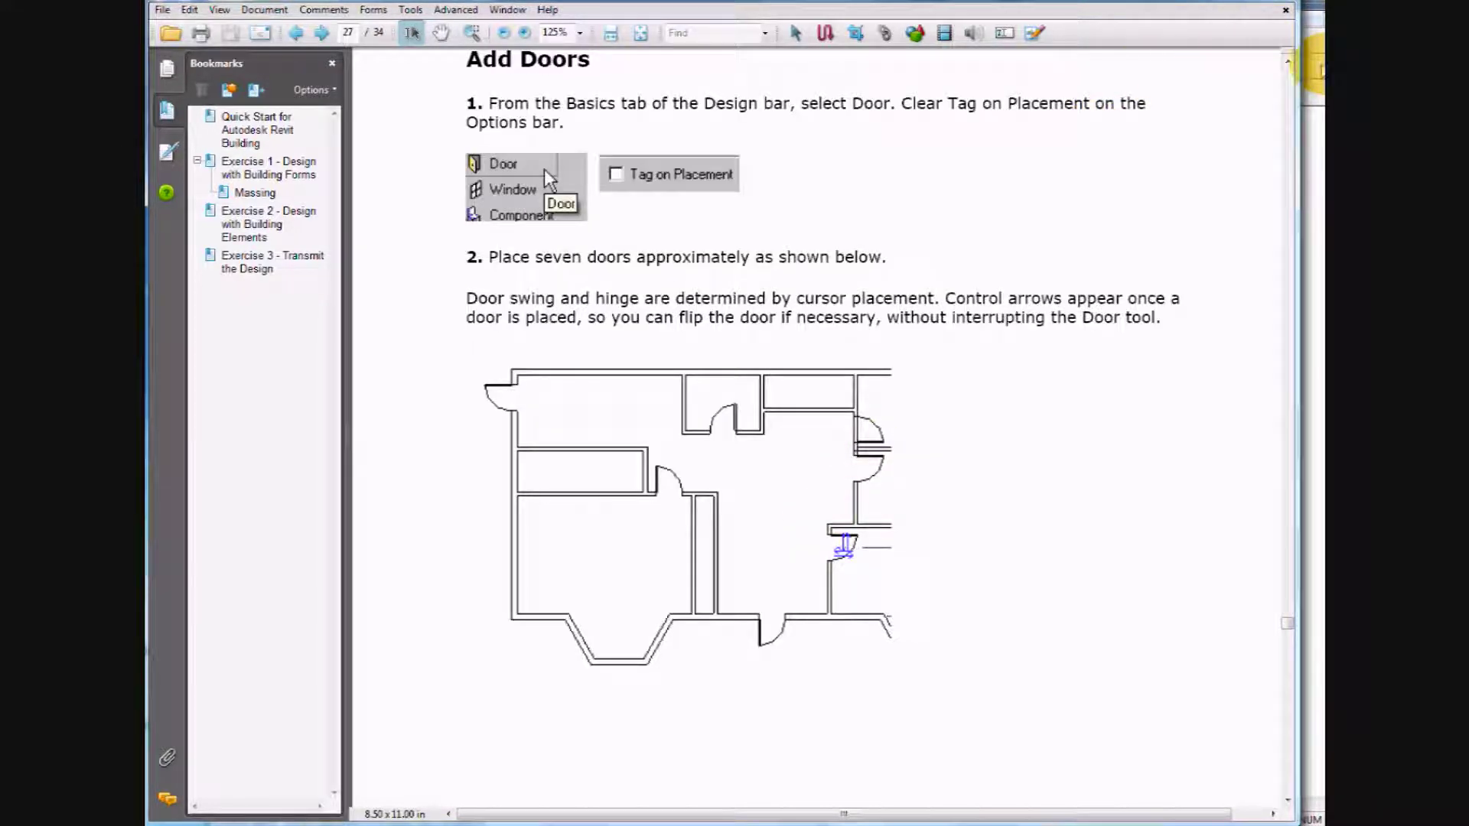
click(1316, 70)
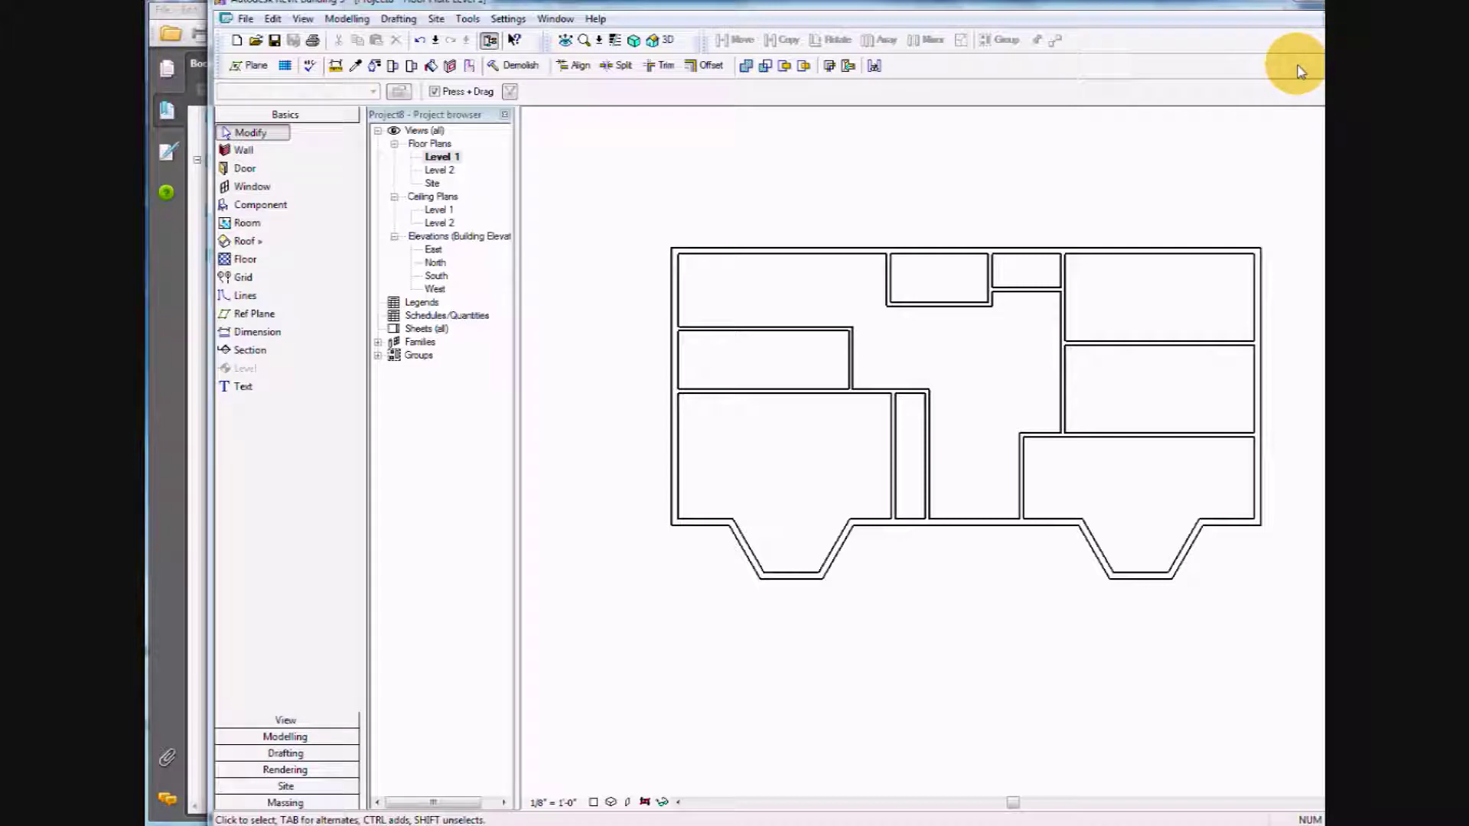
drag(1239, 10, 1199, 19)
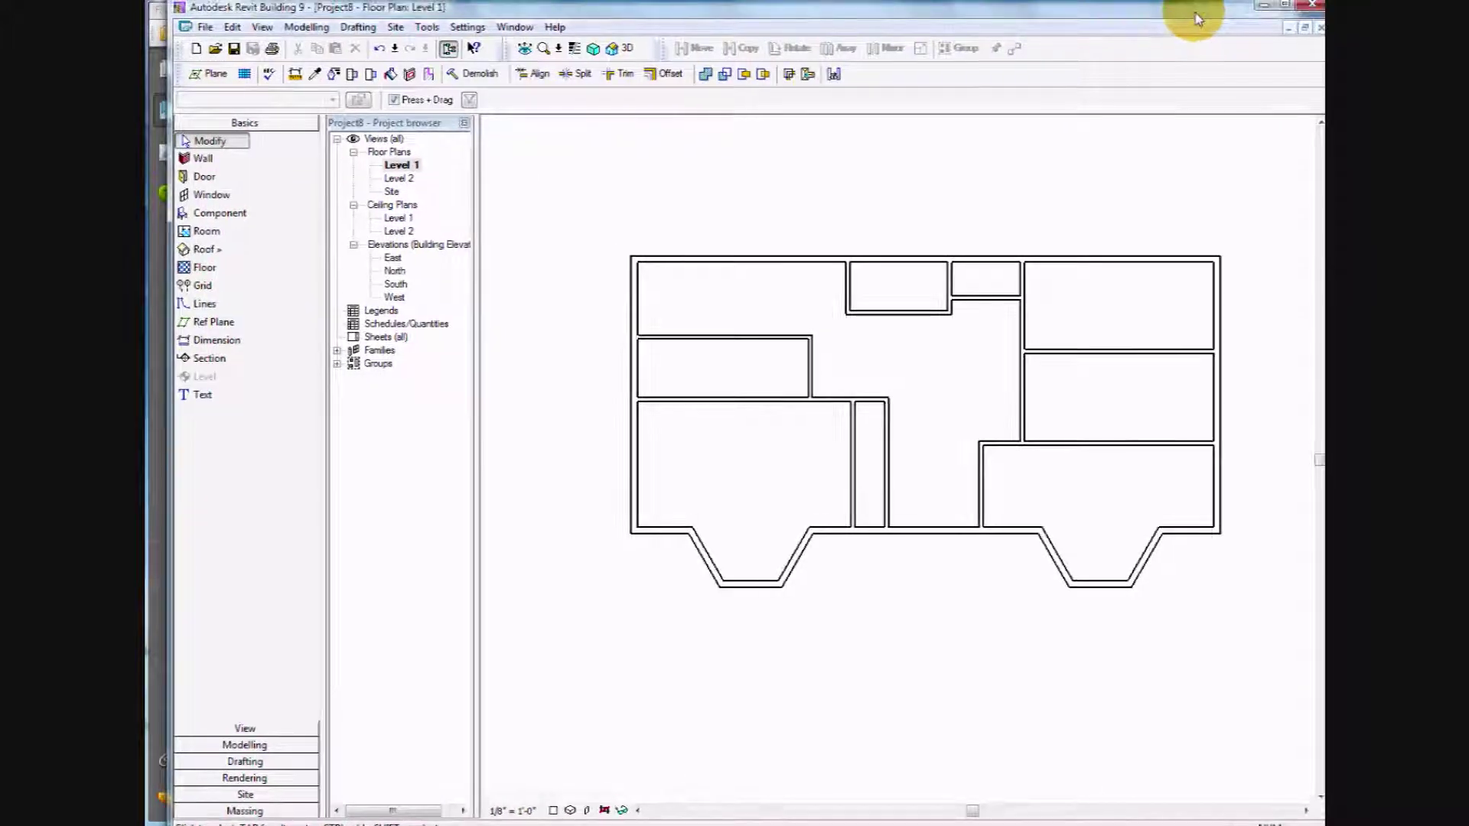
Place seven Single-Flush: 36" x 84" doors: five in the interior partitions, one in the front wall and one in the left exterior wall.
click(203, 177)
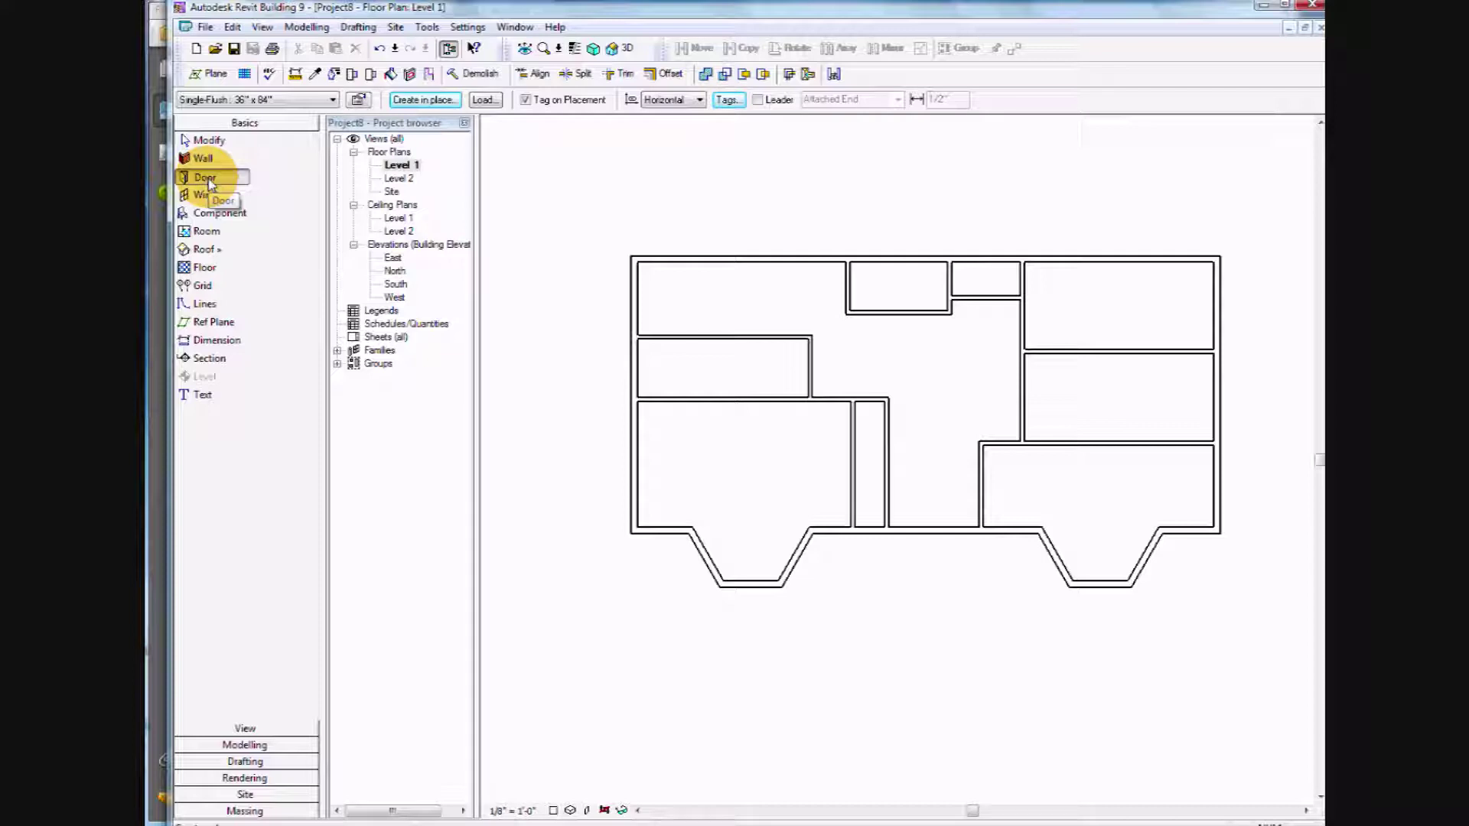
click(834, 407)
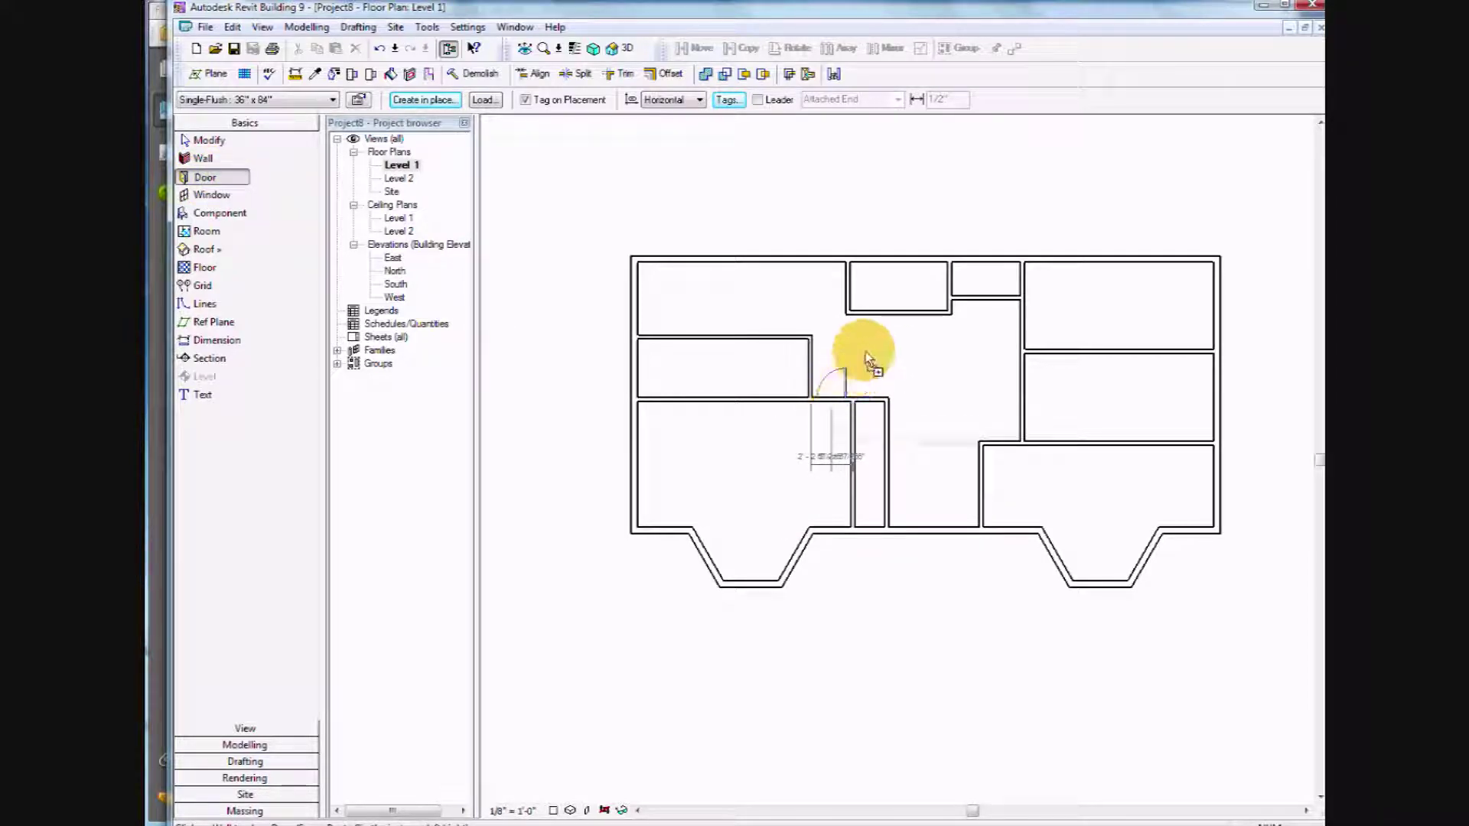
click(900, 300)
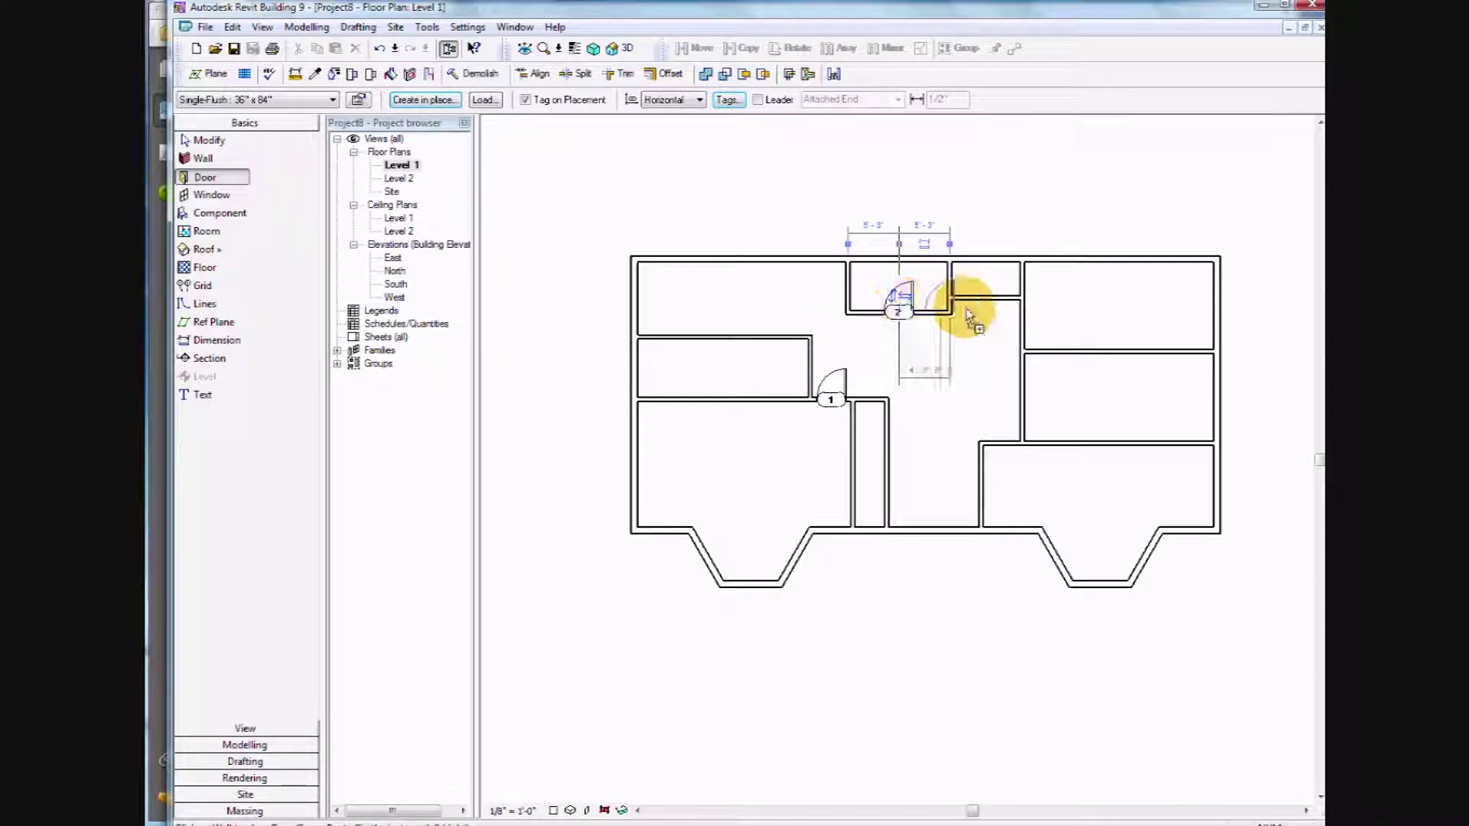
click(1028, 328)
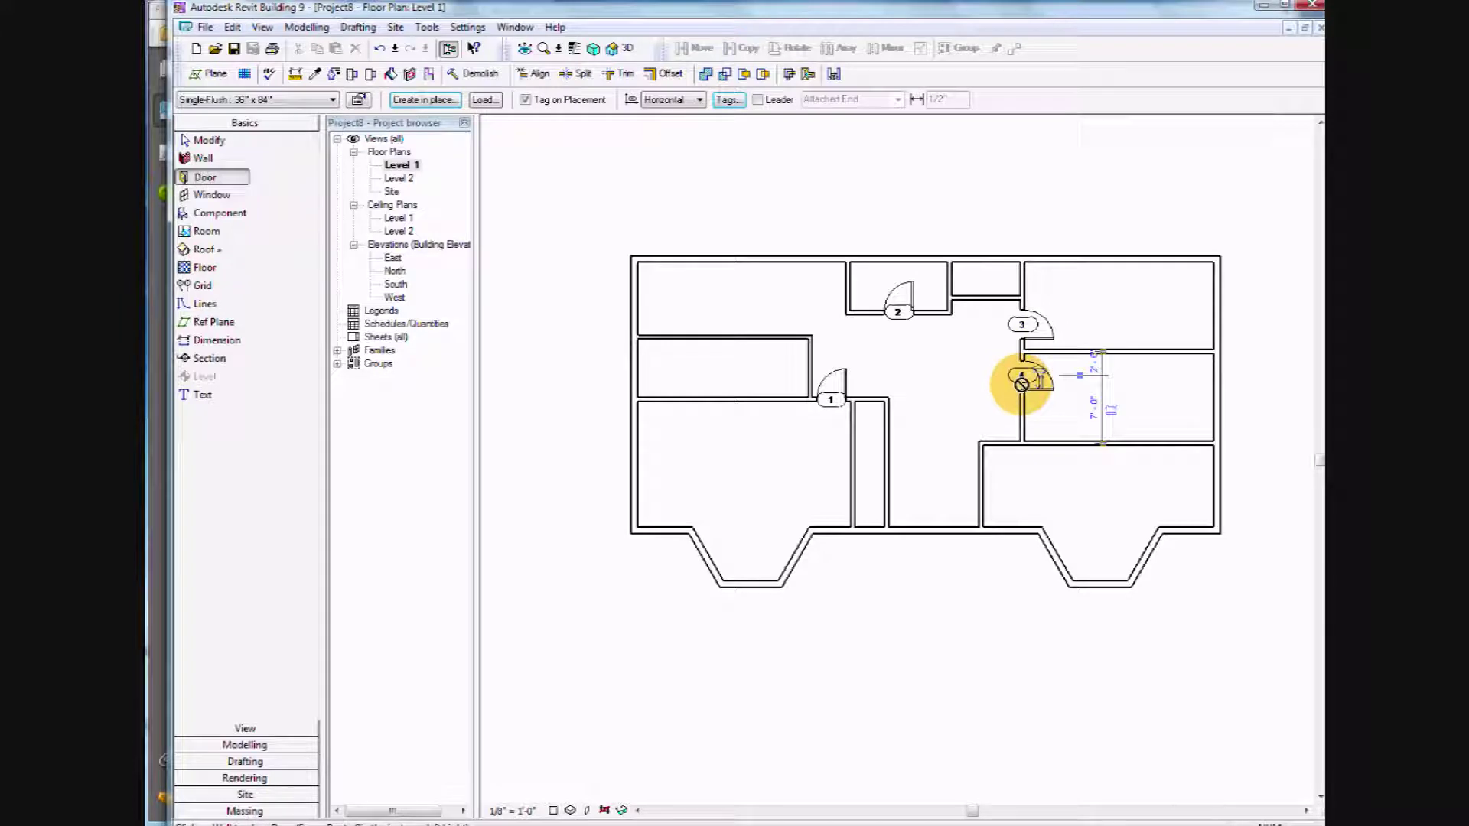
click(1023, 380)
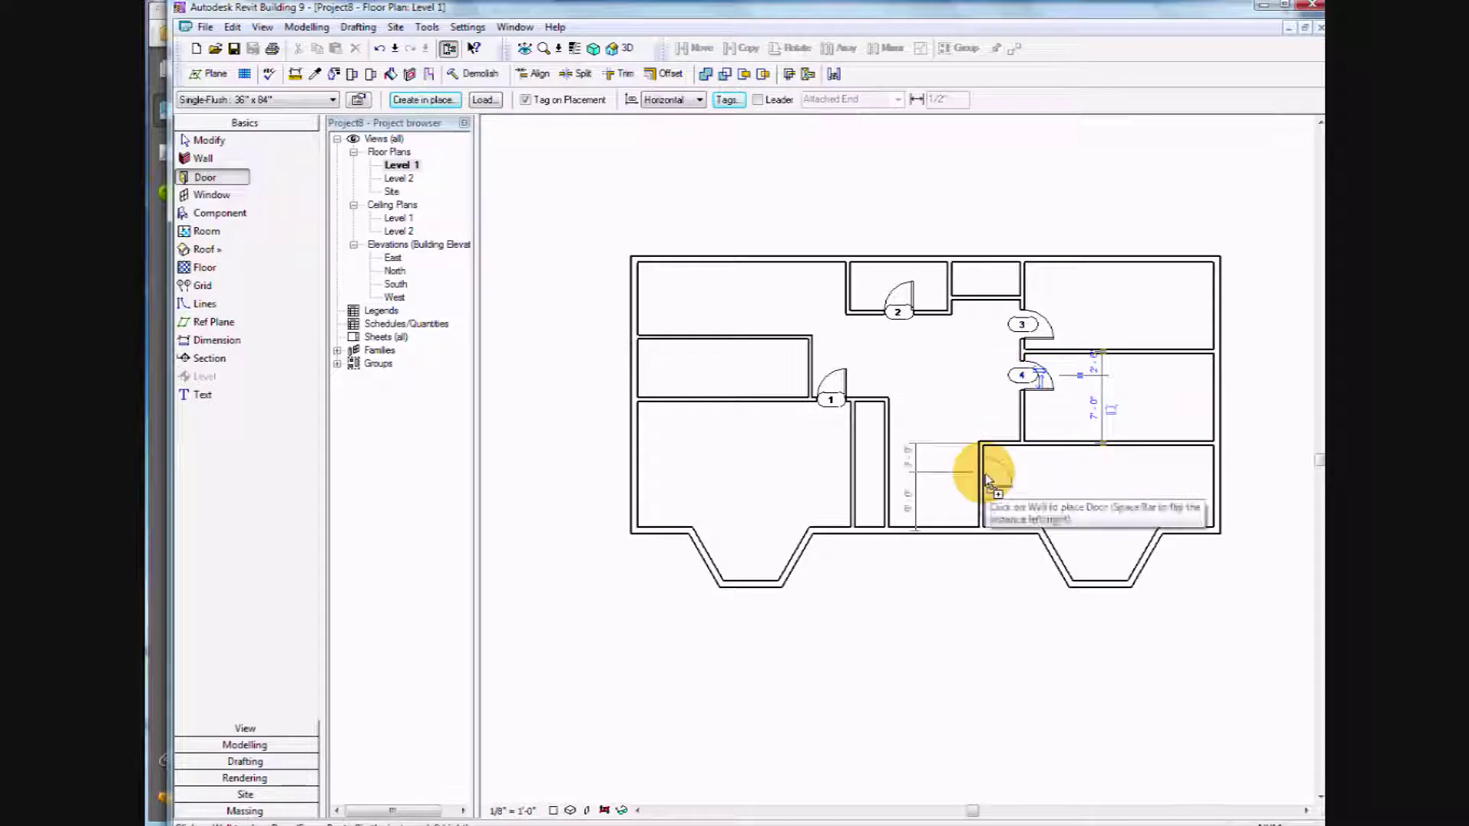
click(985, 477)
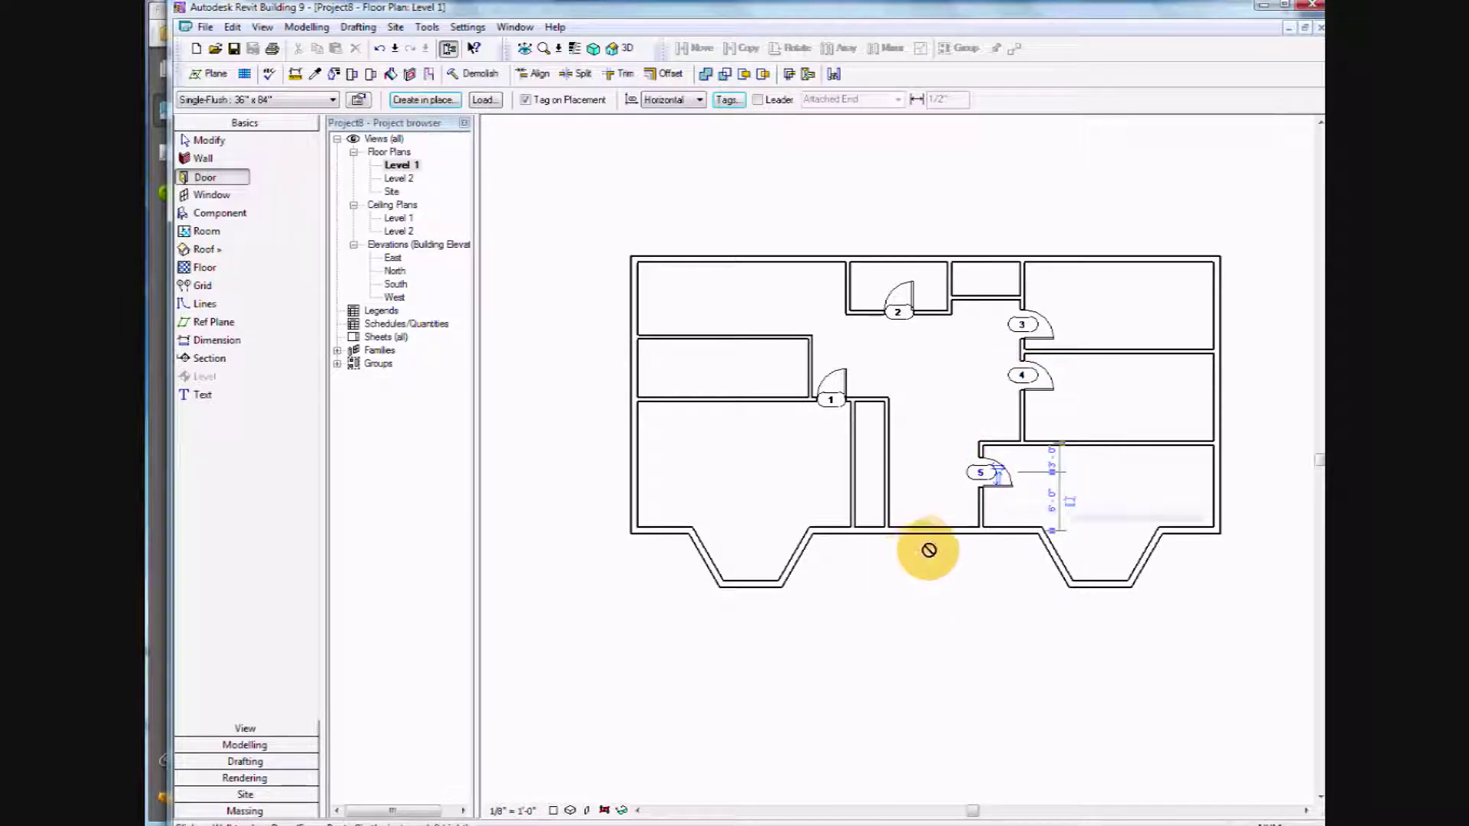
click(942, 541)
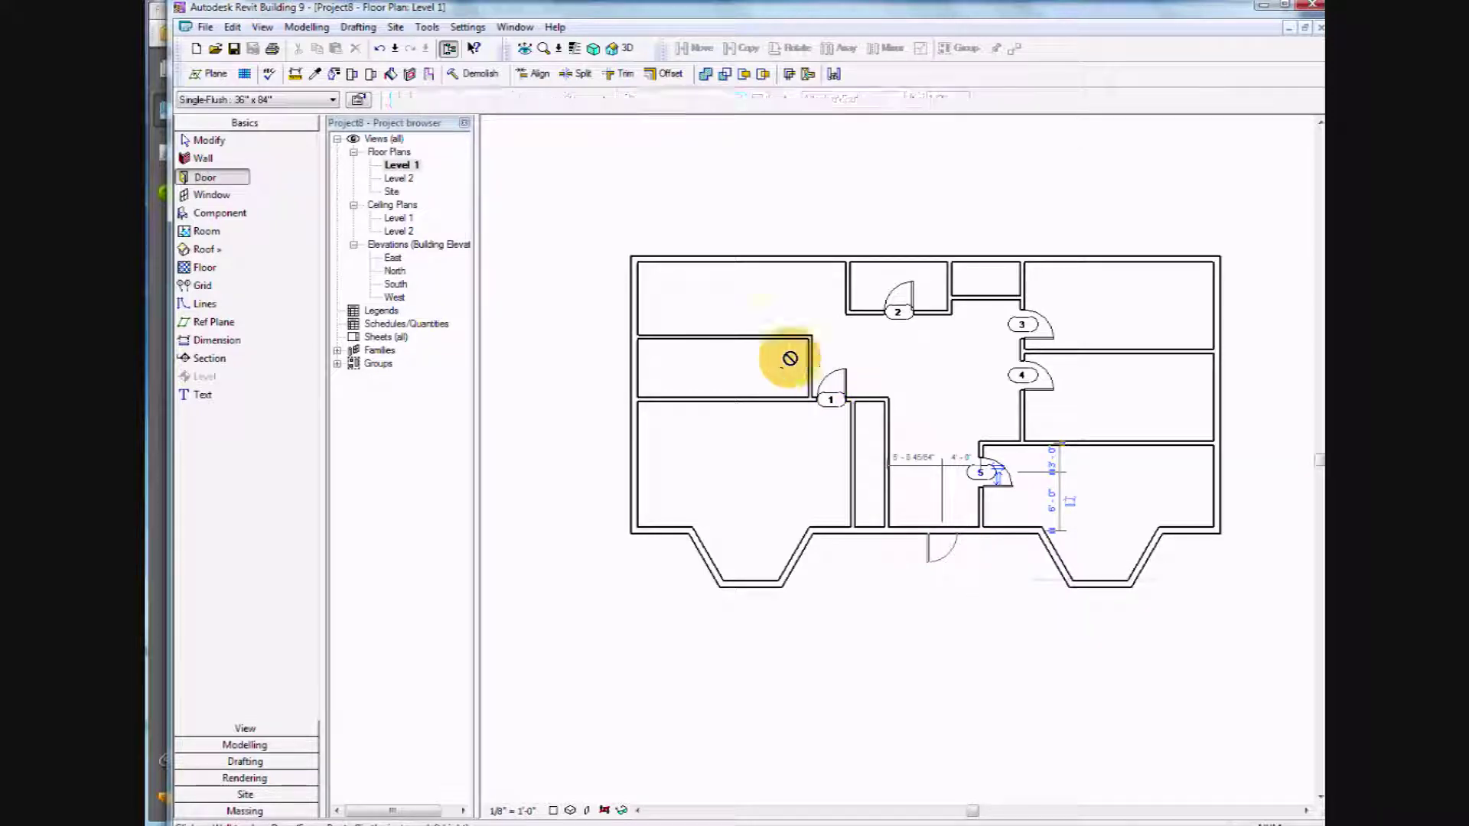
click(634, 306)
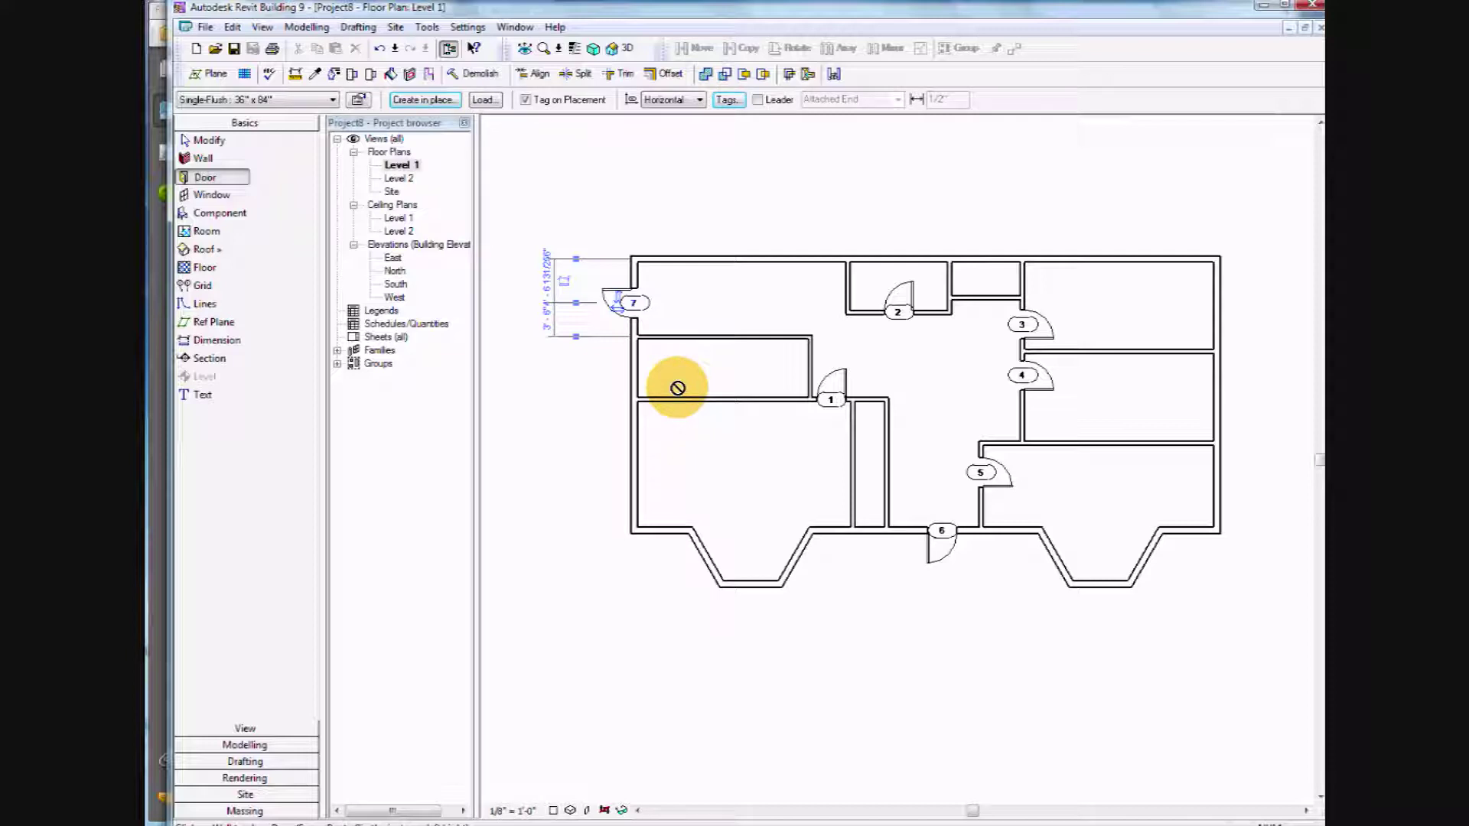
Read the Add Windows instructions on page 28 of the PDF guide and return to Revit.
click(156, 222)
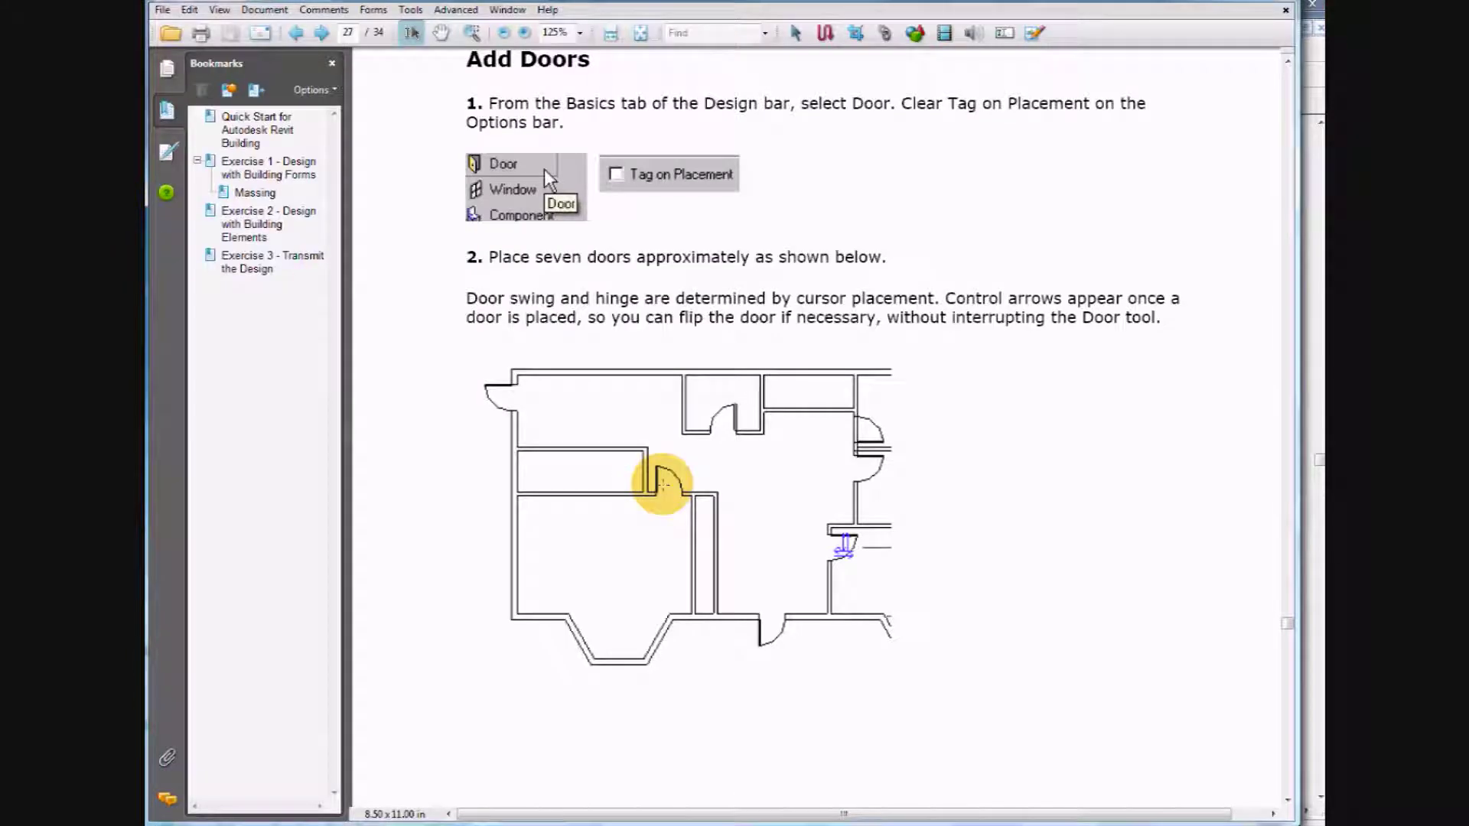
scroll(658, 484, down, 5)
scroll(668, 483, down, 2)
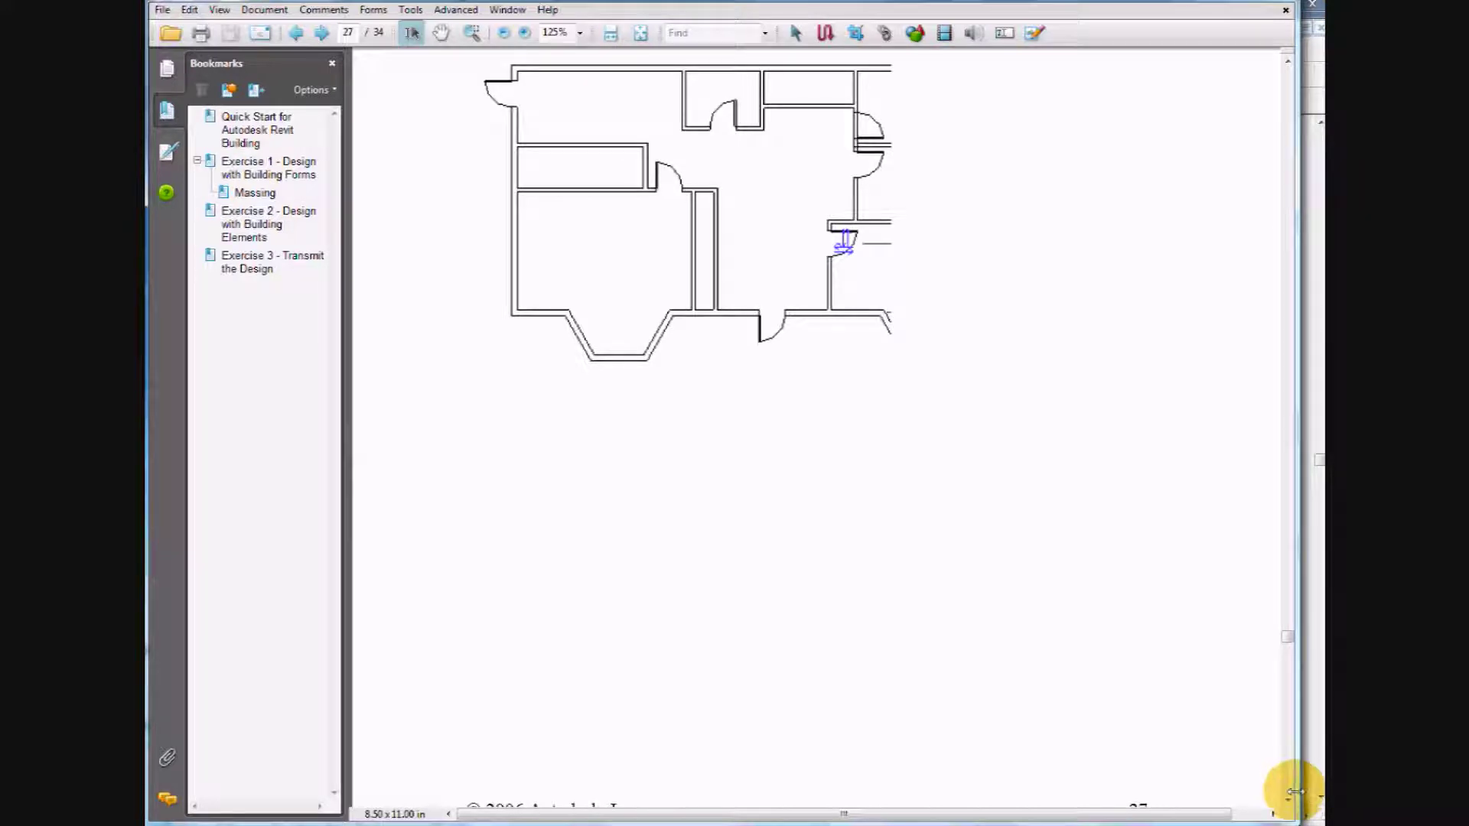
click(322, 34)
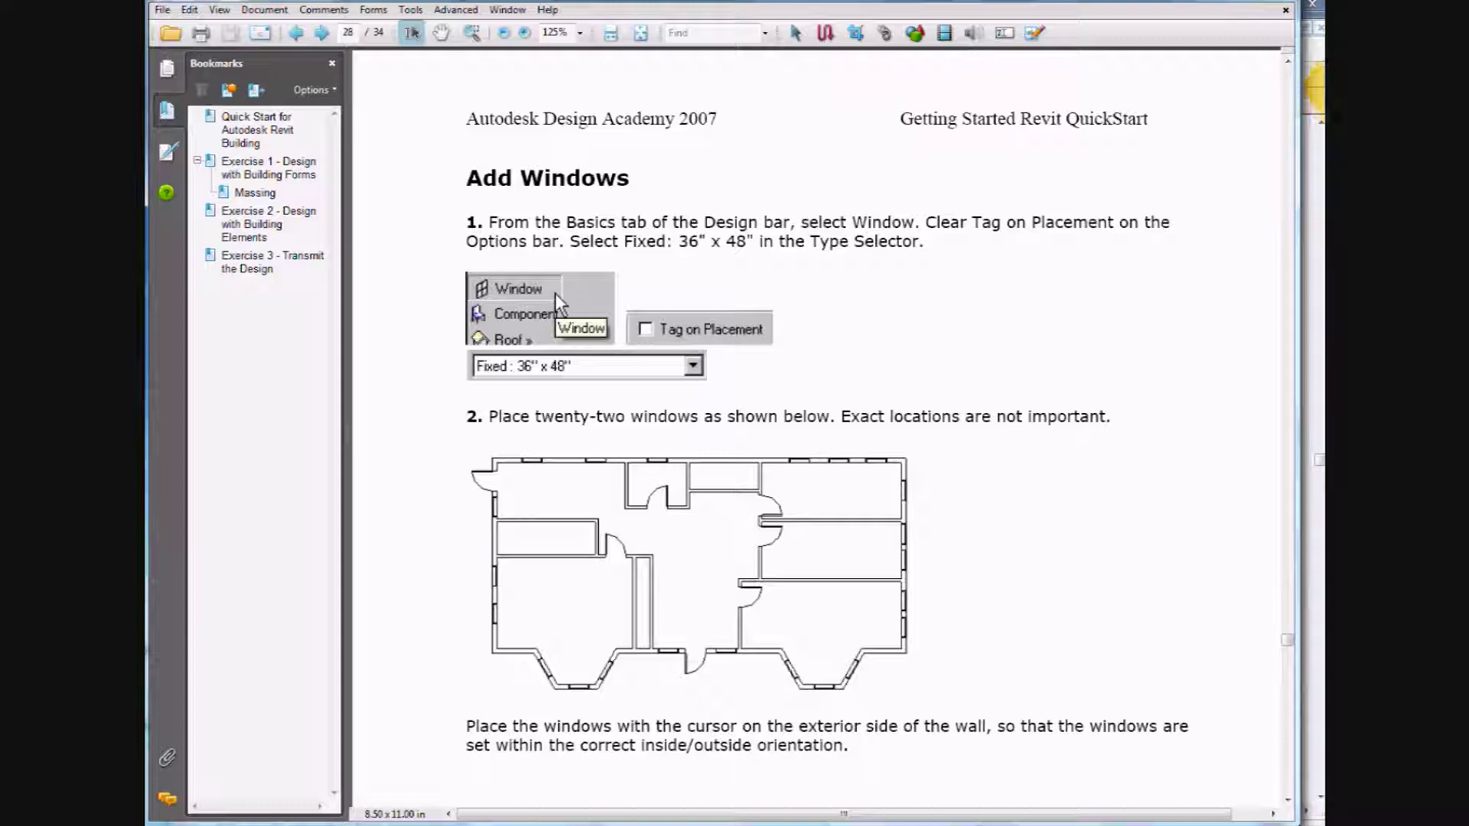
click(1316, 54)
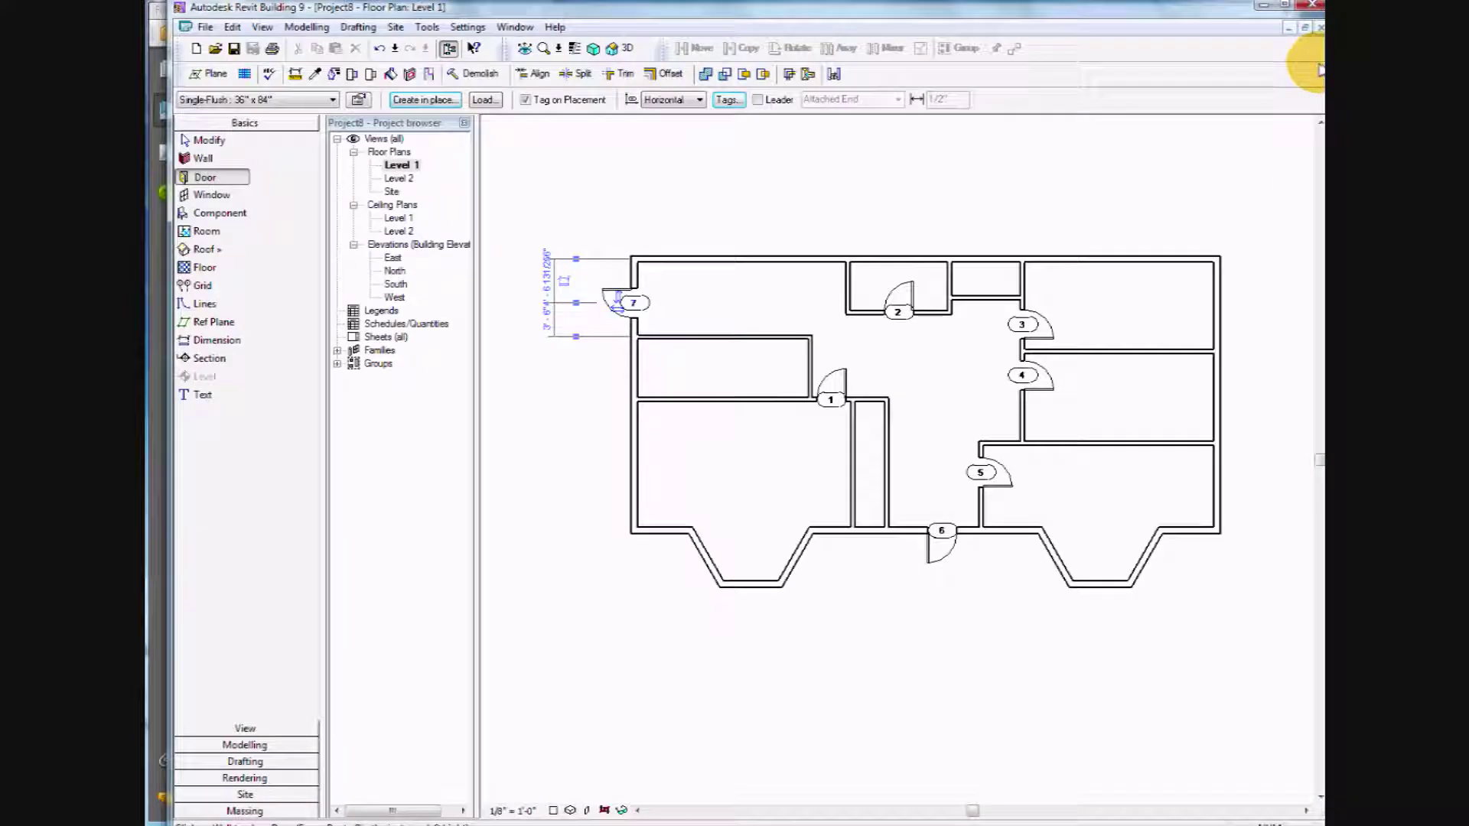
Place Fixed: 36" x 48" windows along the back and right exterior walls, beside the front door and around the right bay.
click(206, 195)
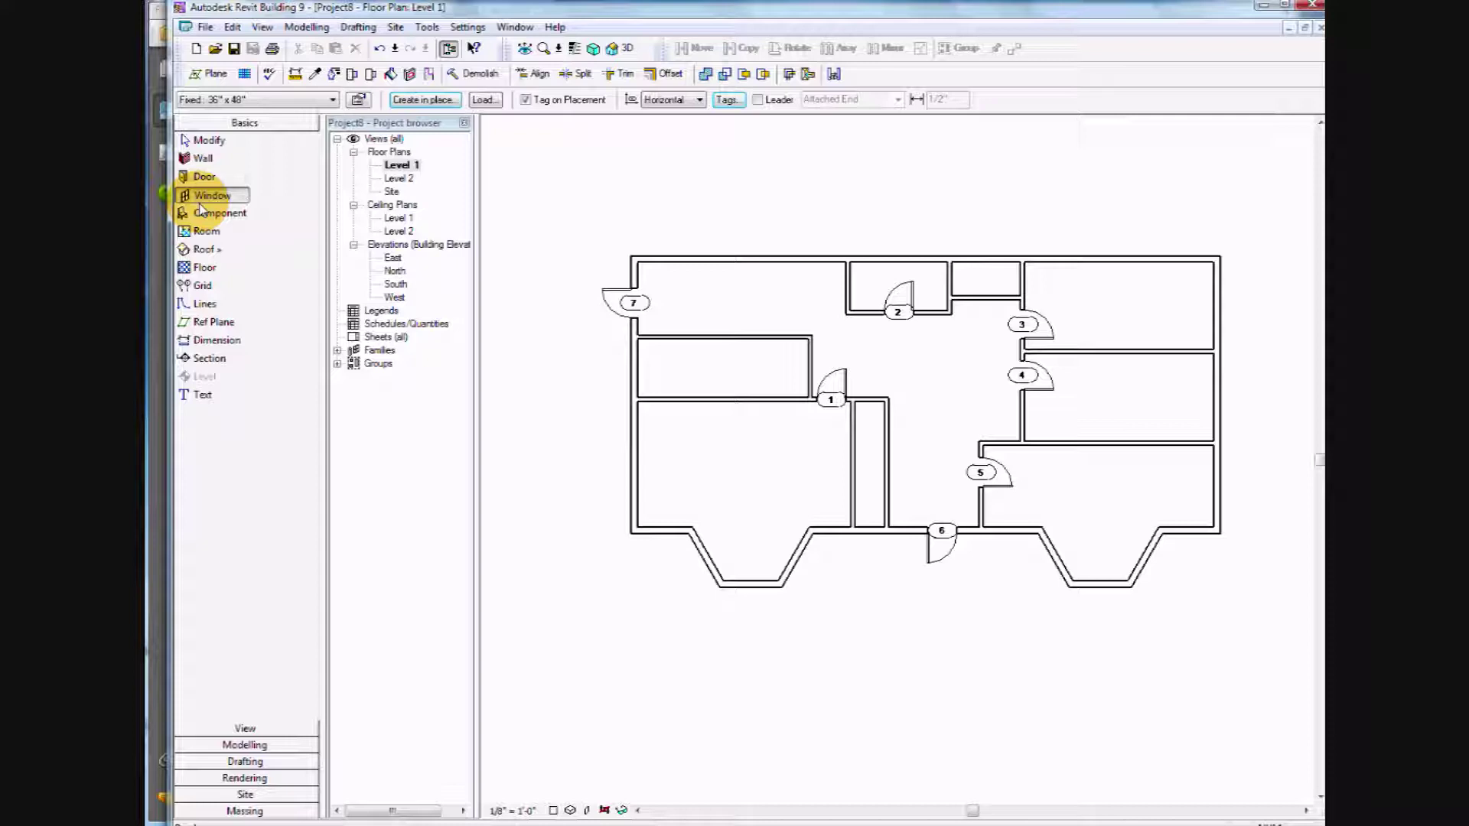
click(332, 100)
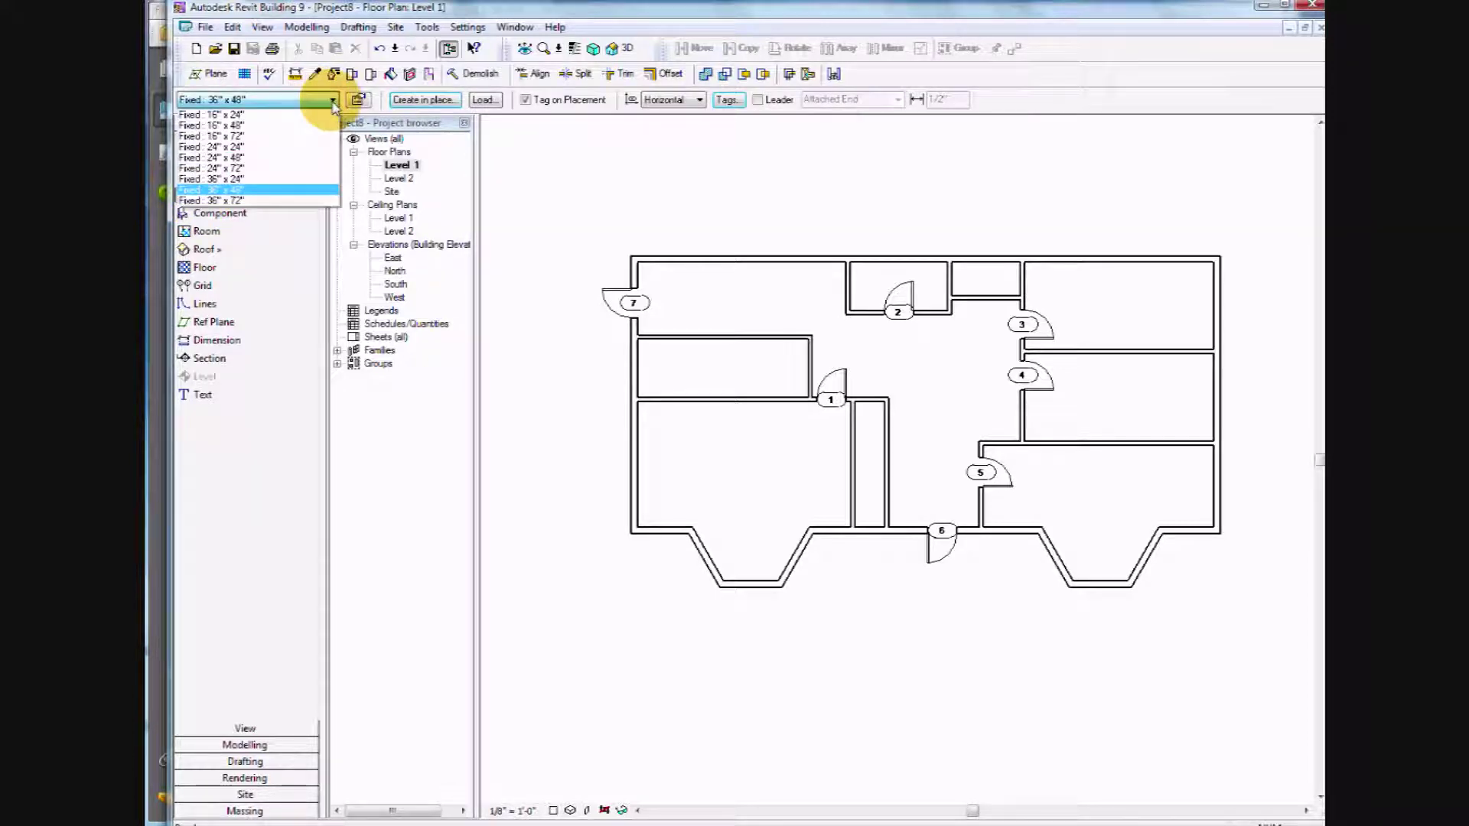
click(333, 101)
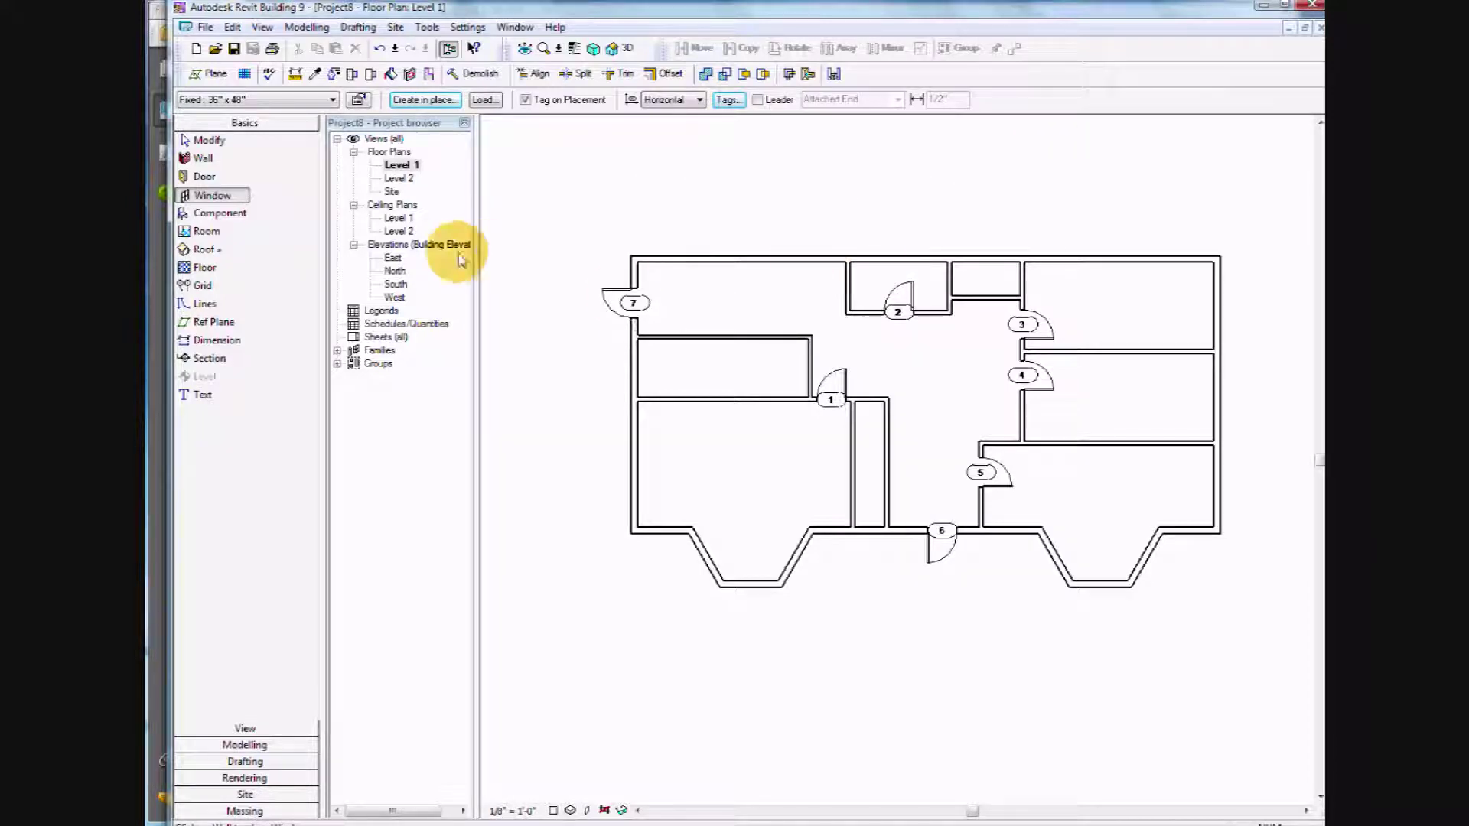
click(678, 259)
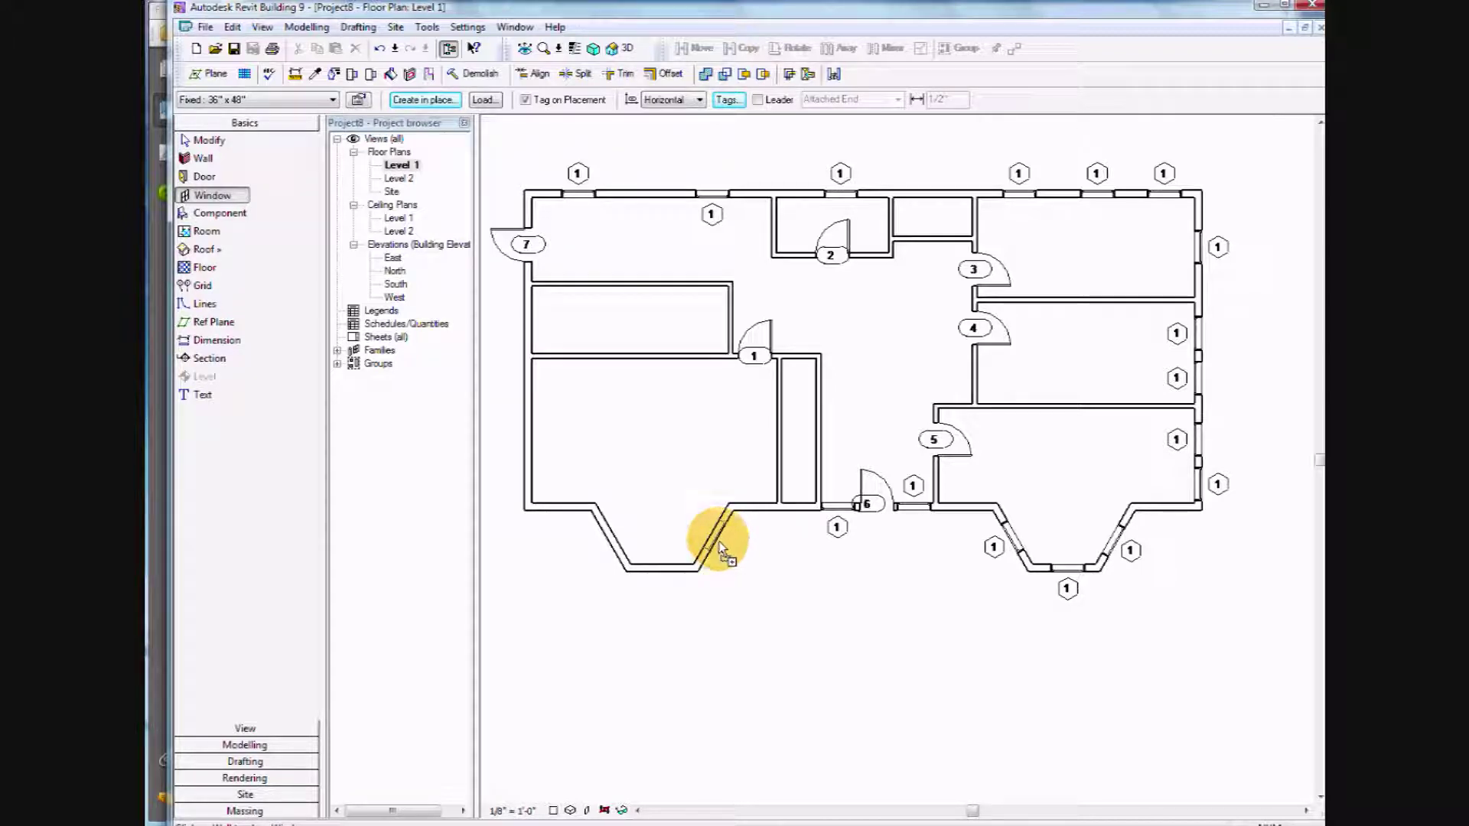
Place one Fixed: 36" x 48" window in each of the three walls of the left bay.
click(719, 545)
click(657, 575)
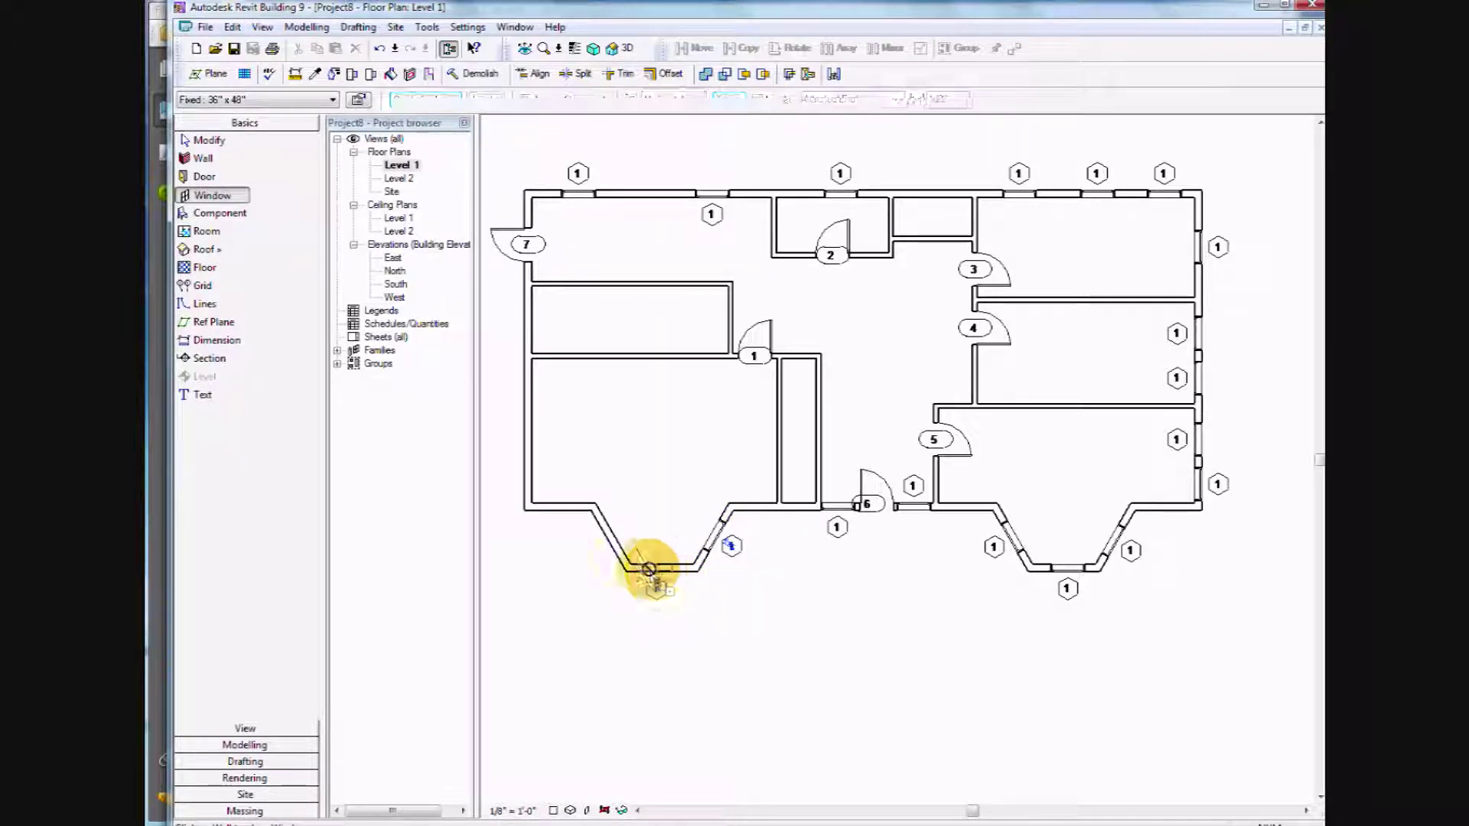
click(617, 547)
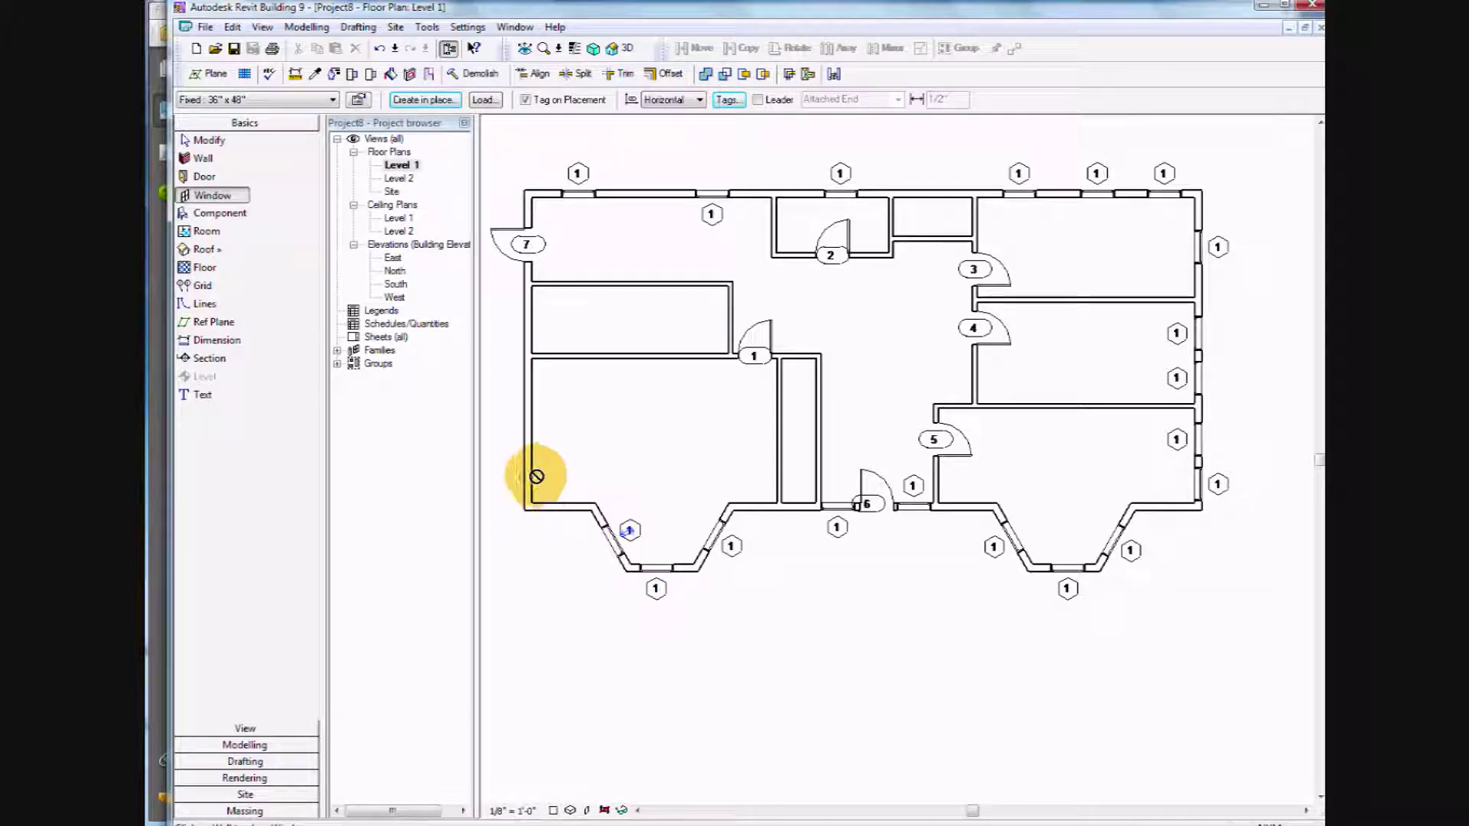
Place three Fixed: 36" x 48" windows in the left exterior wall: two in the large front room and one in the narrow room.
click(526, 465)
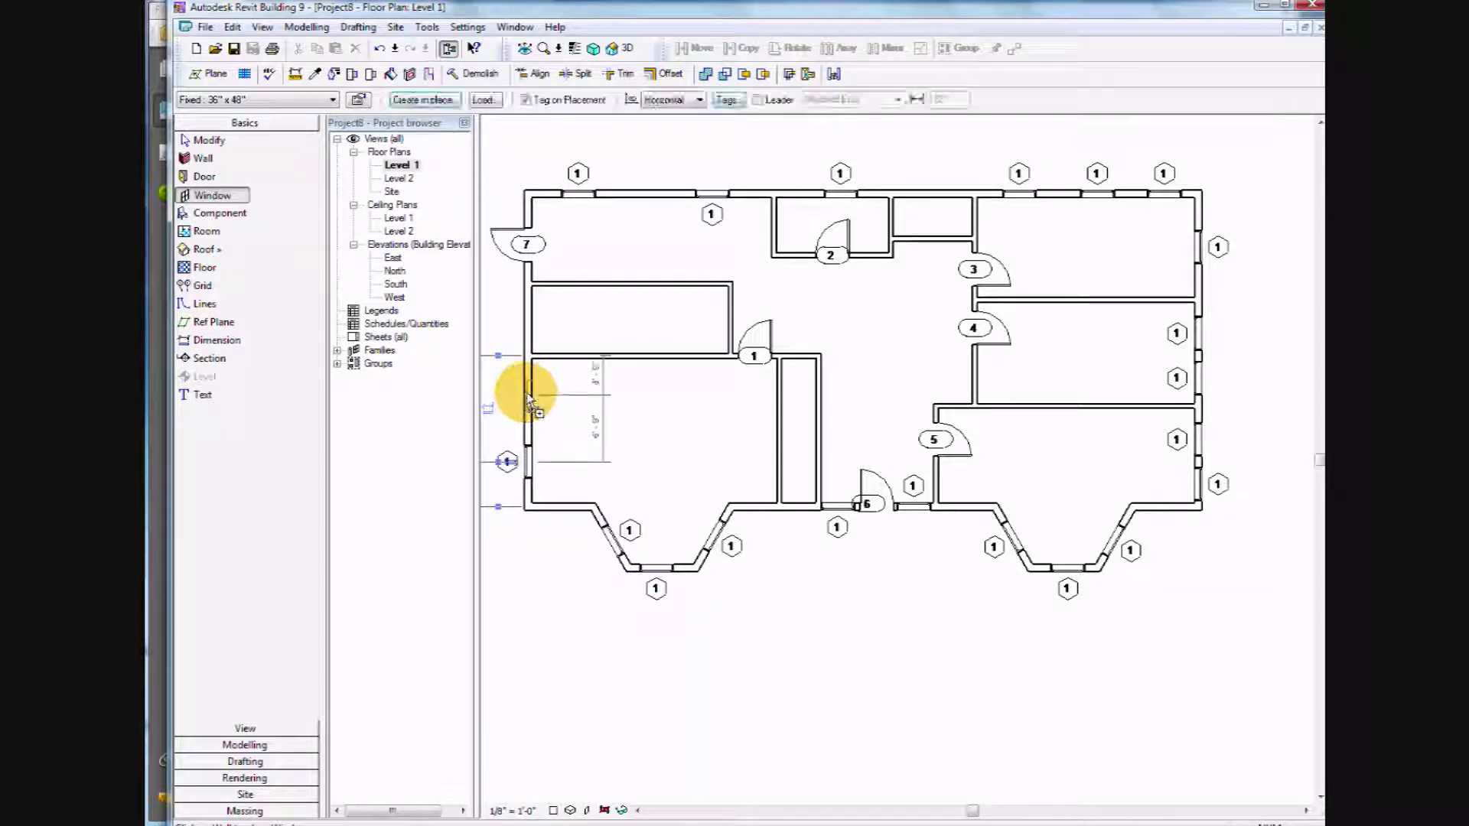
click(527, 393)
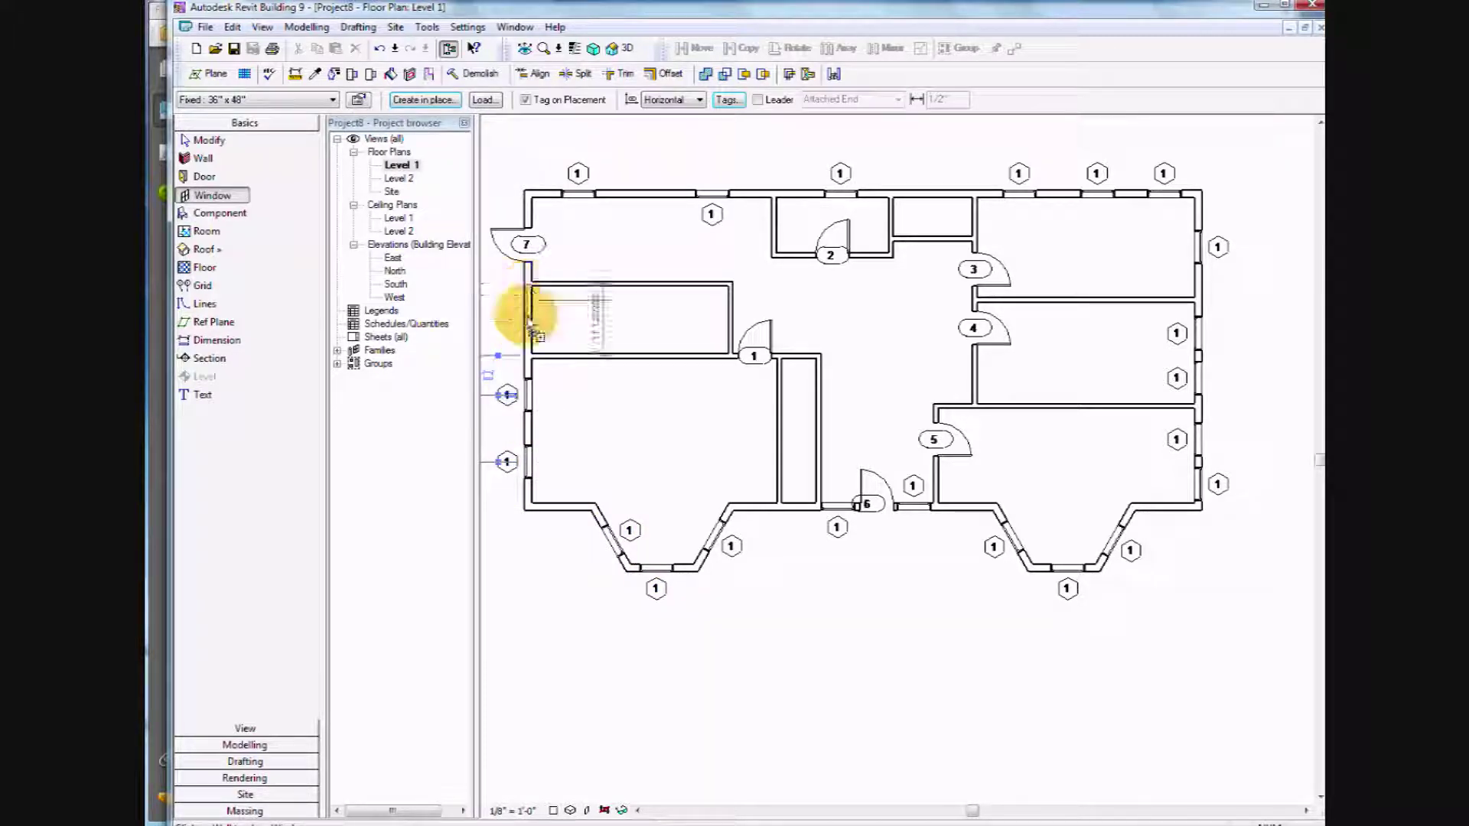
click(528, 323)
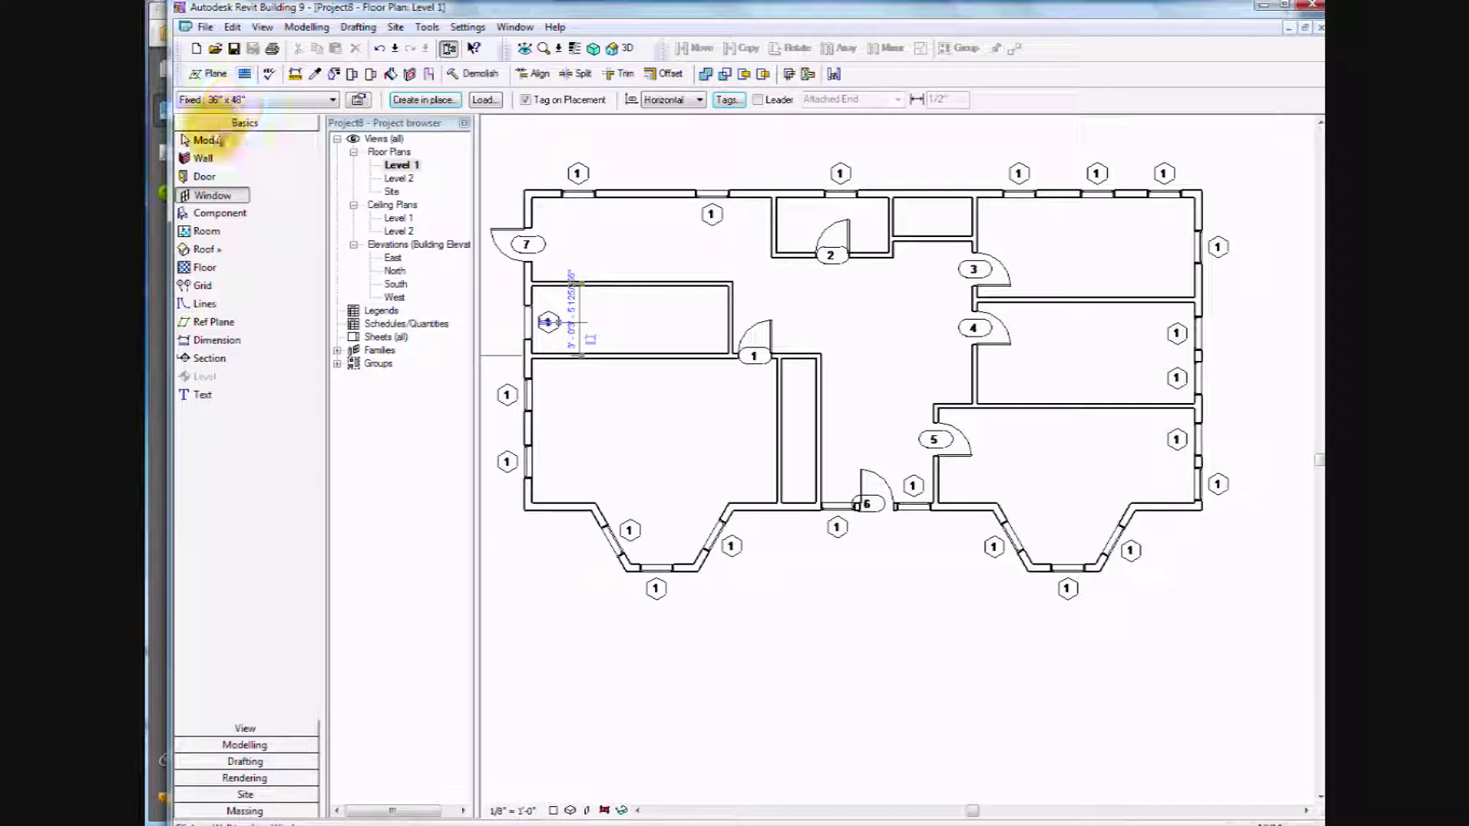
click(208, 142)
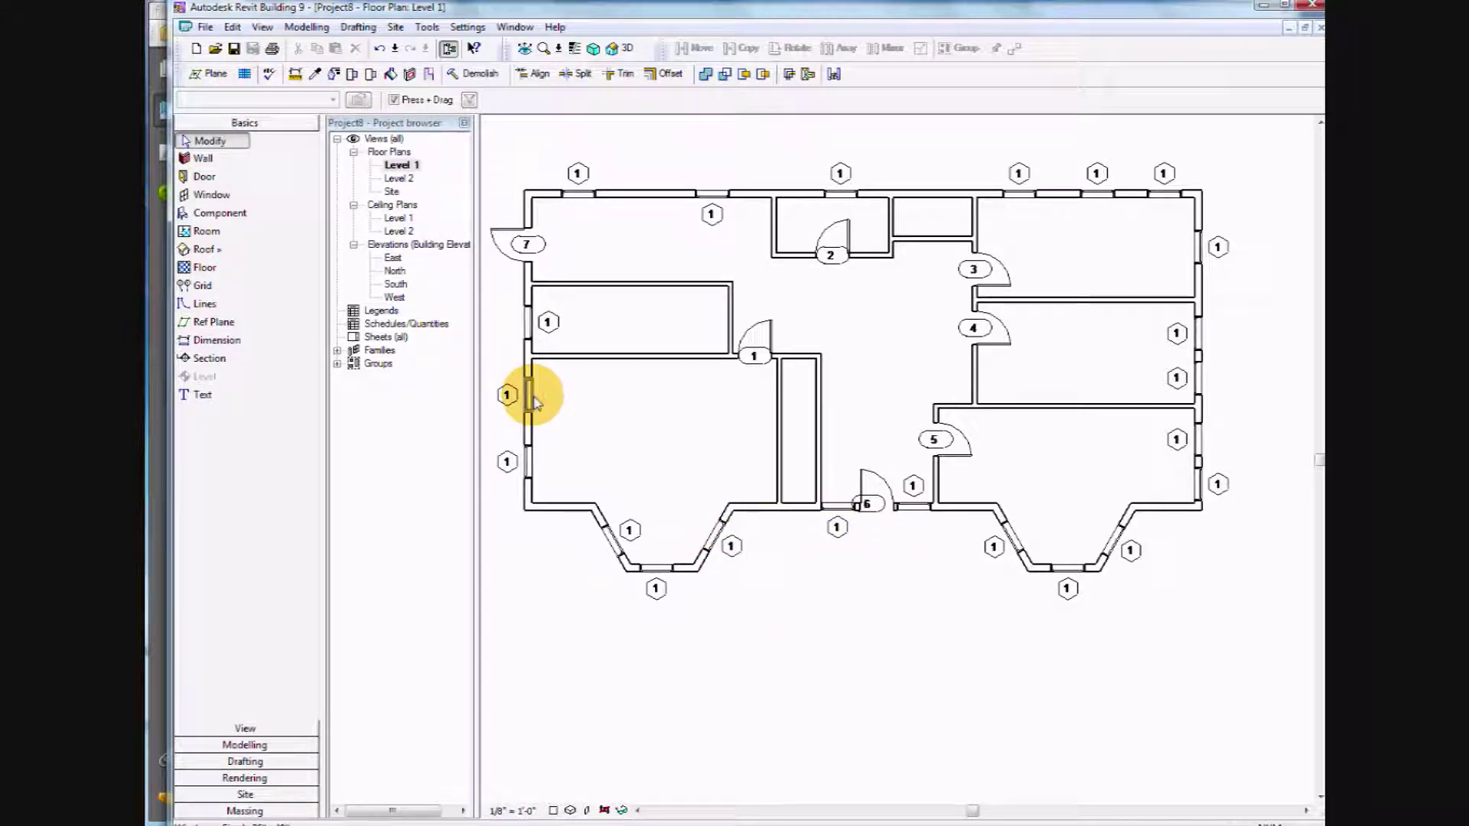
Shift the narrow left room's back partition slightly toward the front, and move exterior door 7 closer to the back corner.
click(562, 294)
mouse_move(606, 289)
mouse_down()
mouse_move(610, 311)
mouse_move(607, 289)
mouse_up()
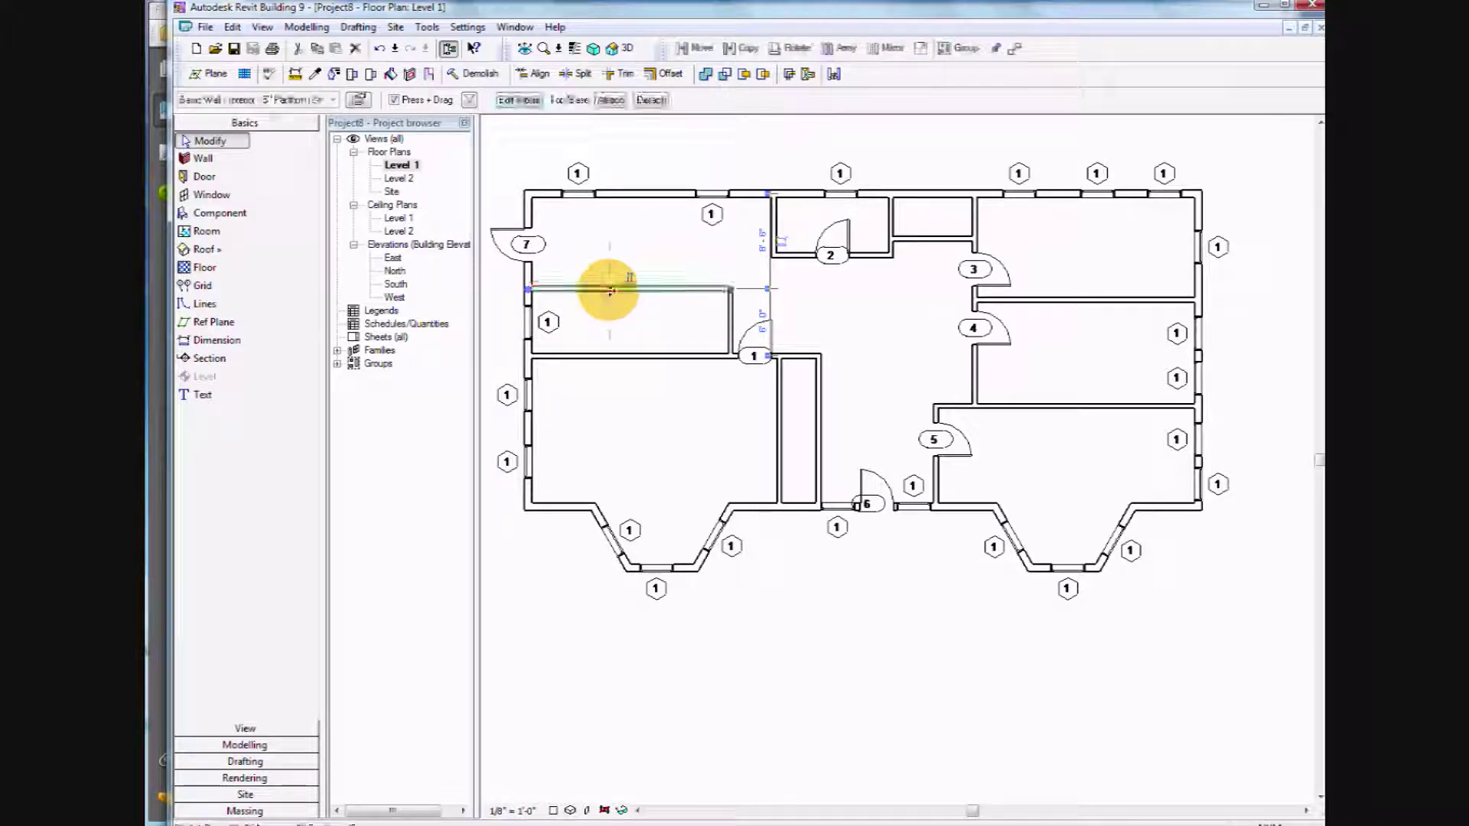
click(540, 251)
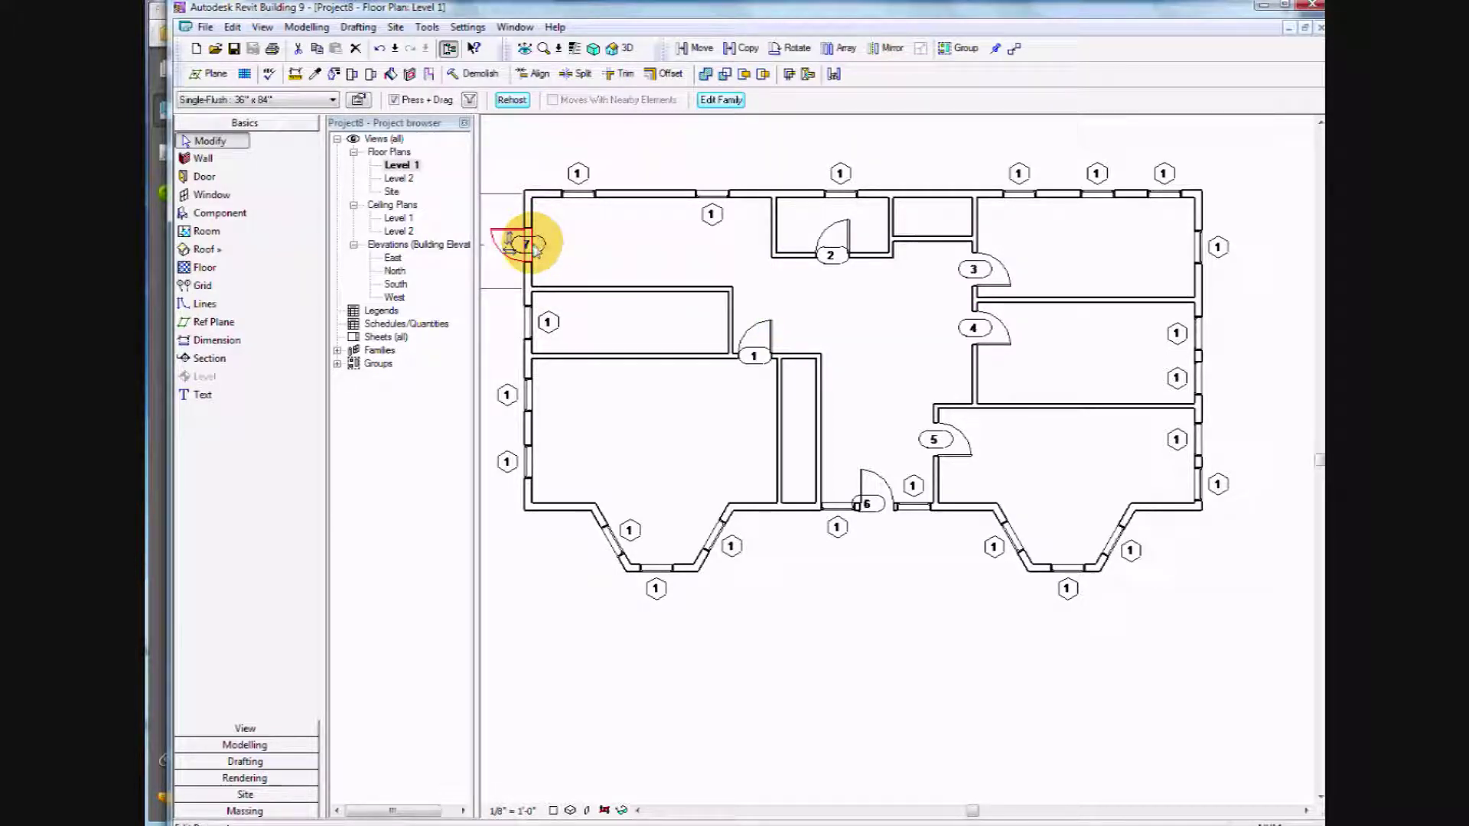
click(525, 244)
click(520, 232)
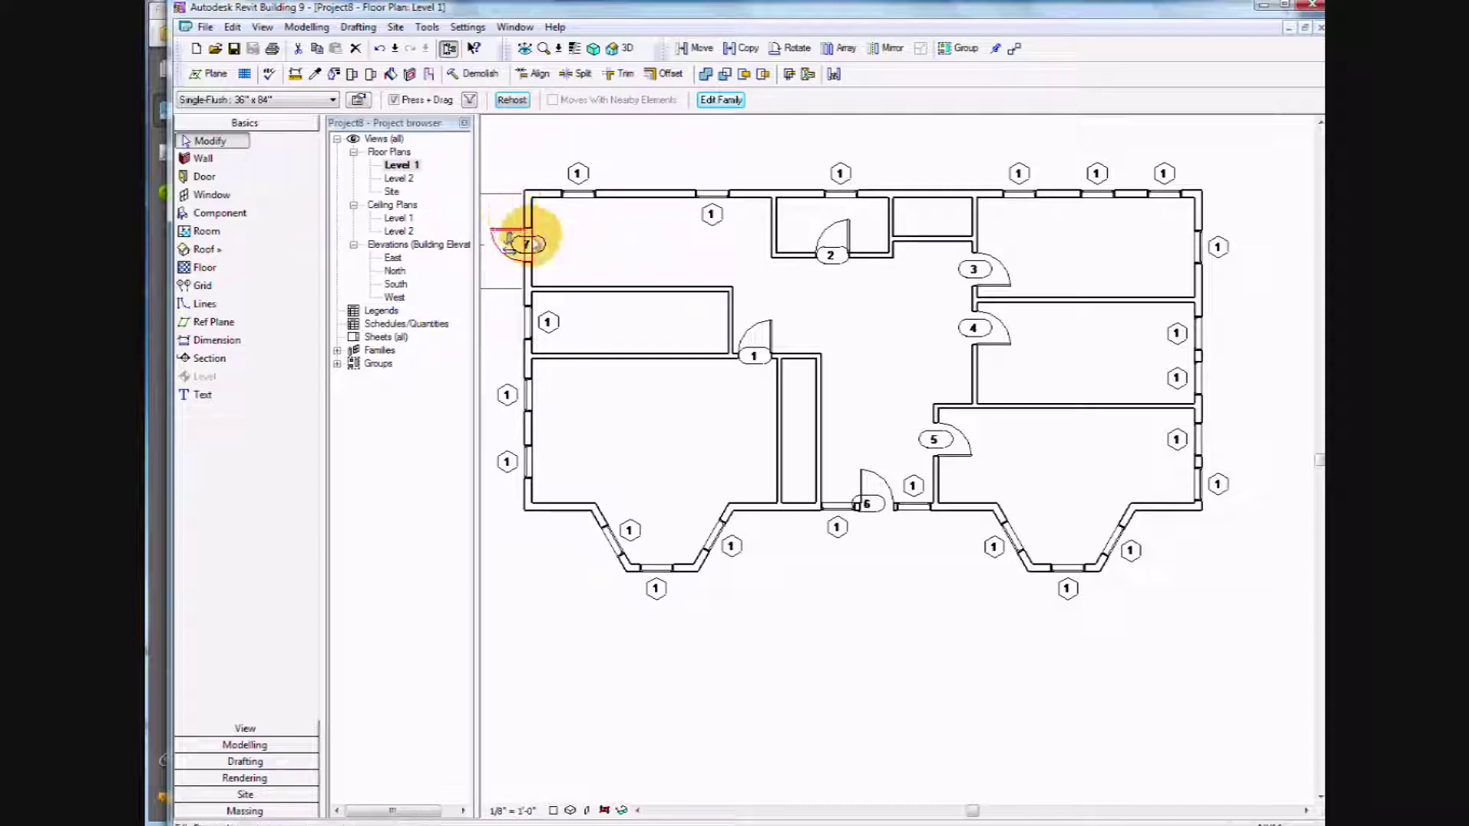
drag(530, 224, 527, 221)
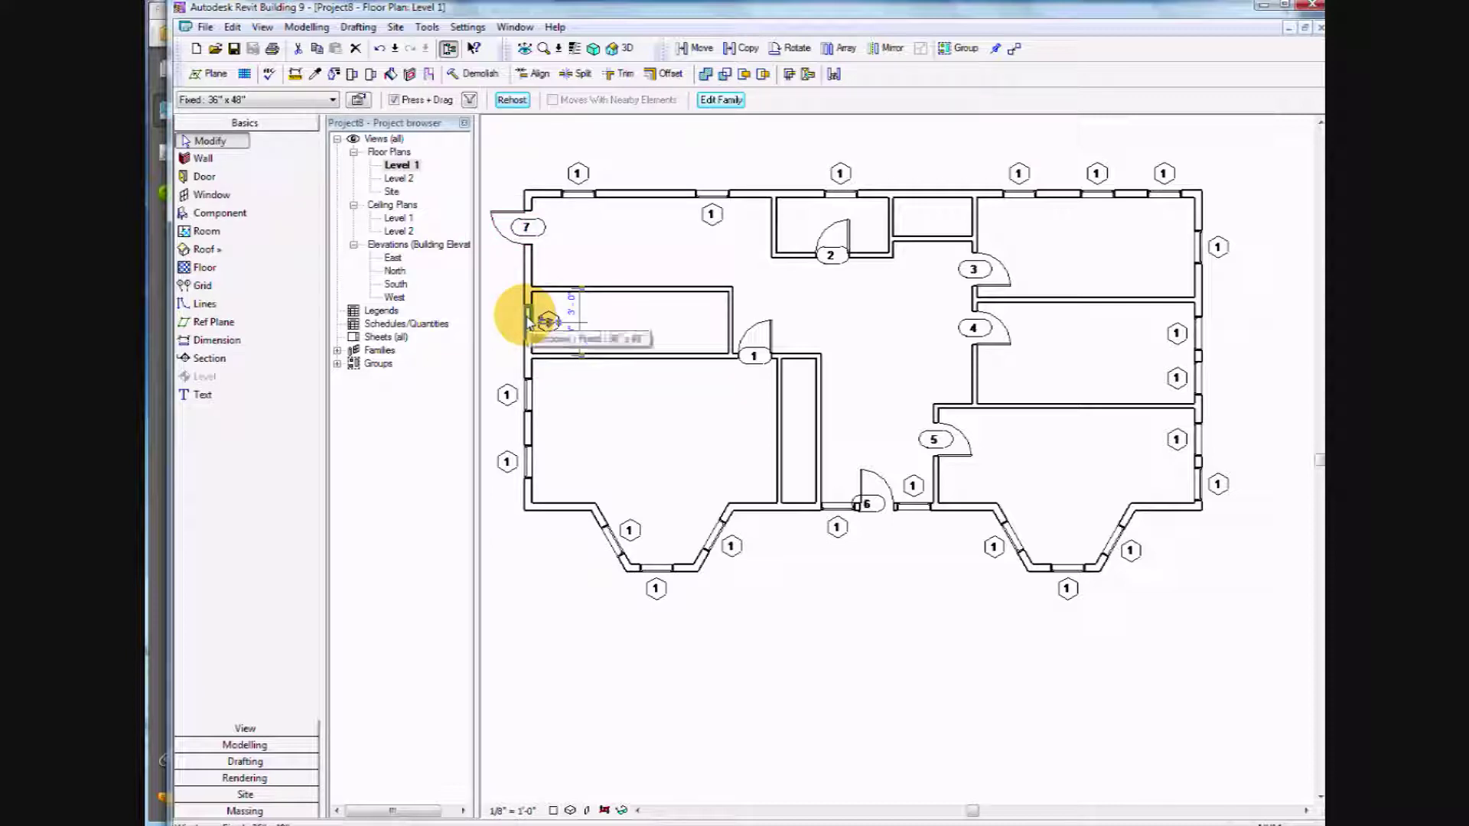
Move the narrow room's window along the left exterior wall to between door 7 and the partition.
click(526, 310)
mouse_move(528, 283)
mouse_down()
mouse_move(527, 257)
mouse_move(548, 266)
mouse_up()
click(600, 289)
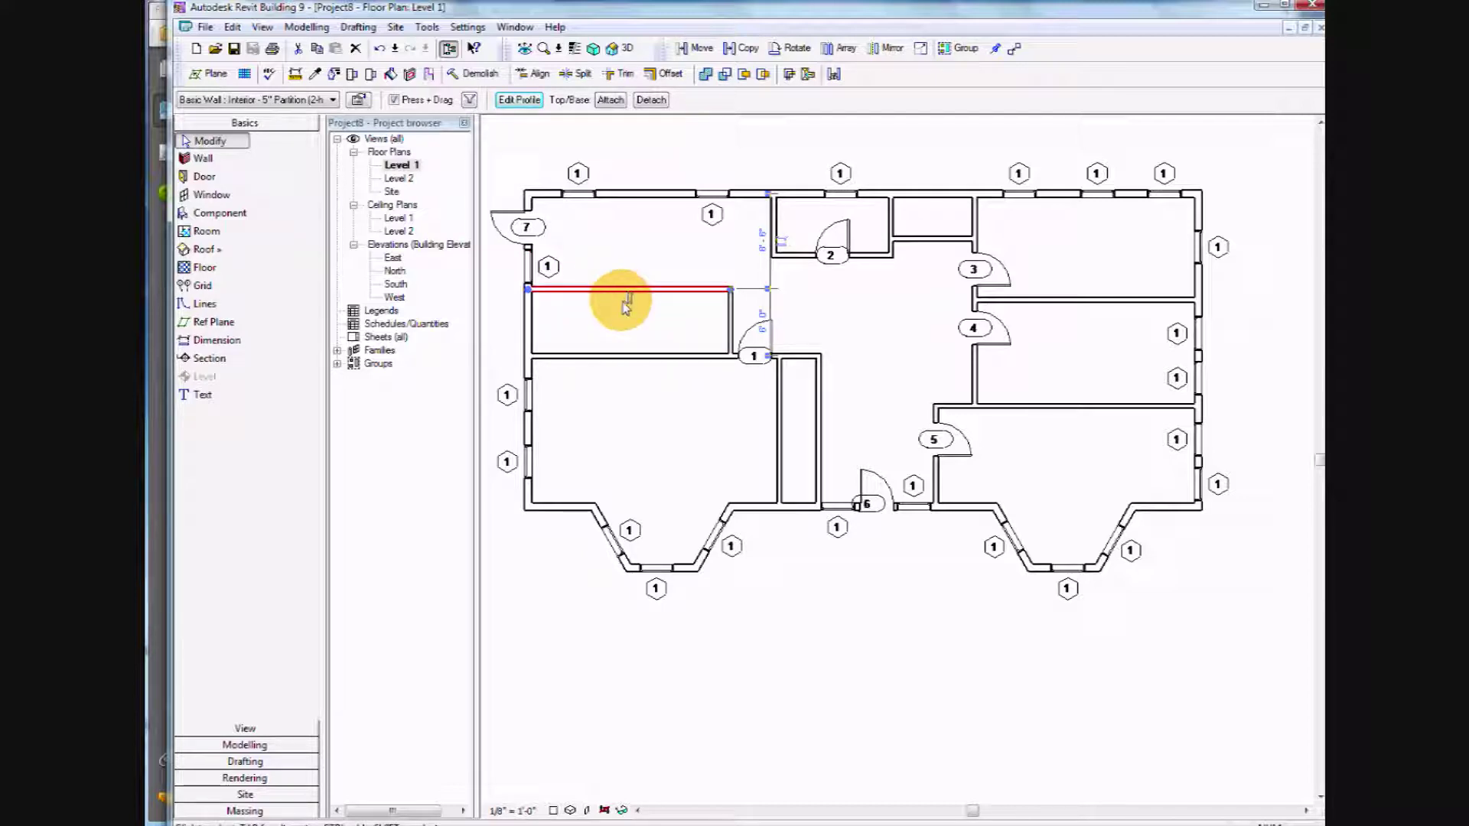
click(628, 296)
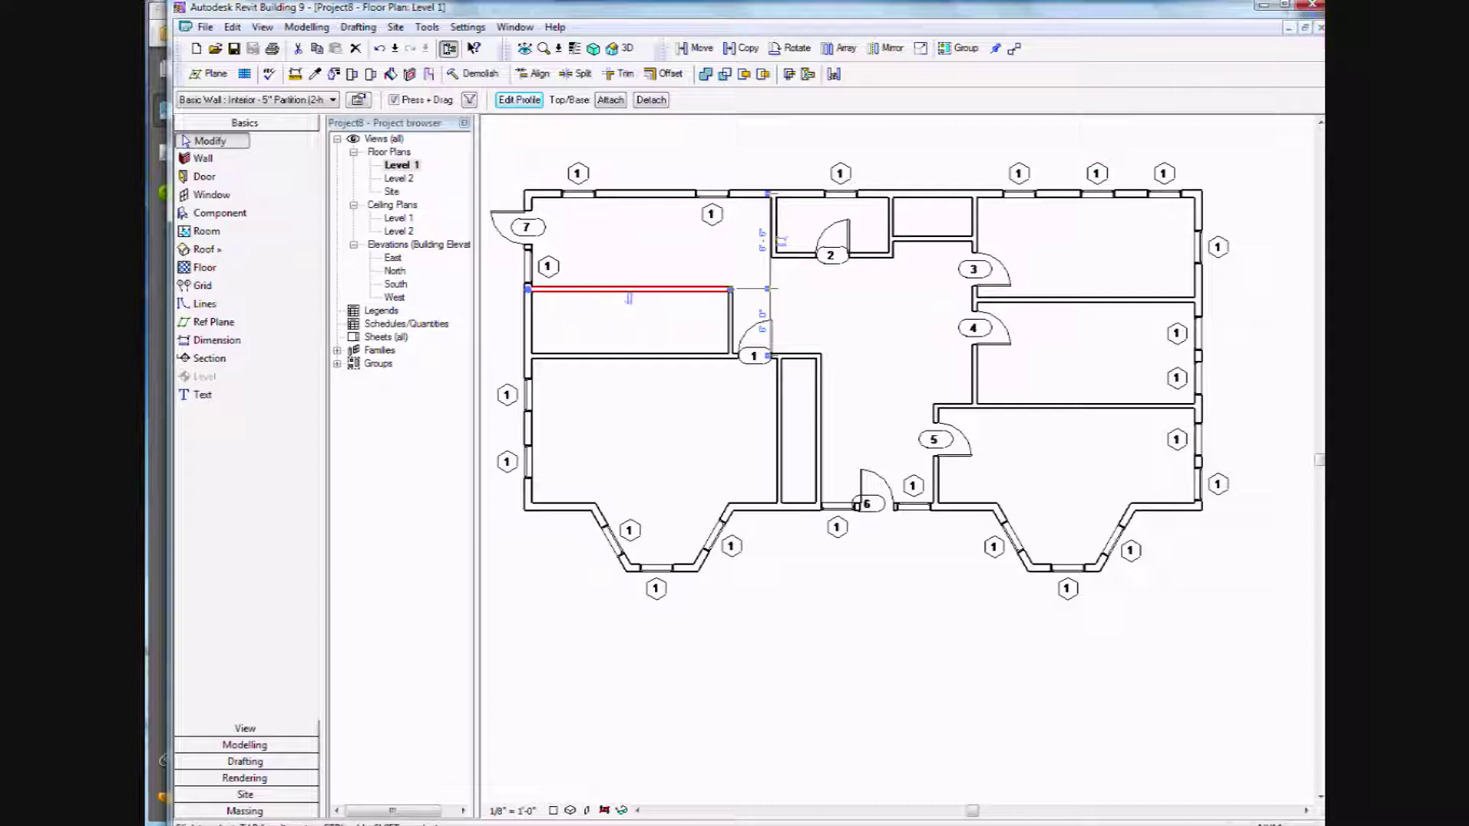
click(574, 322)
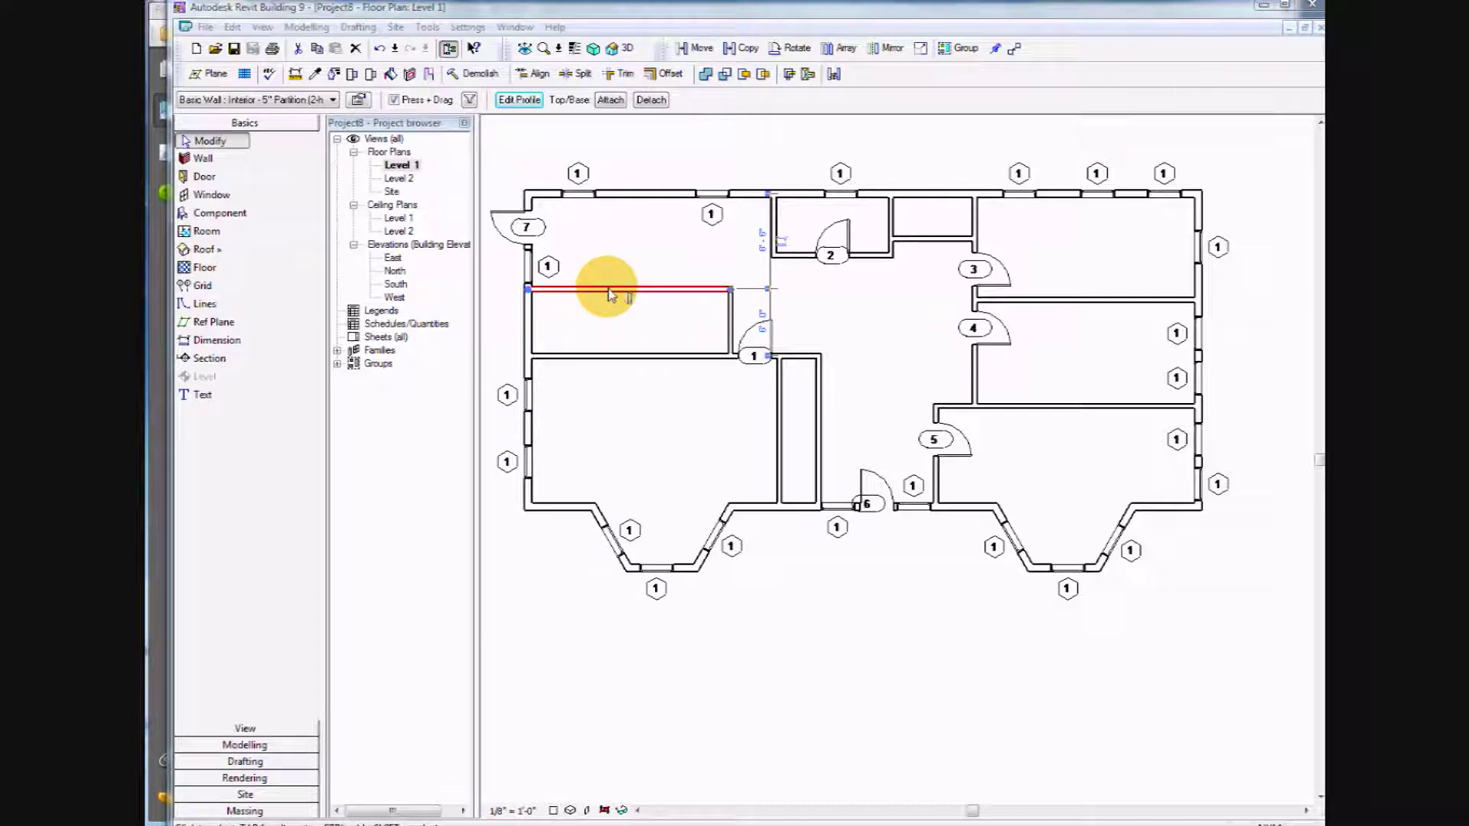
click(731, 519)
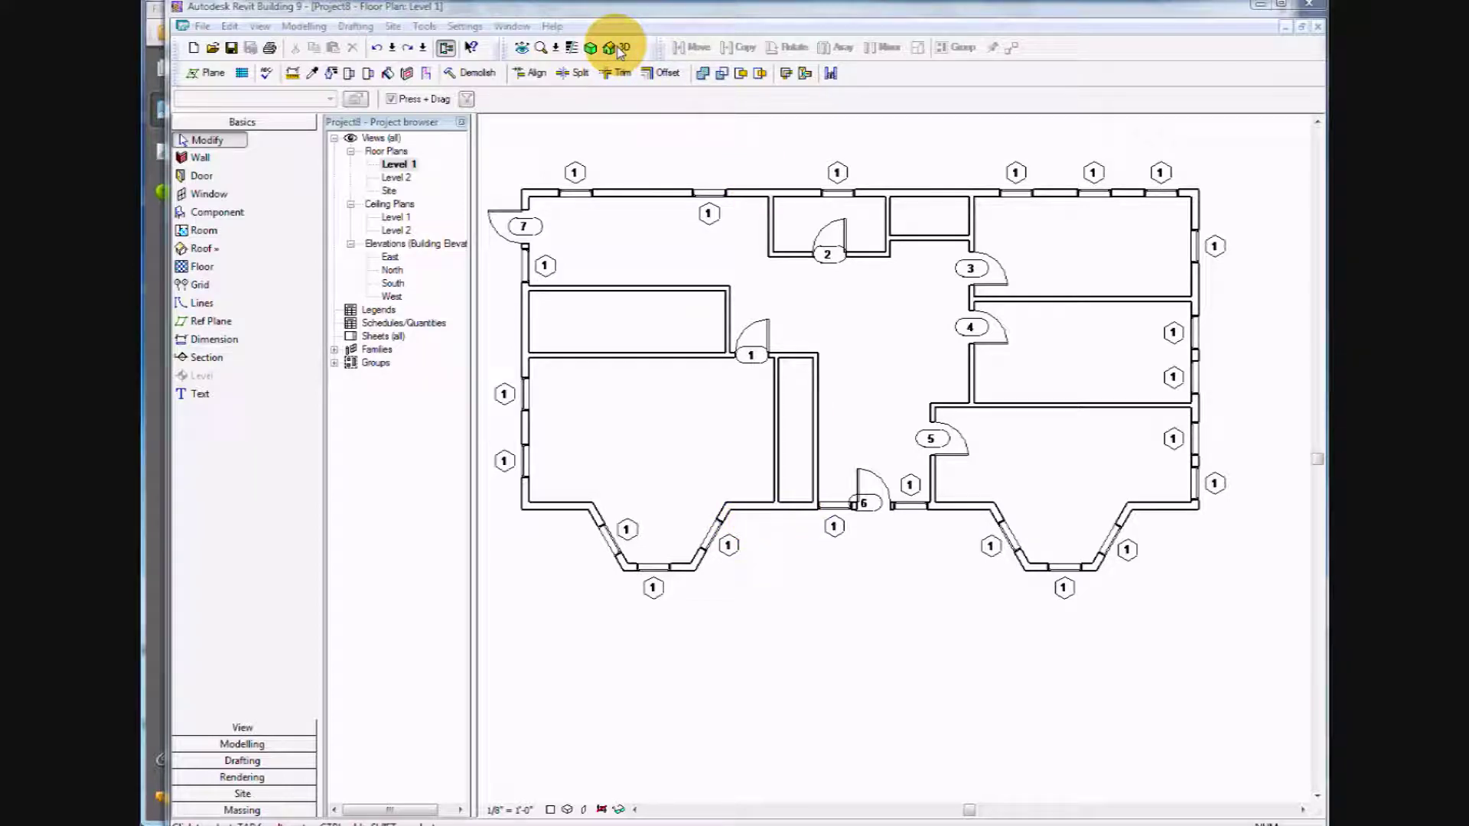
Show the house in a shaded 3D view and spin it to a low angle facing the front wall.
click(567, 811)
click(583, 794)
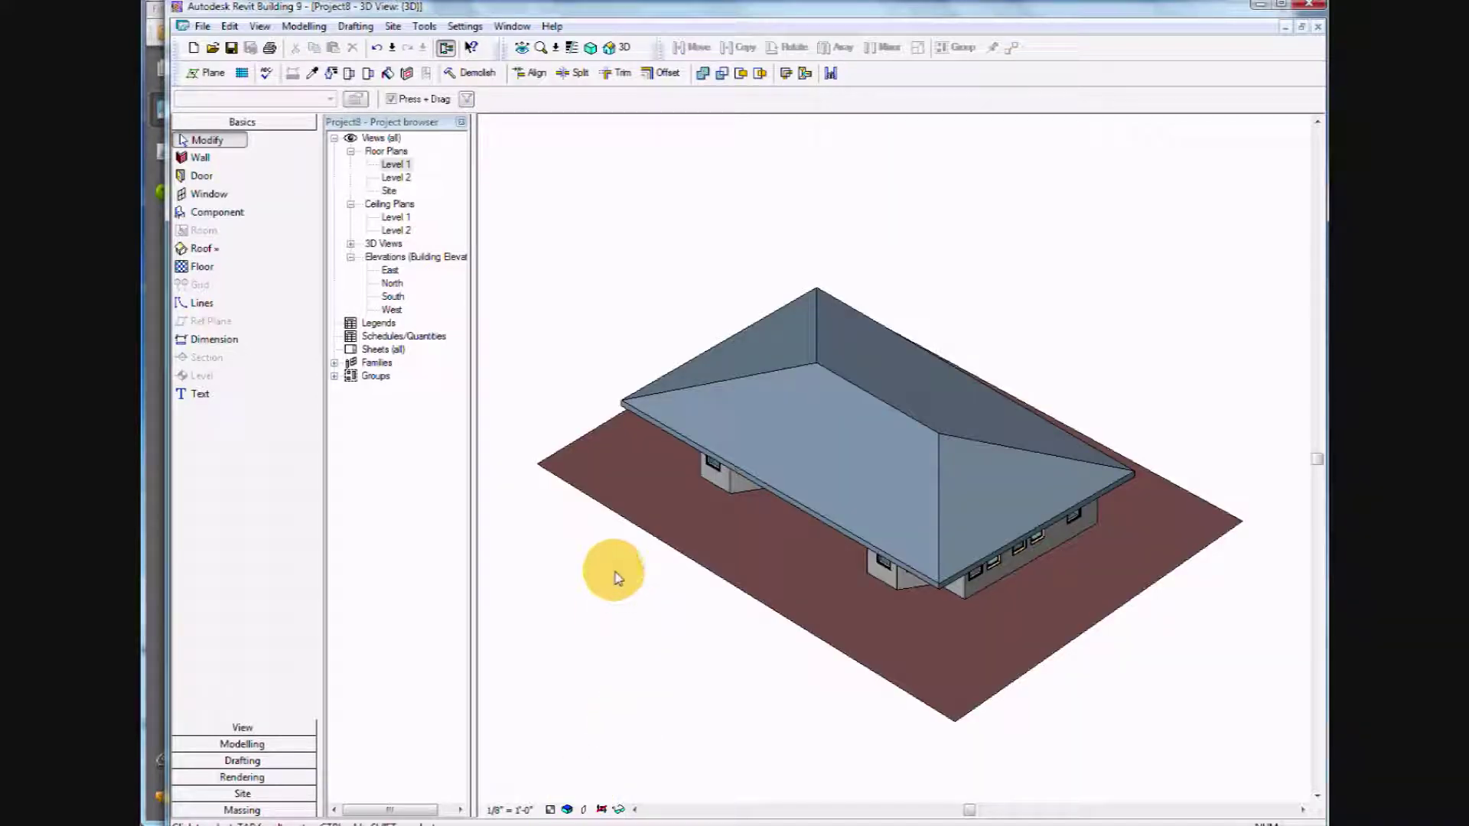
click(521, 52)
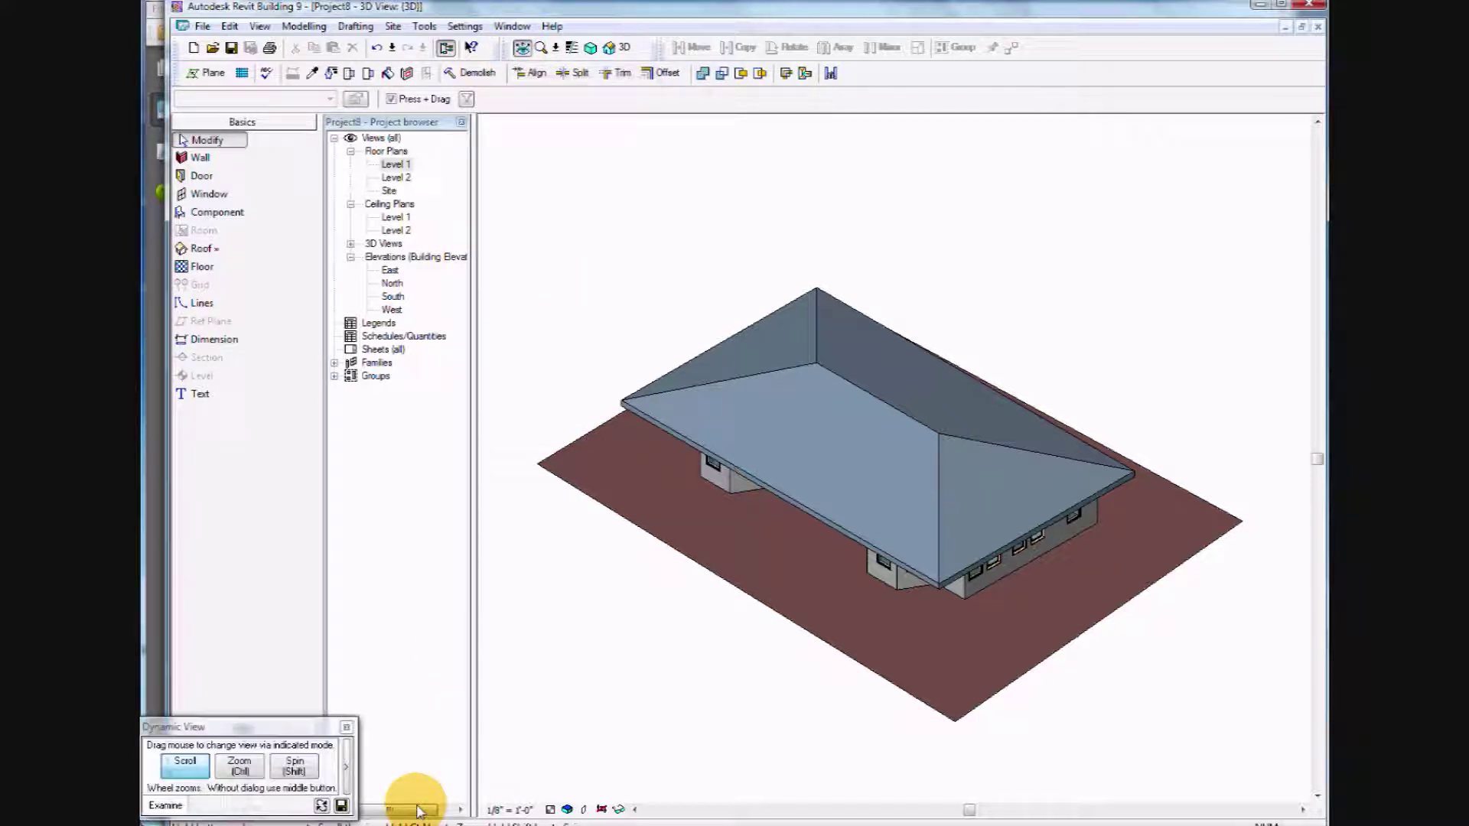
click(298, 766)
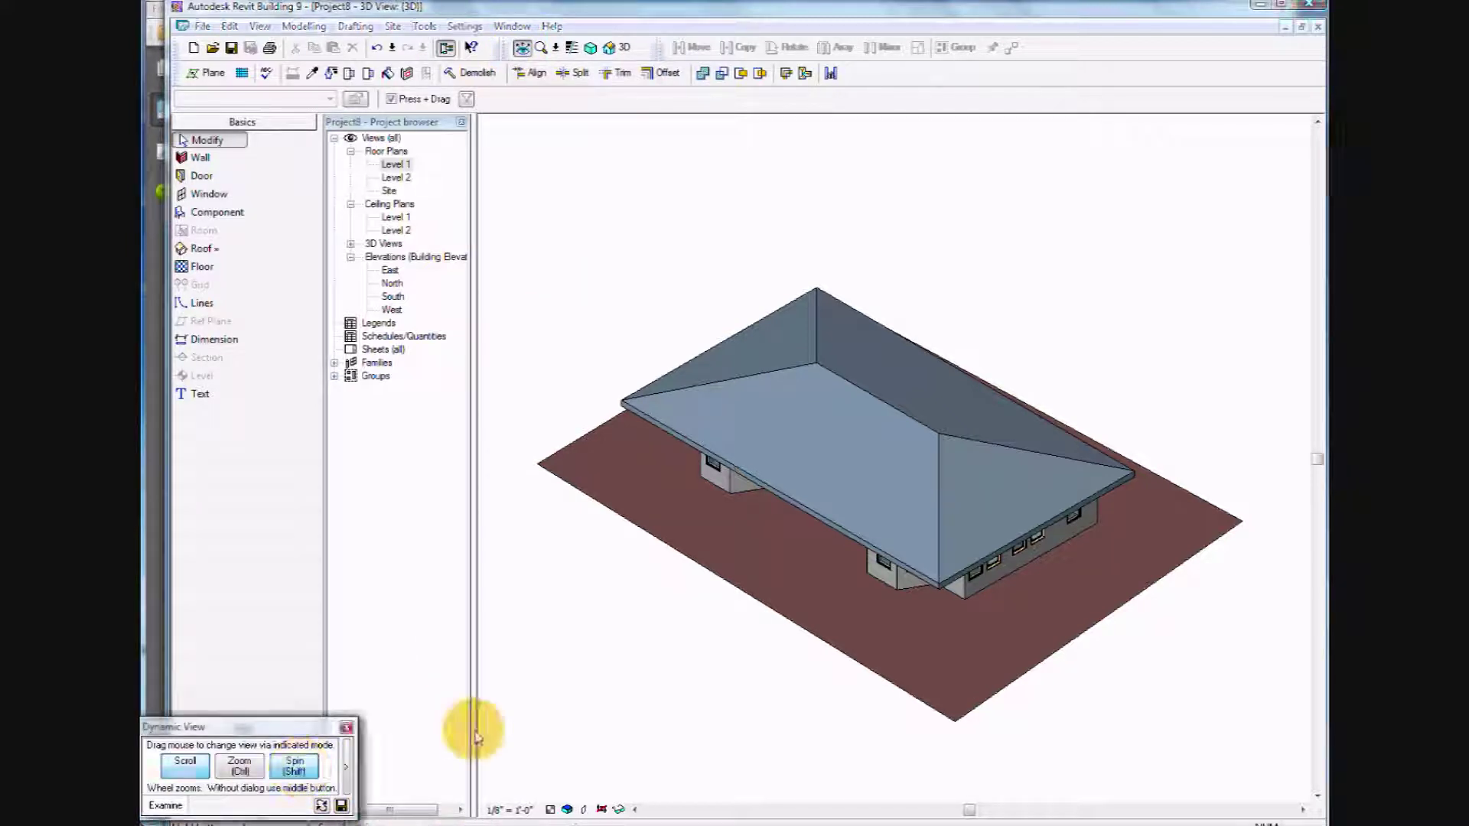
drag(820, 656, 914, 558)
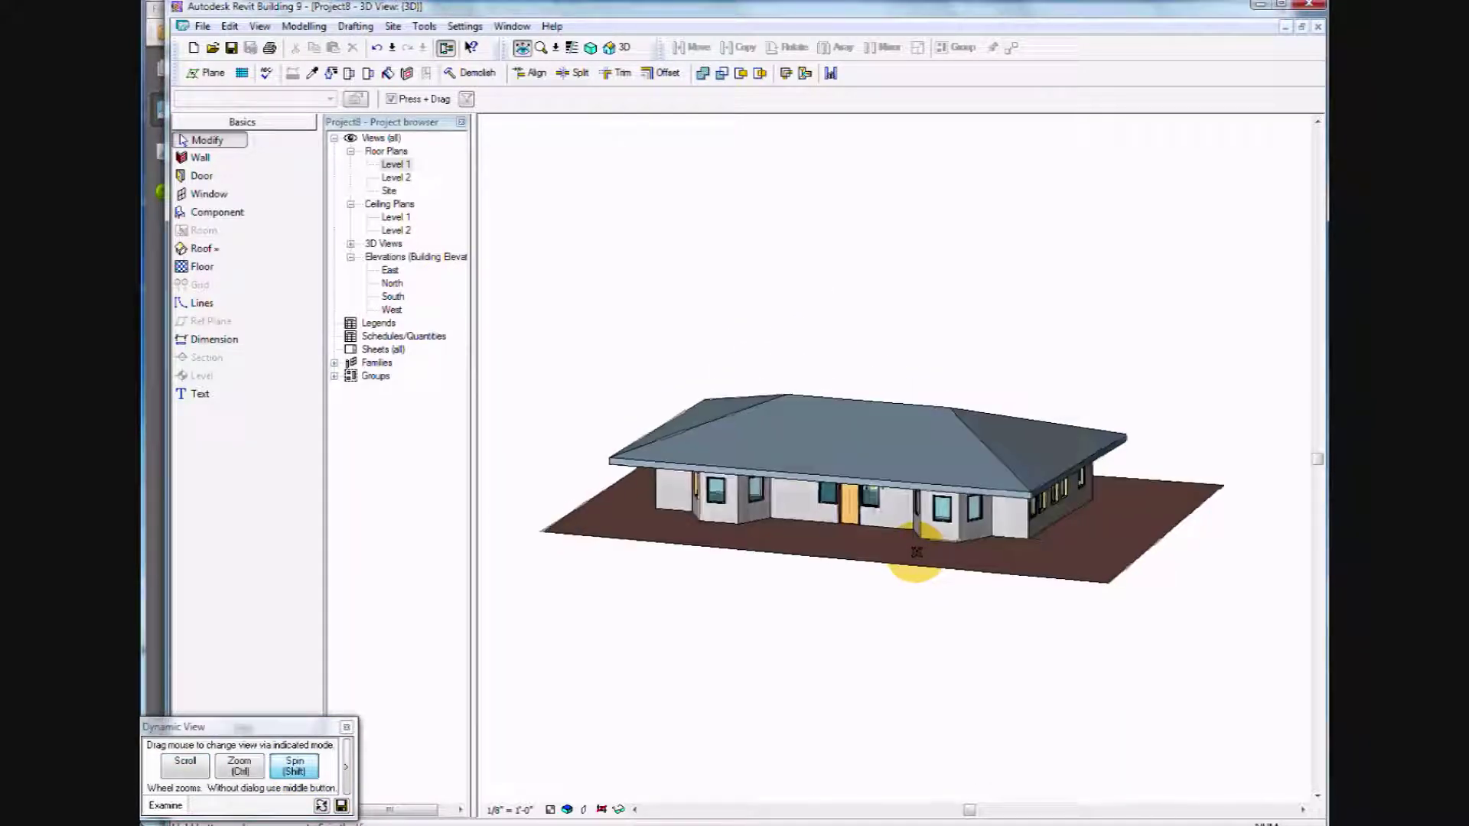
Switch to the PDF guide at the Add Windows instructions on page 28.
click(155, 278)
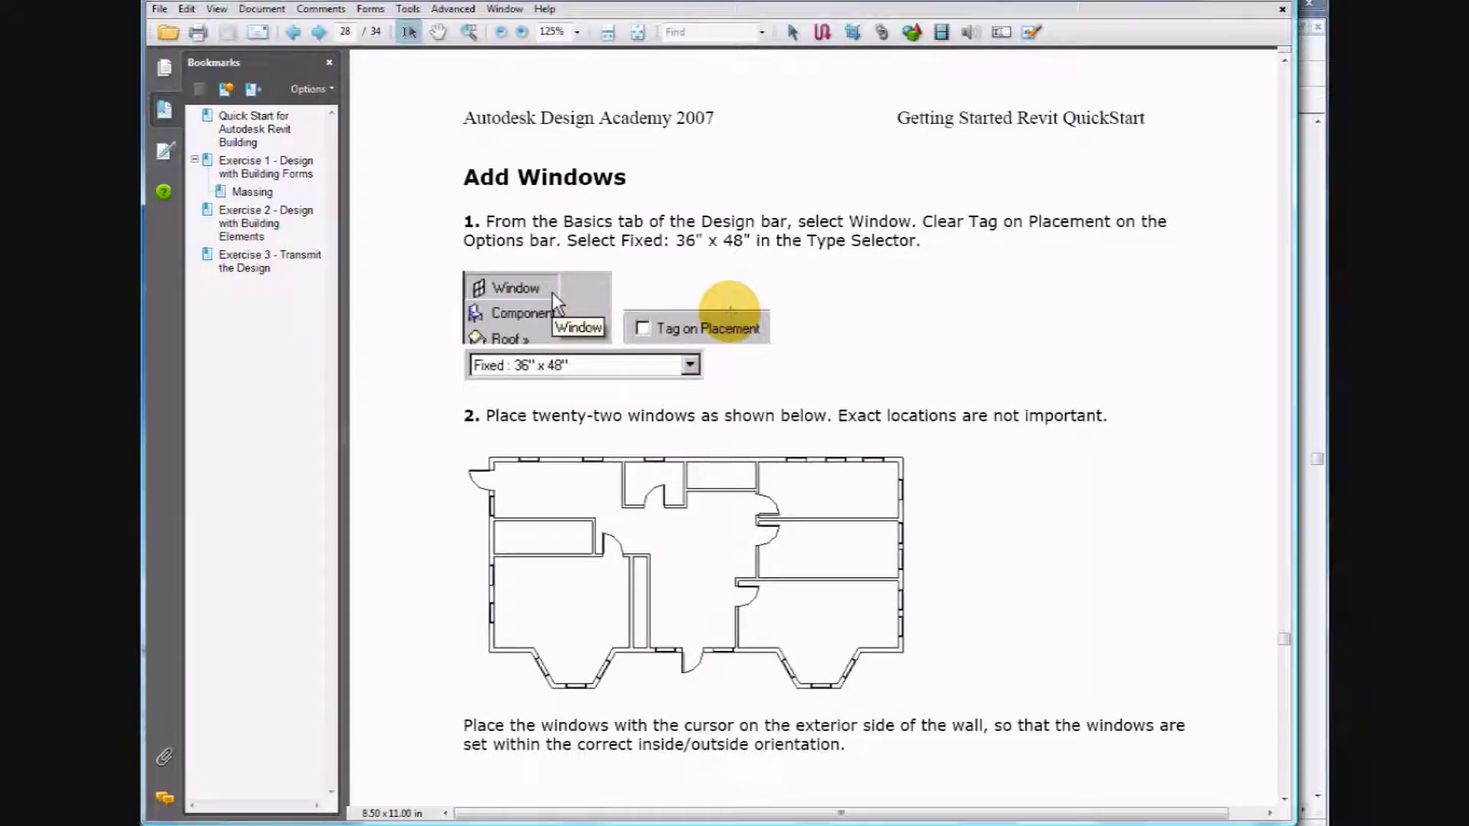